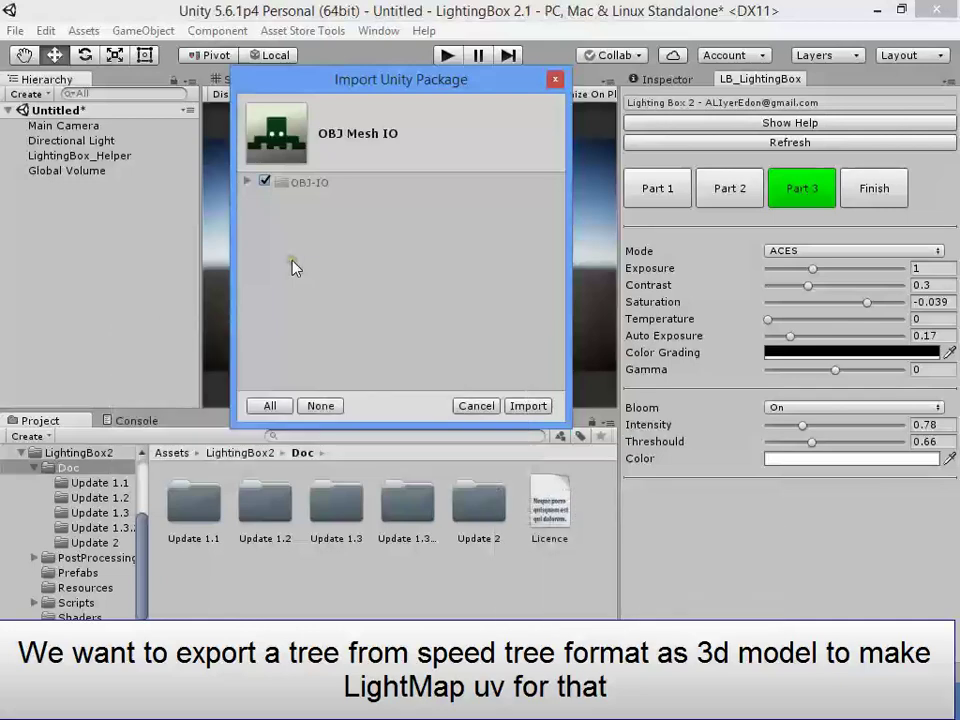
- Import the OBJ-IO package and approve Unity's automatic upgrade of its obsolete scripts
click(248, 183)
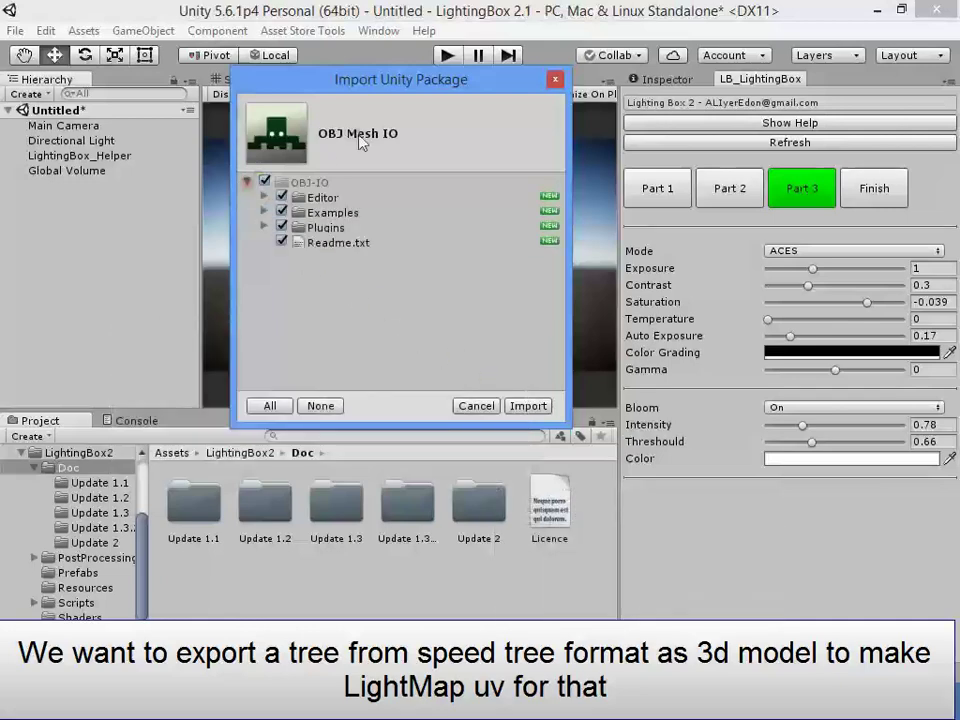
click(520, 406)
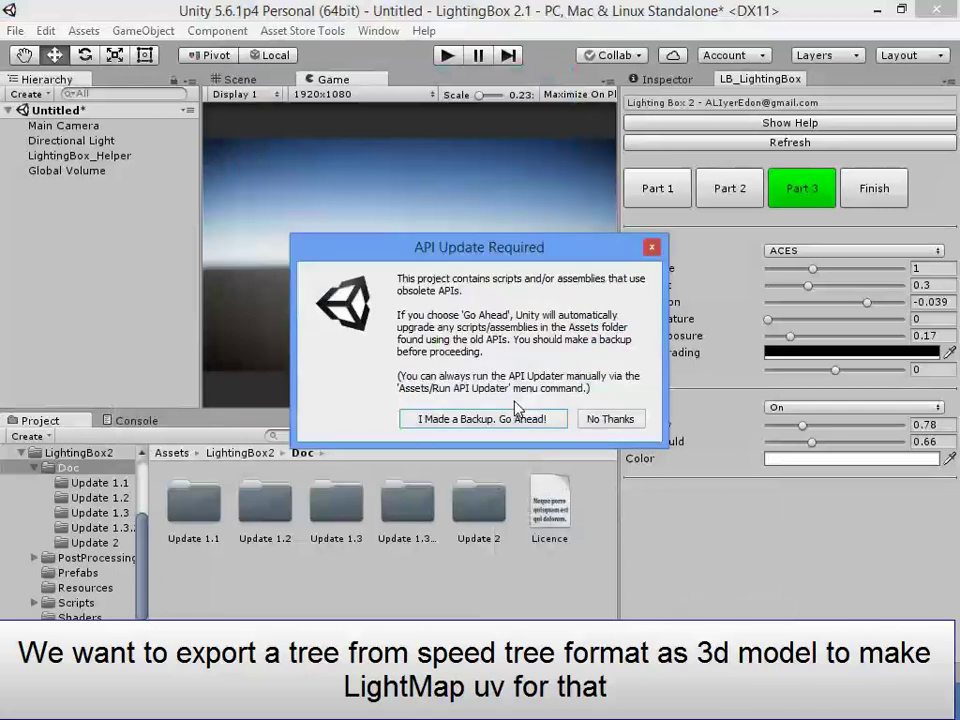
click(512, 418)
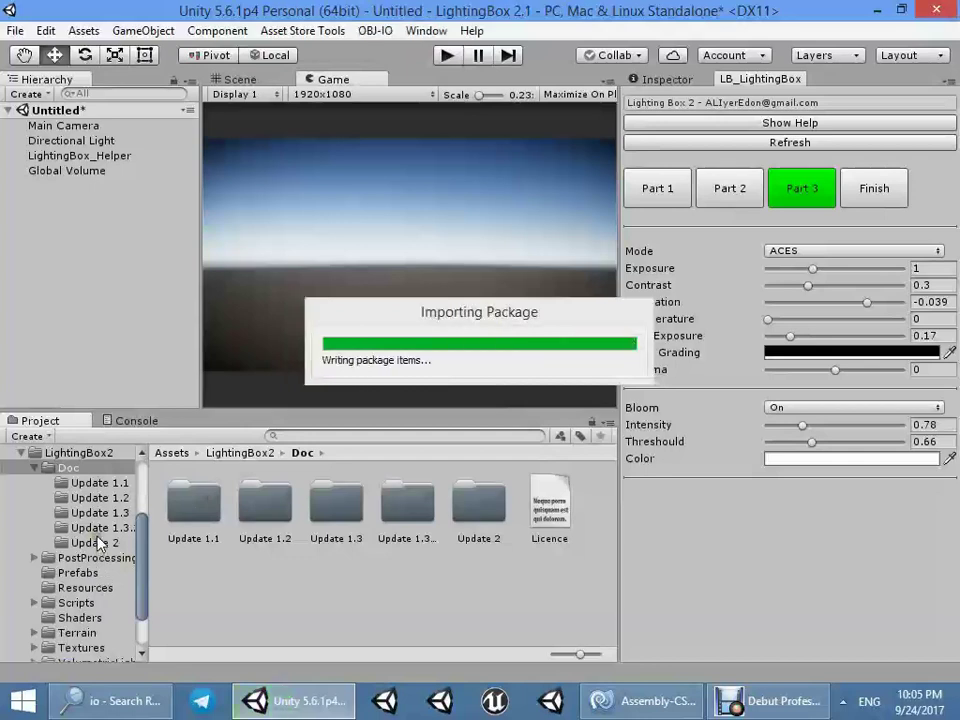
- Close the OBJ exporter window and return to the Scene view
click(377, 30)
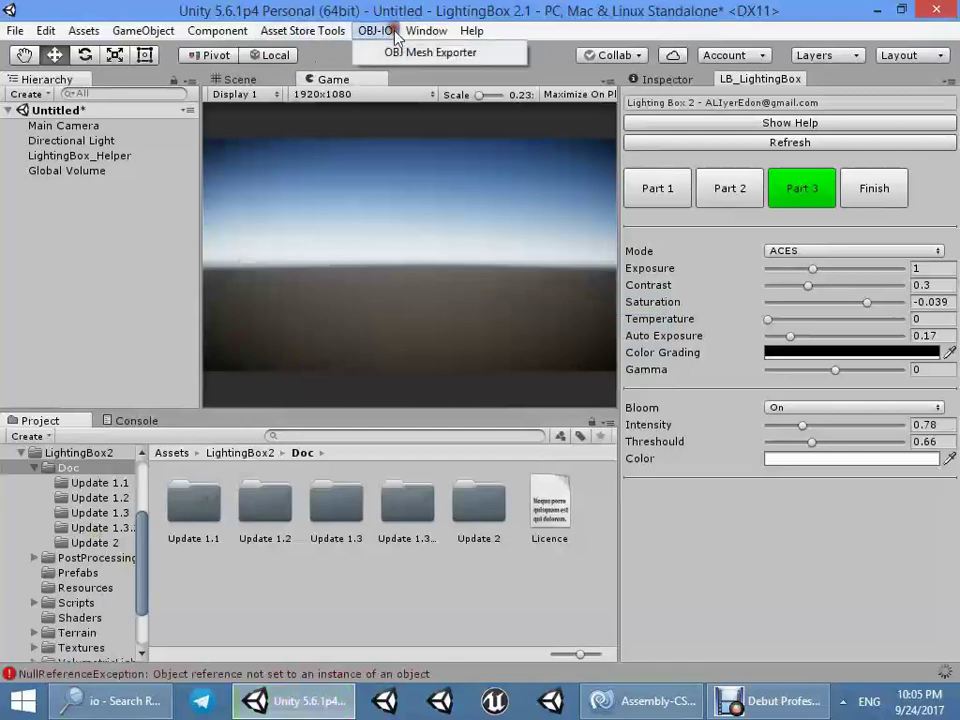
click(410, 58)
click(455, 162)
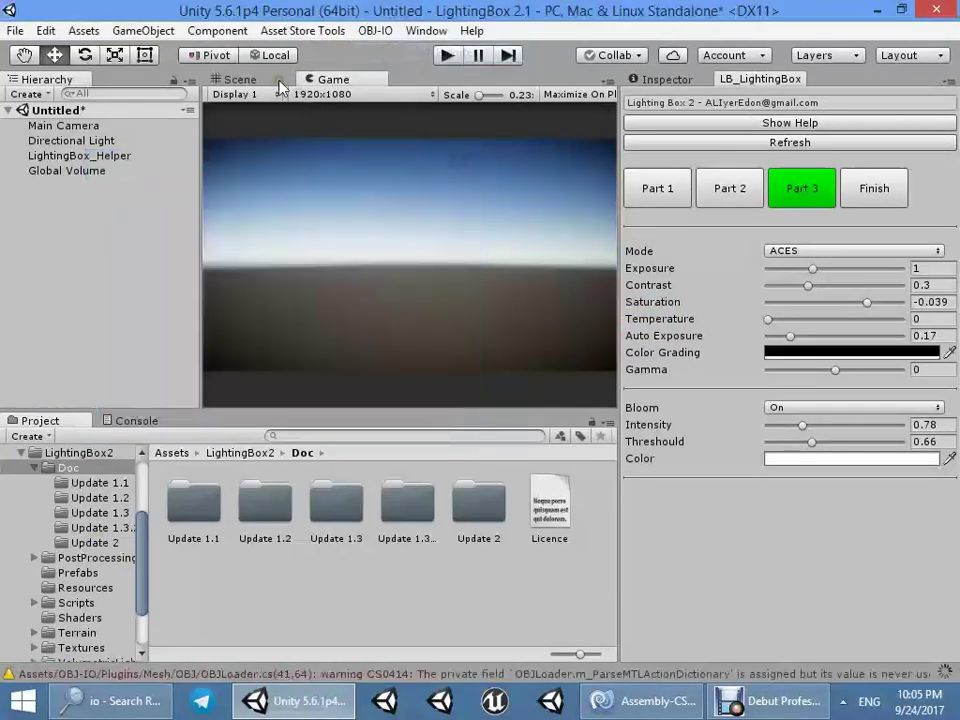
click(240, 79)
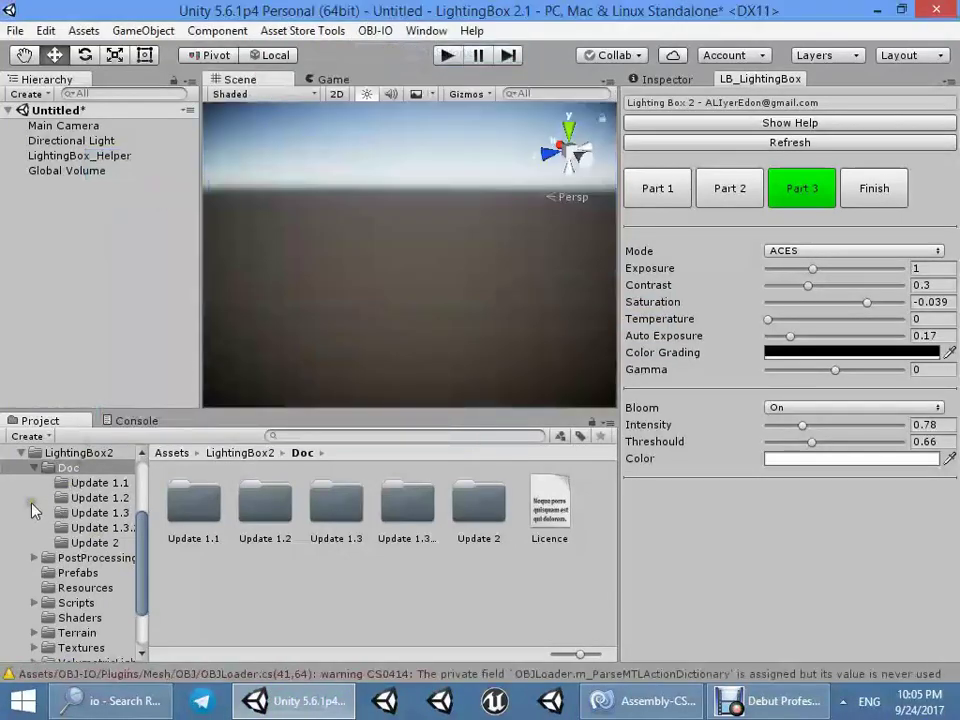
- Drag the Modern House model from Models/Arch into the scene and frame it
click(32, 468)
click(68, 622)
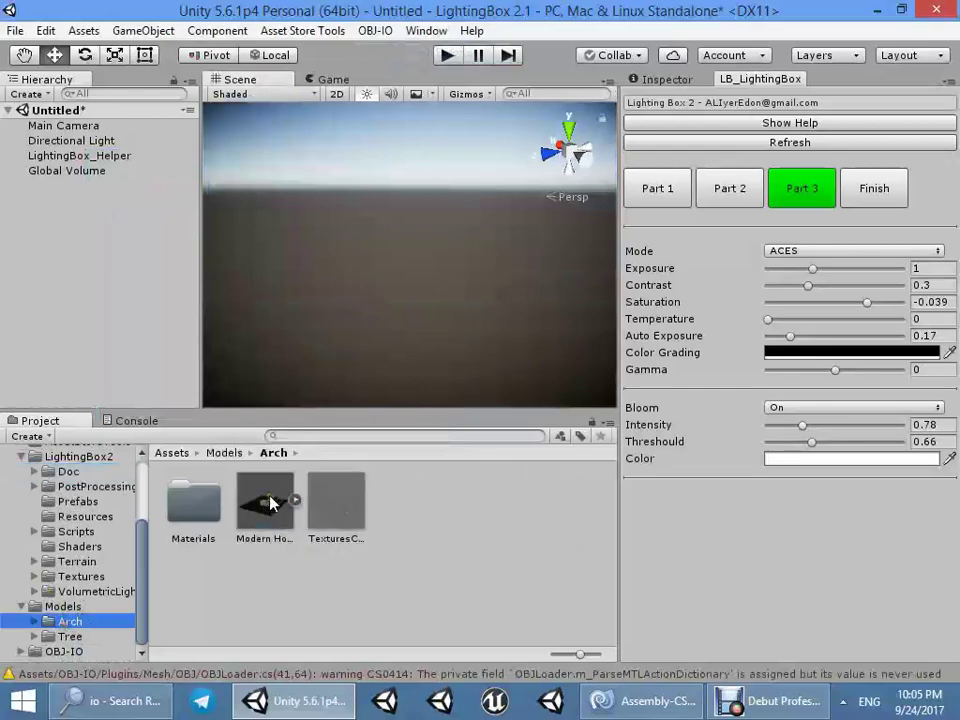
mouse_move(270, 503)
mouse_down()
mouse_move(332, 313)
mouse_move(370, 312)
mouse_move(168, 268)
mouse_move(352, 274)
mouse_up()
key(f)
scroll(405, 336, up, 5)
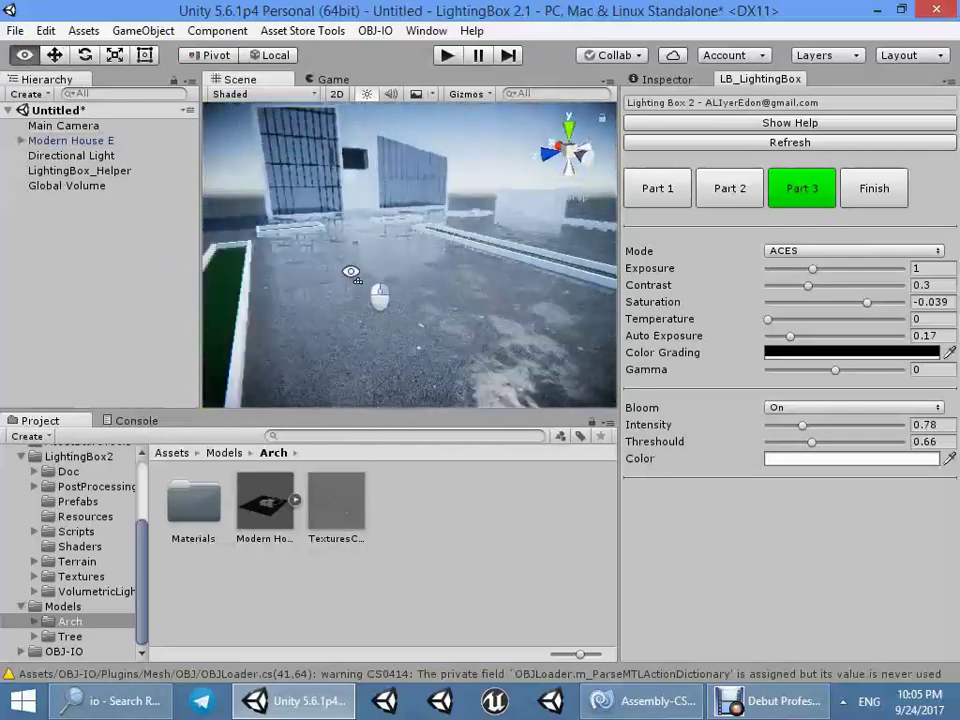
alt+drag(351, 272, 451, 305)
click(451, 305)
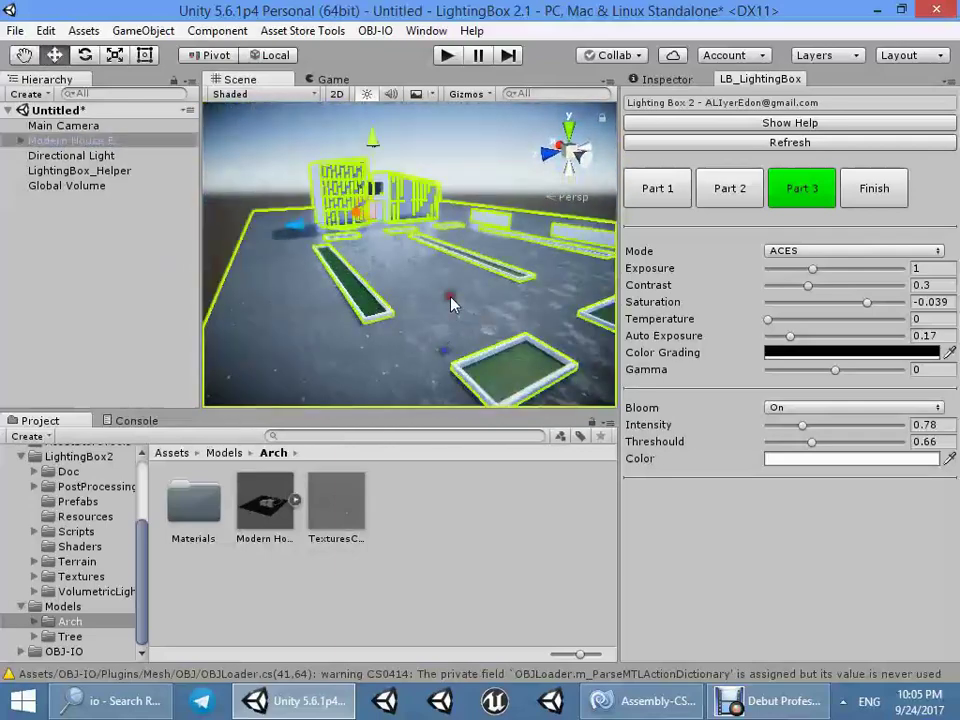
key(f)
- Add a test Cube to the scene, inspect it, then delete it
click(147, 30)
mouse_move(163, 93)
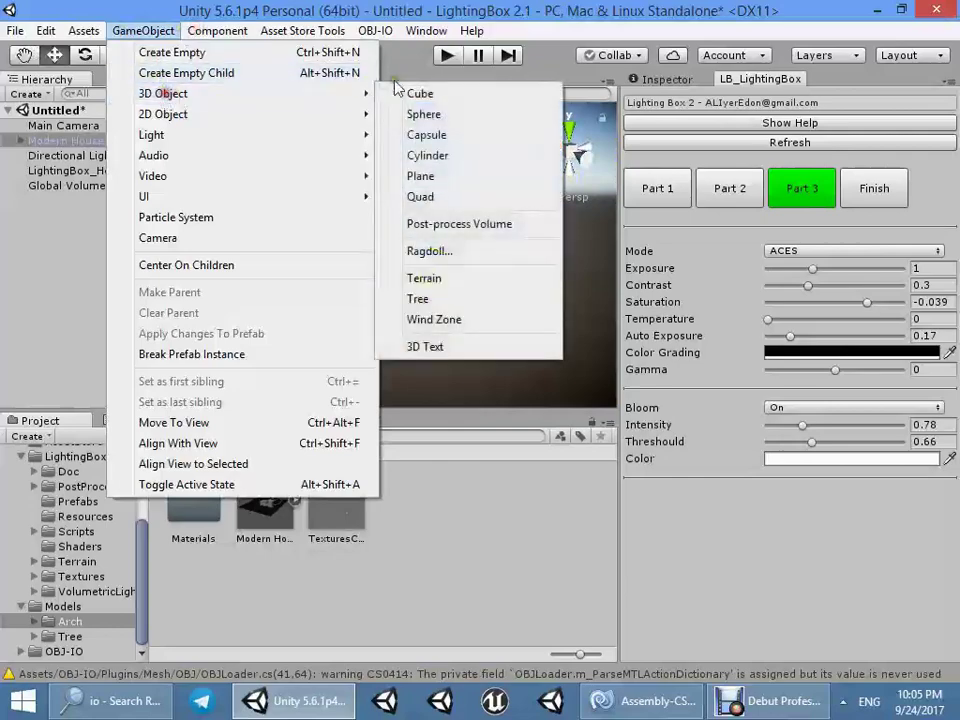
click(410, 93)
key(f)
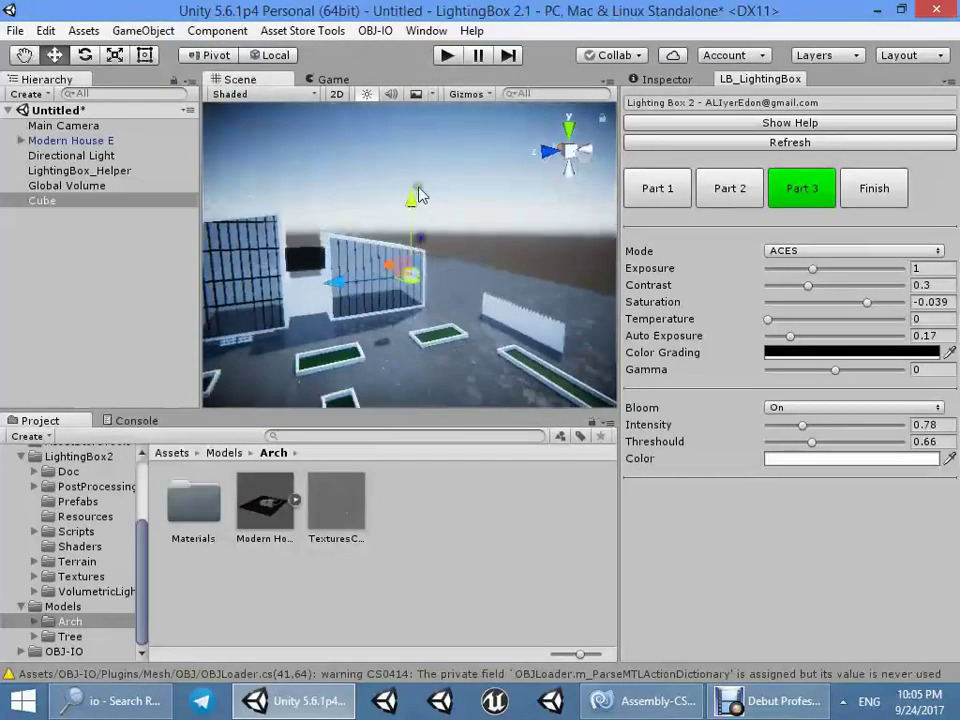
mouse_move(415, 248)
right_down()
mouse_move(411, 190)
mouse_move(829, 352)
mouse_move(188, 290)
right_up()
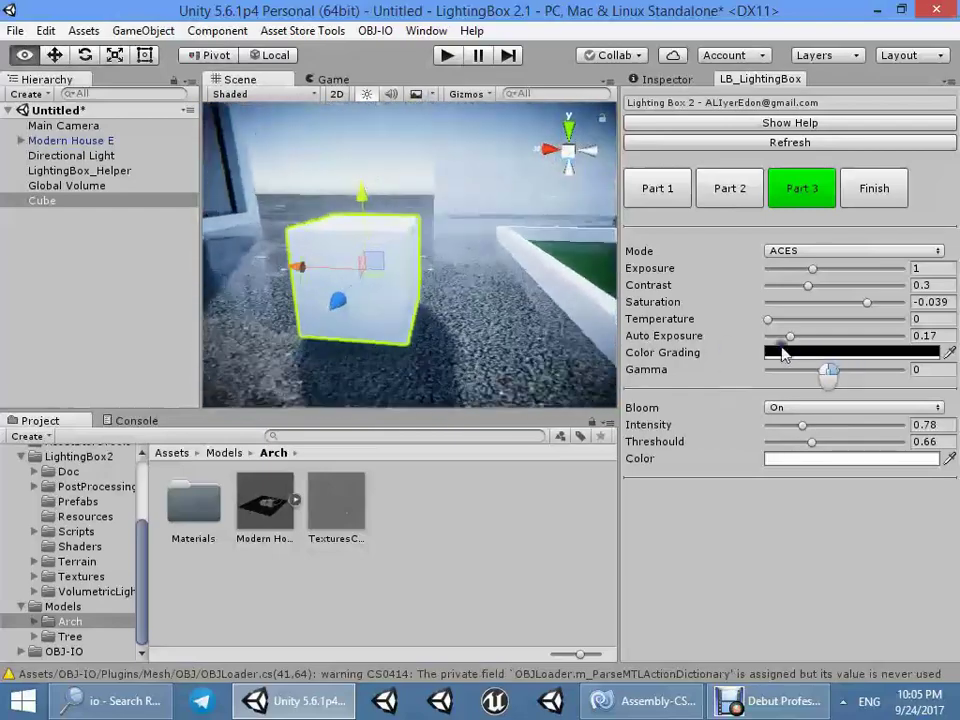
right_drag(188, 290, 446, 315)
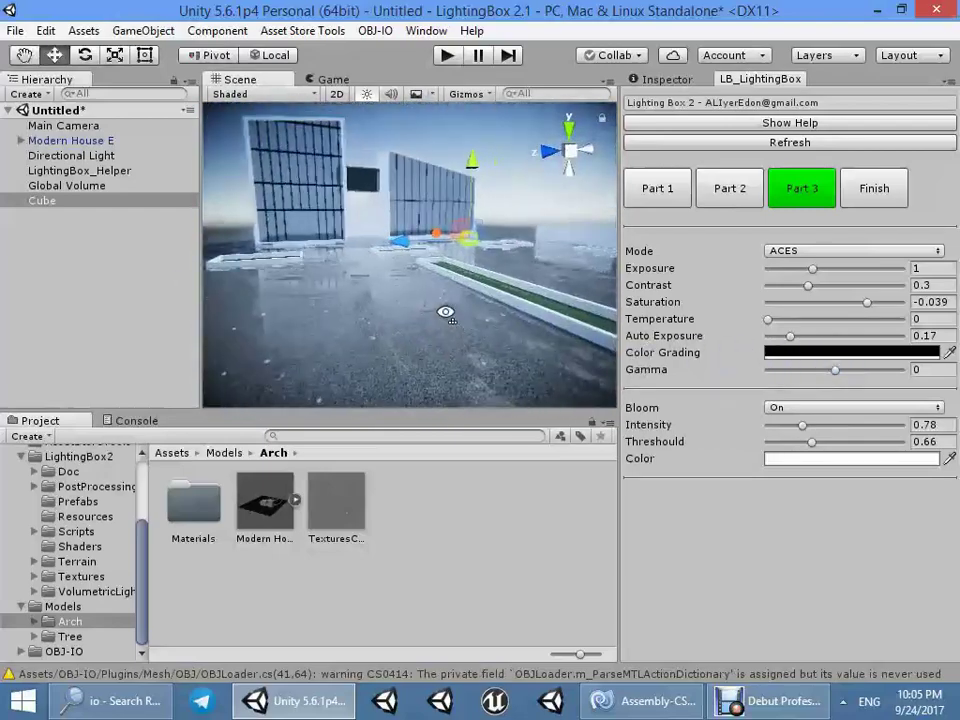
key(Delete)
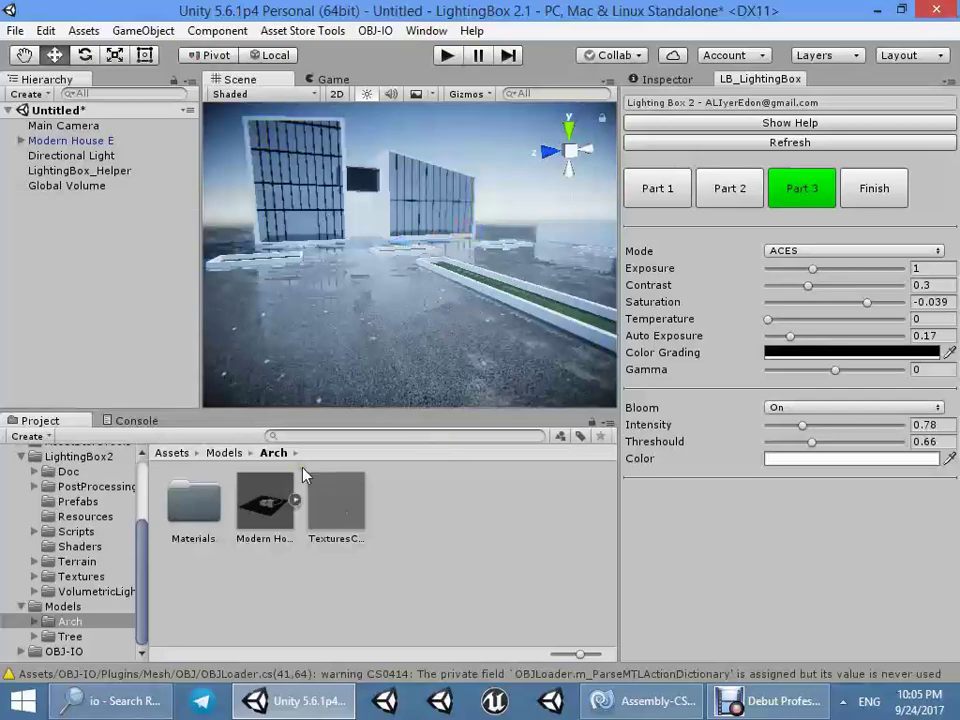
- Select Street1 and expand its Street material in the Inspector
click(375, 326)
right_drag(375, 326, 463, 328)
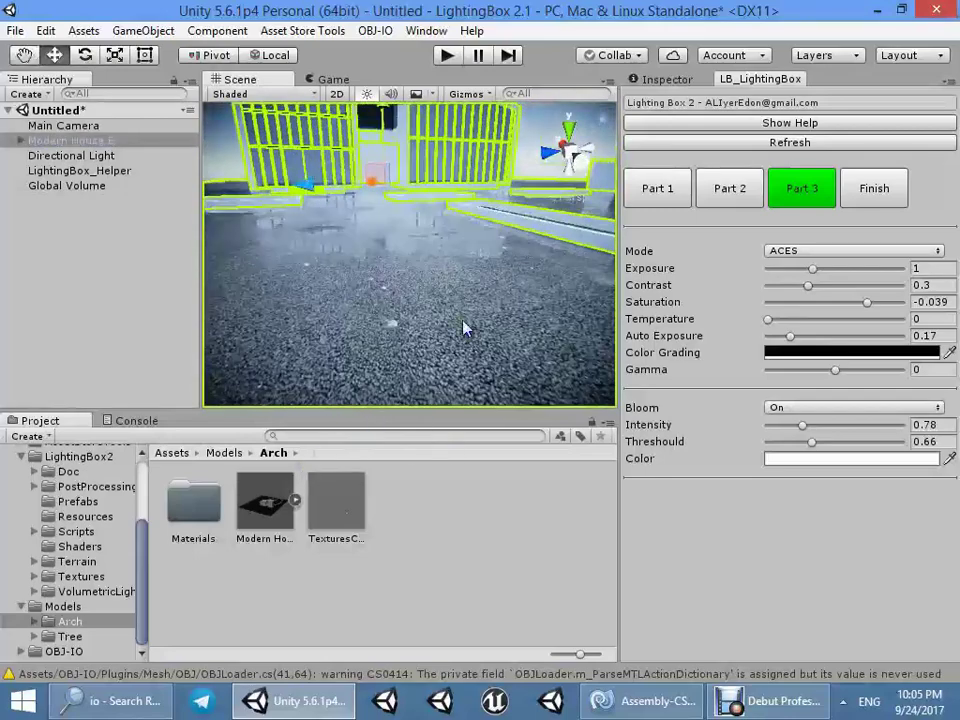
click(463, 328)
click(667, 84)
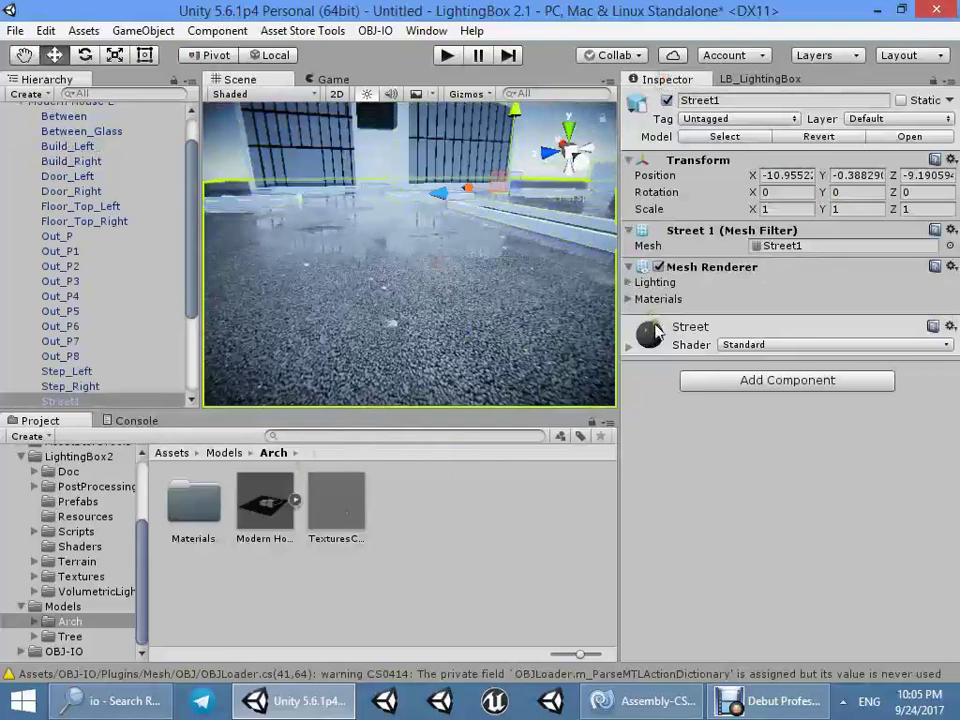
click(656, 331)
- Switch the smoothness source between Metallic Alpha and Albedo Alpha, then open the albedo texture in Photoshop
click(782, 463)
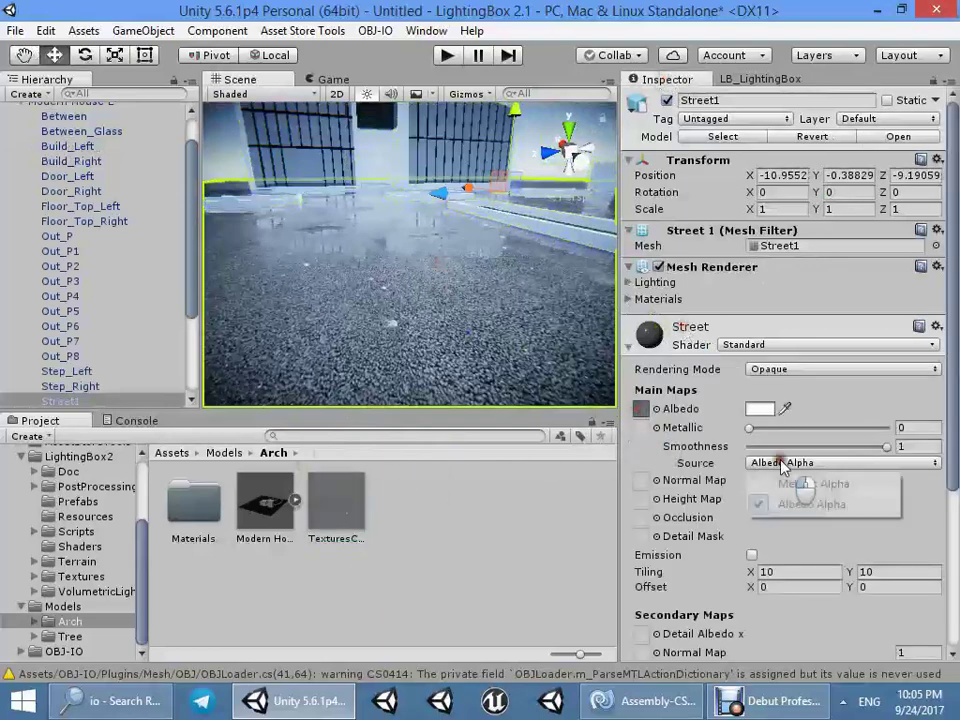
click(795, 506)
click(795, 464)
click(797, 483)
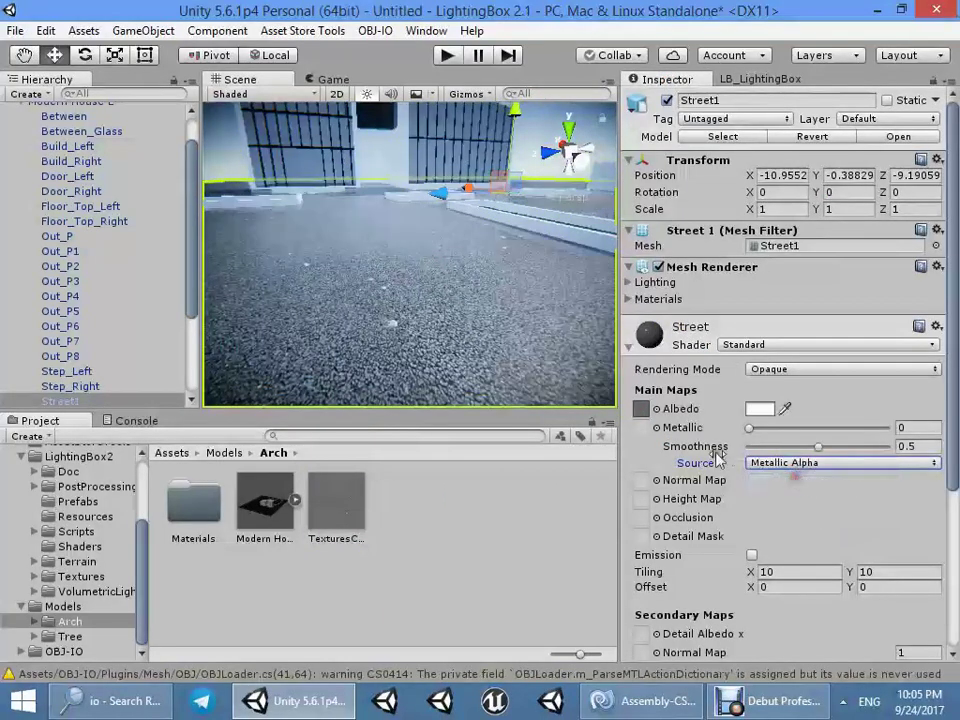
click(790, 463)
click(797, 499)
mouse_move(514, 388)
right_down()
mouse_move(447, 325)
mouse_move(633, 437)
right_up()
double_click(642, 410)
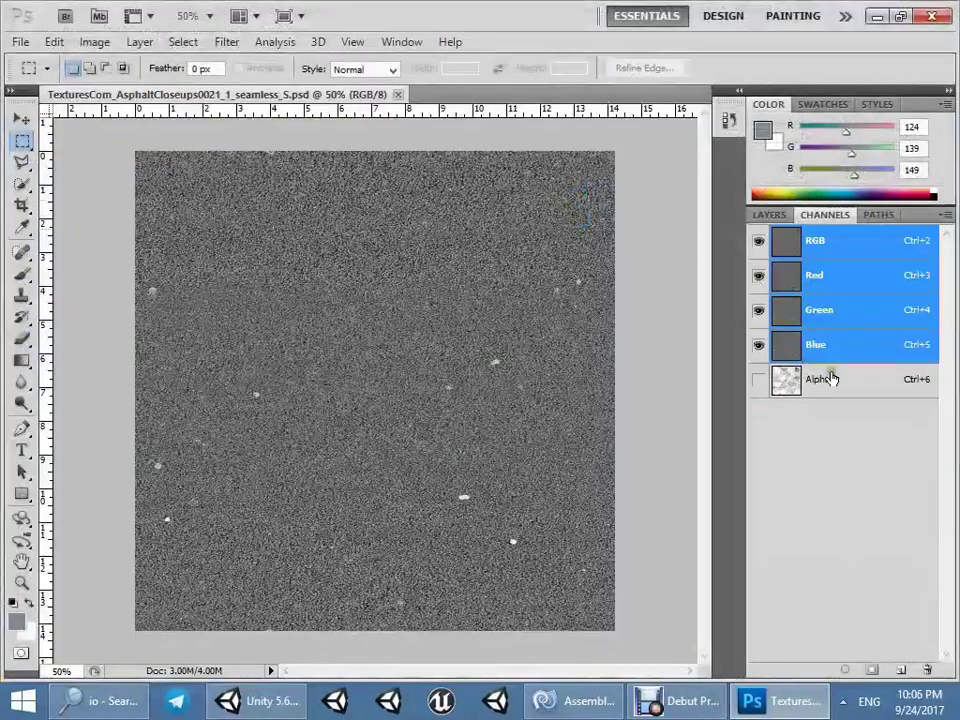
- Apply a first Curves adjustment to the Alpha 1 channel and check the street in Unity
click(831, 379)
key(ctrl+m)
drag(757, 210, 756, 325)
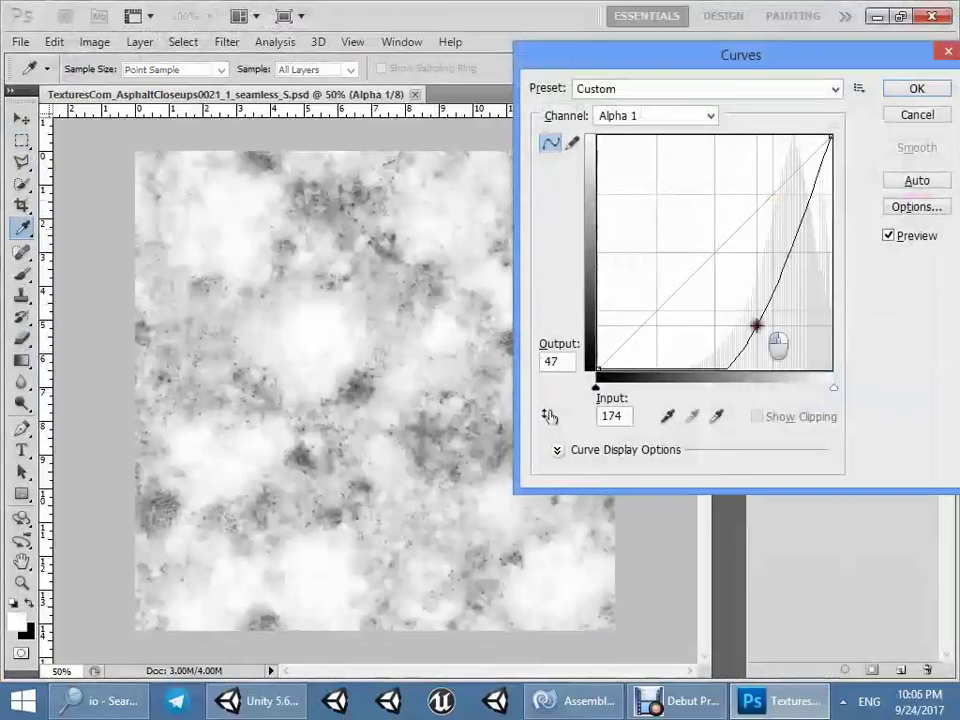
click(917, 90)
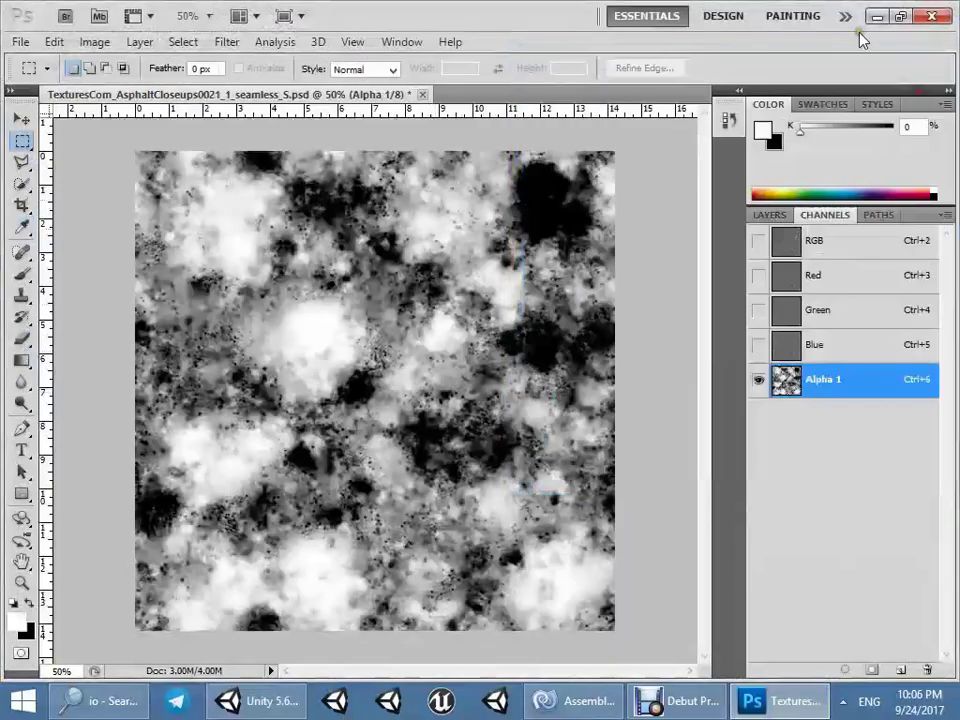
click(876, 17)
mouse_move(418, 268)
right_down()
mouse_move(521, 293)
mouse_move(489, 291)
right_up()
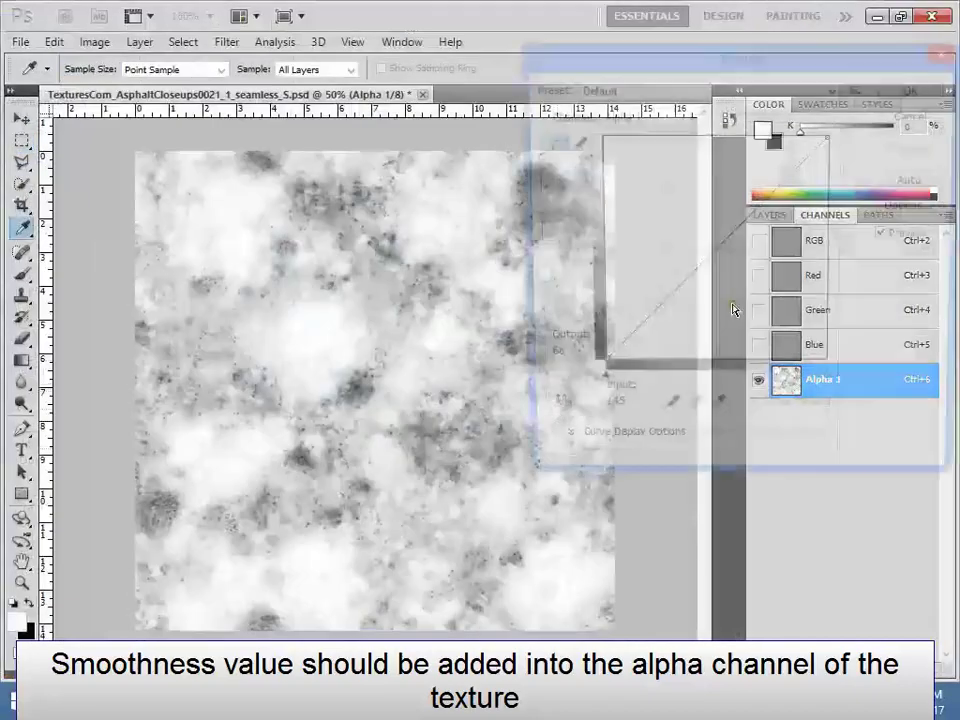
- Brighten Alpha 1 with a two-point curve, leaving only scattered dark specks
drag(728, 224, 691, 187)
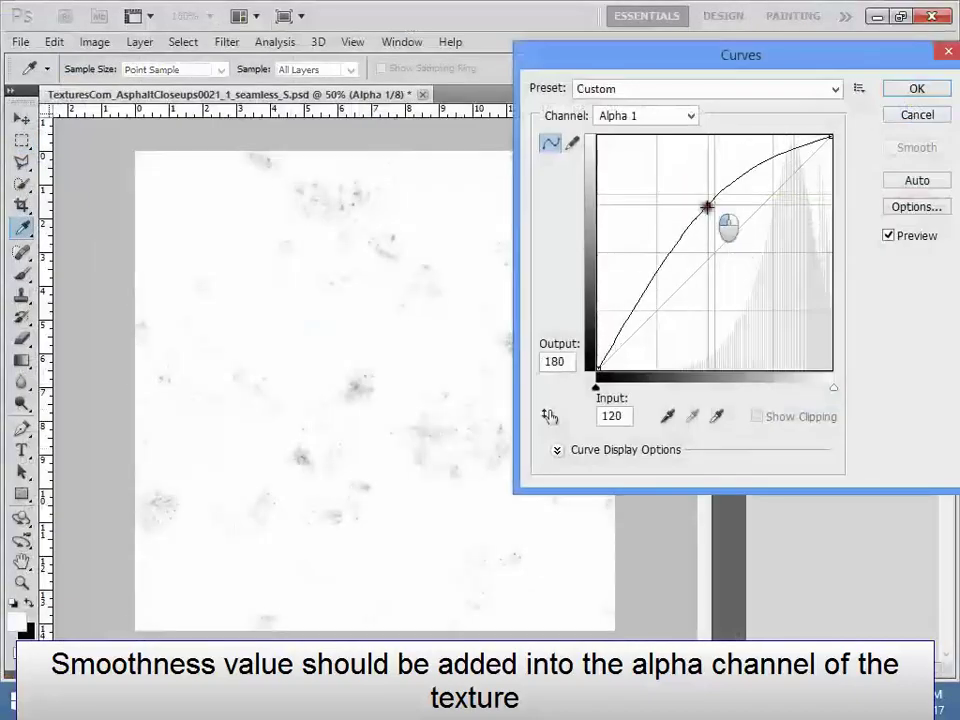
drag(651, 270, 679, 273)
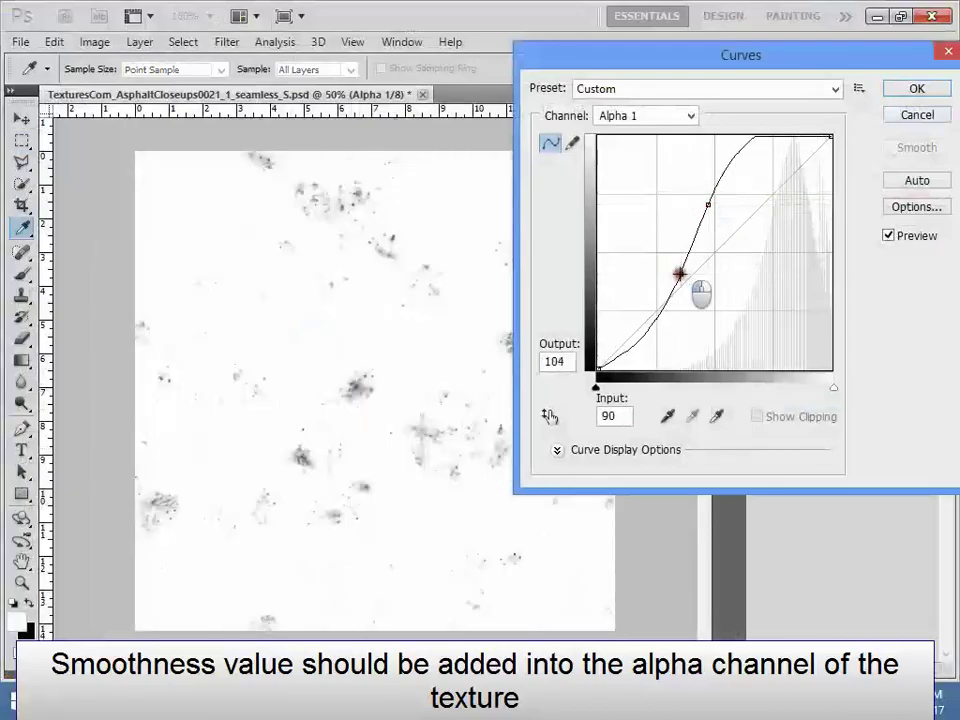
click(887, 90)
click(876, 17)
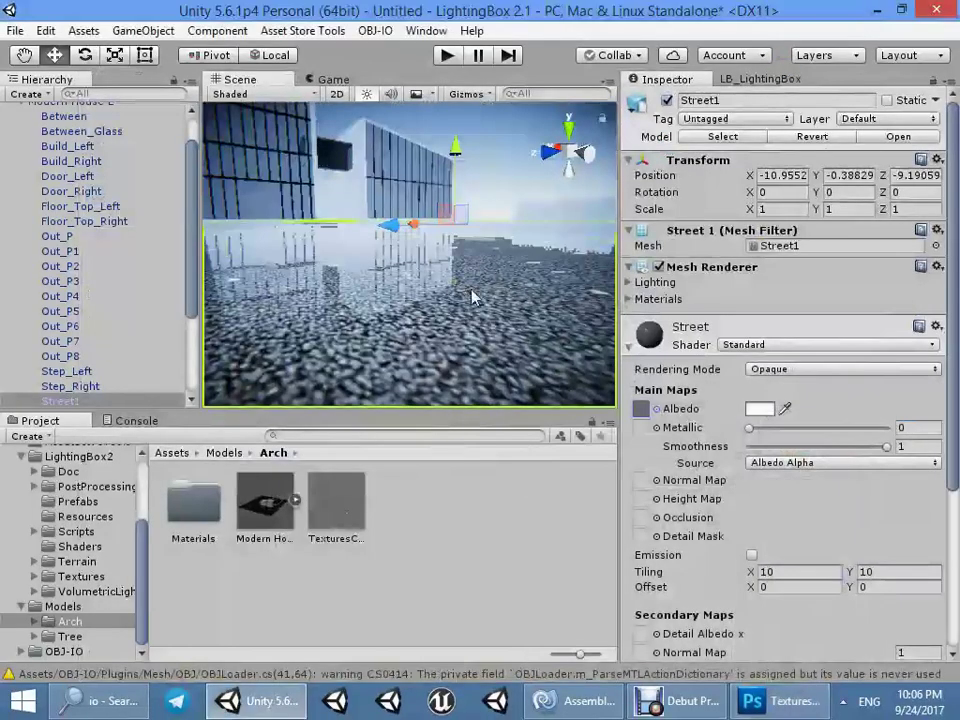
- Undo the last Alpha 1 curve in Photoshop and recheck the street in Unity
mouse_move(428, 343)
right_down()
mouse_move(272, 345)
mouse_move(452, 279)
mouse_move(520, 290)
right_up()
click(783, 700)
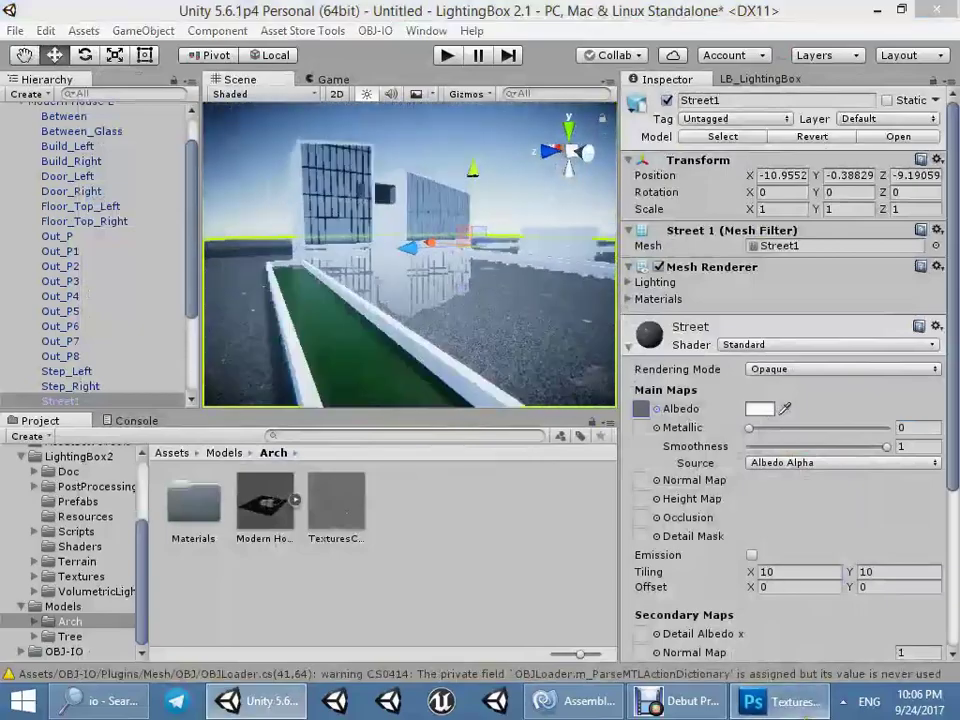
key(ctrl+z)
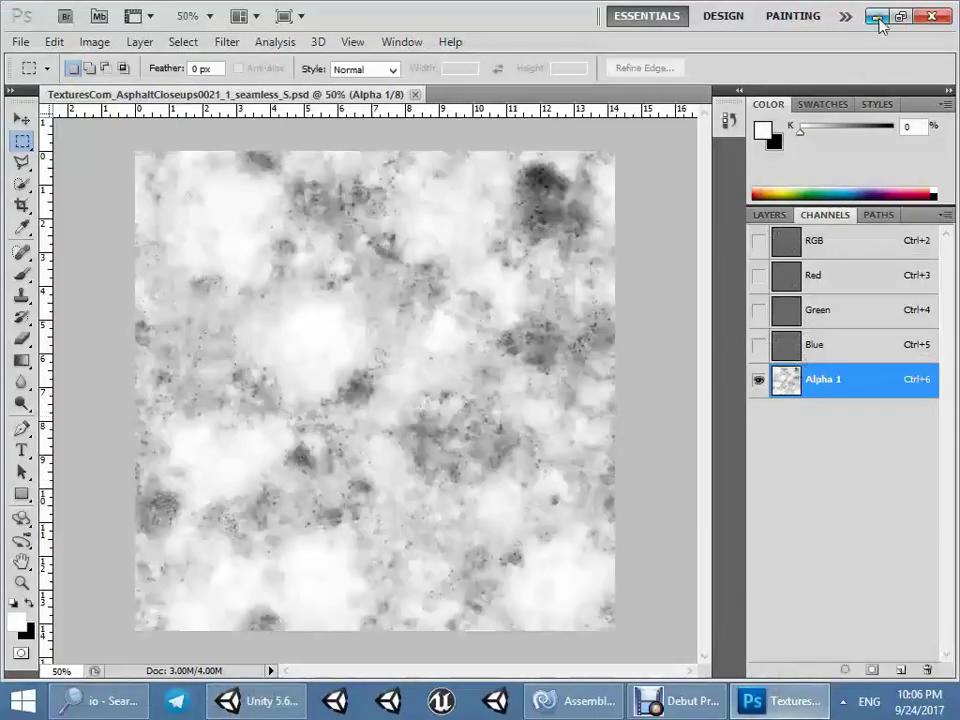
click(876, 16)
mouse_move(516, 246)
right_down()
mouse_move(315, 391)
mouse_move(586, 363)
mouse_move(429, 347)
right_up()
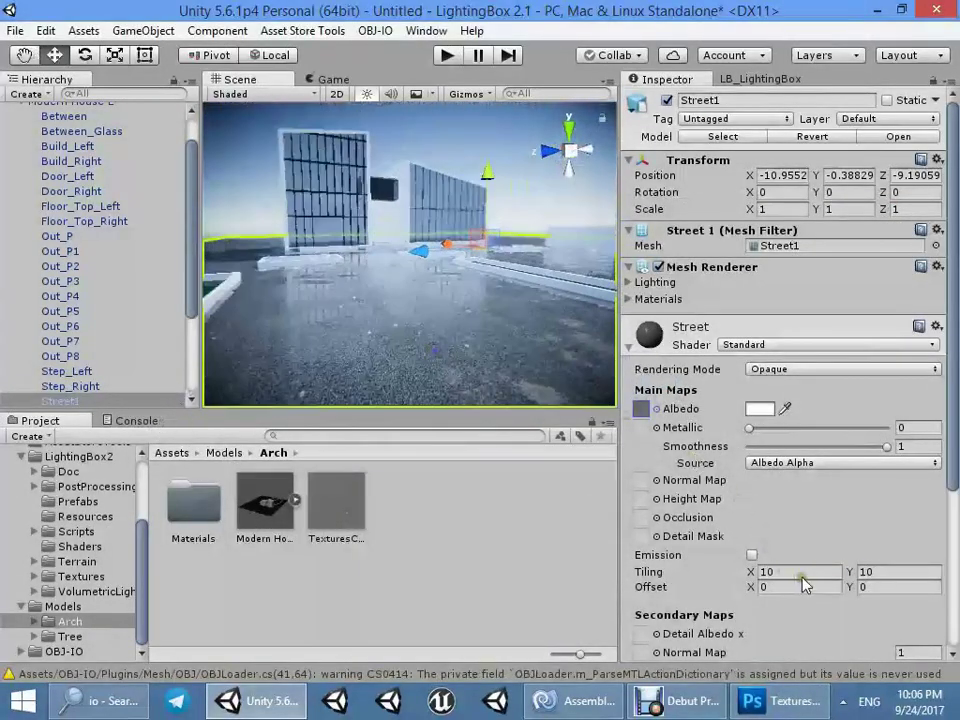
- Set the Street material's Tiling X and Y to 7
text(7)
click(868, 572)
text(7)
mouse_move(514, 332)
right_down()
mouse_move(636, 380)
mouse_move(466, 332)
right_up()
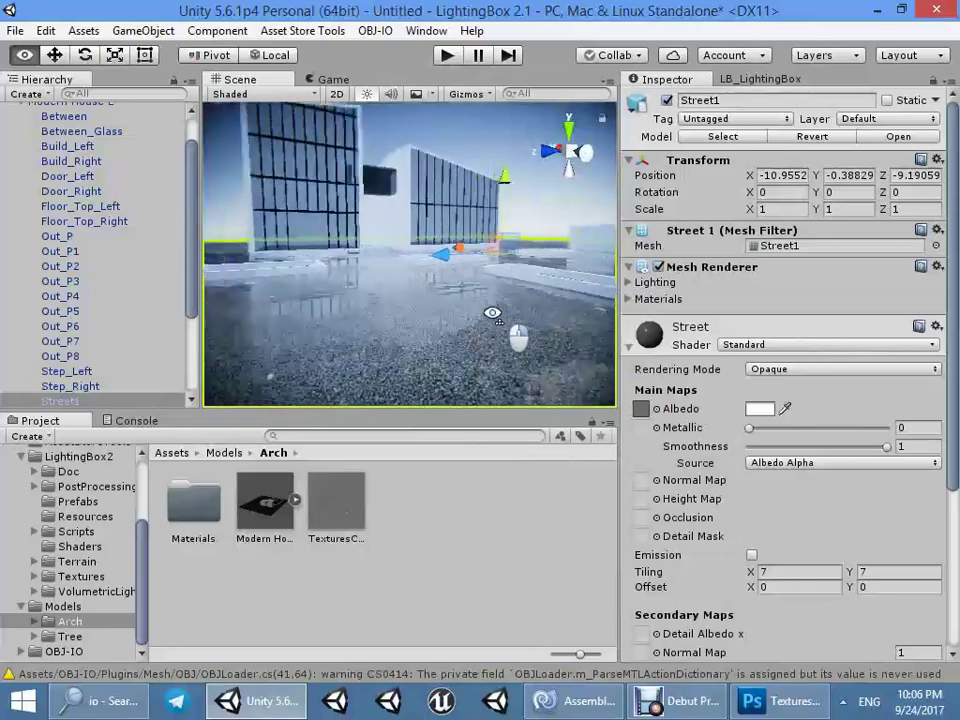
mouse_move(460, 320)
right_down()
mouse_move(492, 313)
mouse_move(500, 340)
right_up()
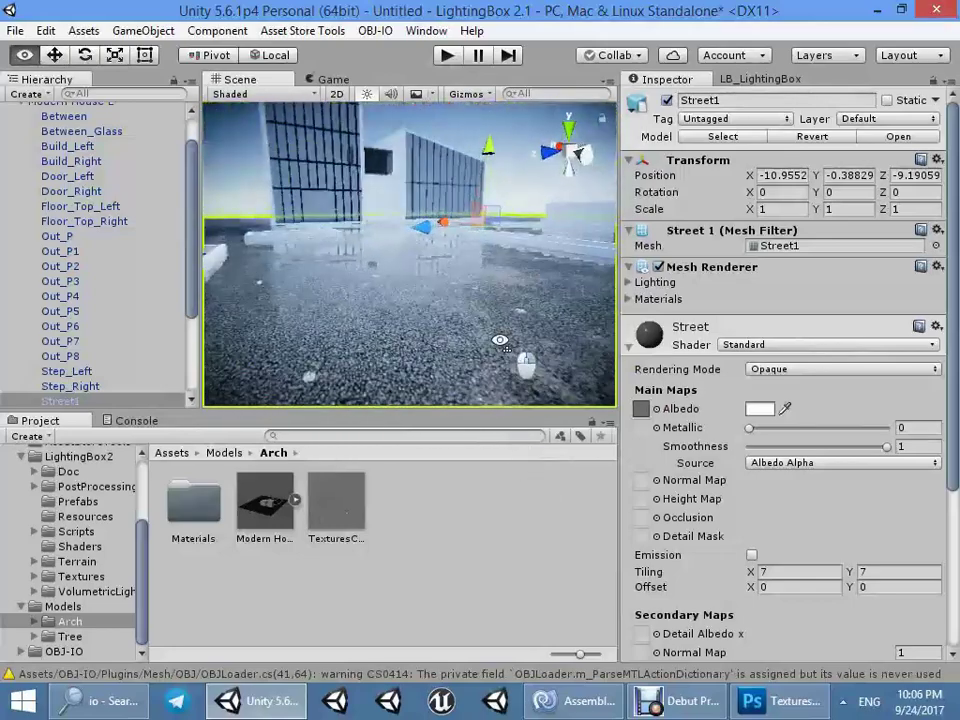
- Change the Street material's Tiling X and Y to 10 and inspect the retiled street
key(BackSpace)
text(10)
click(868, 571)
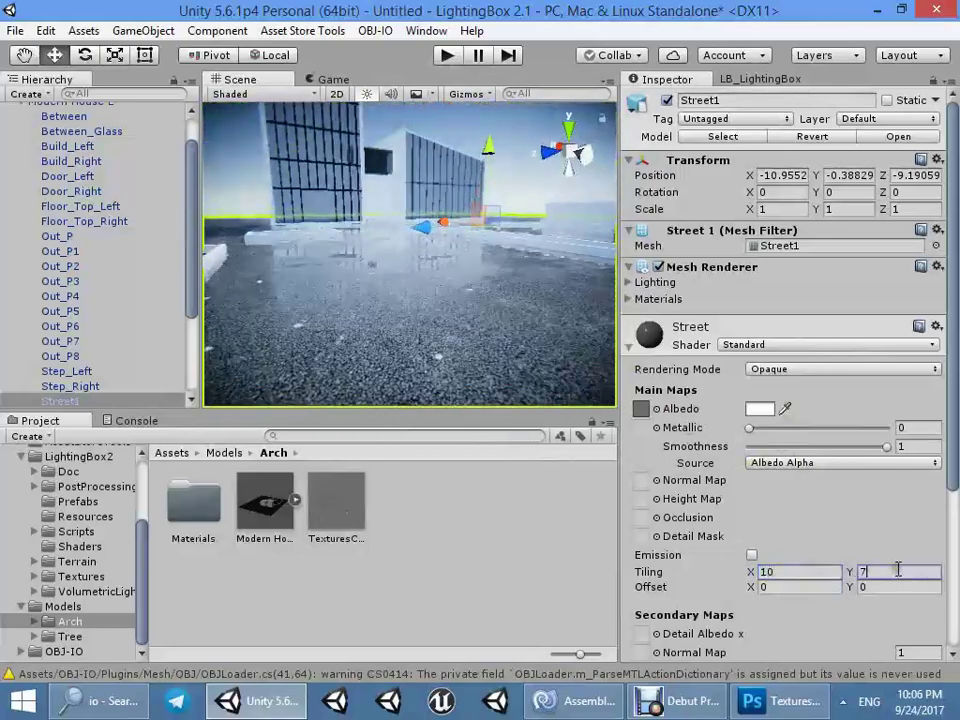
text(10)
mouse_move(497, 338)
right_down()
mouse_move(676, 247)
mouse_move(450, 332)
mouse_move(424, 276)
right_up()
- Duplicate the wooden fence wall and slide the copy along to extend it
click(436, 299)
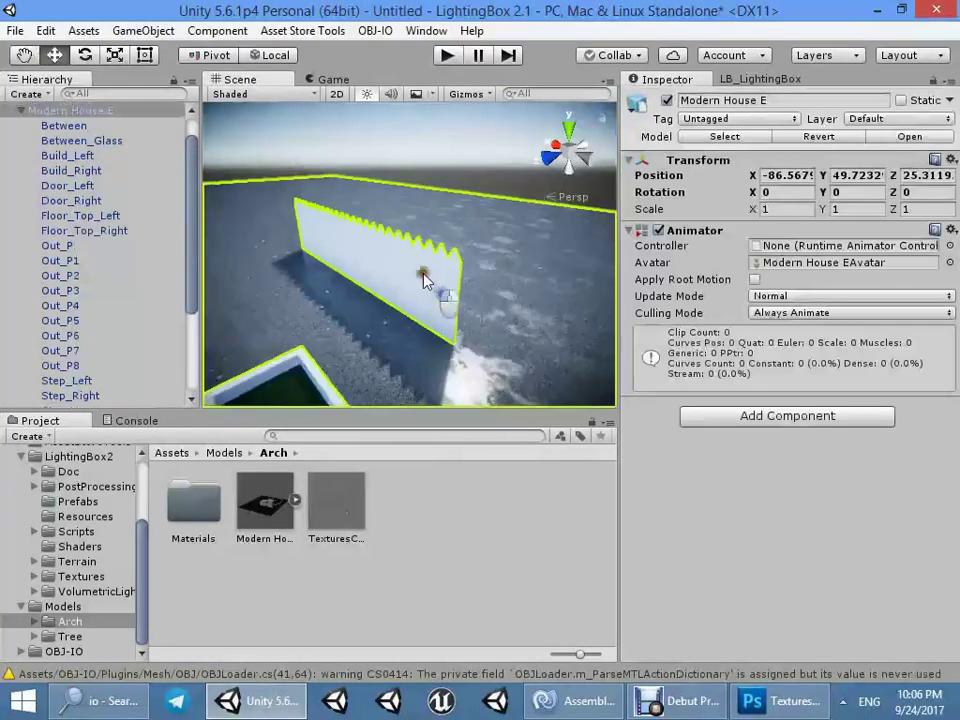
click(424, 277)
key(ctrl+d)
mouse_move(350, 234)
mouse_down()
mouse_move(520, 333)
mouse_move(466, 316)
mouse_up()
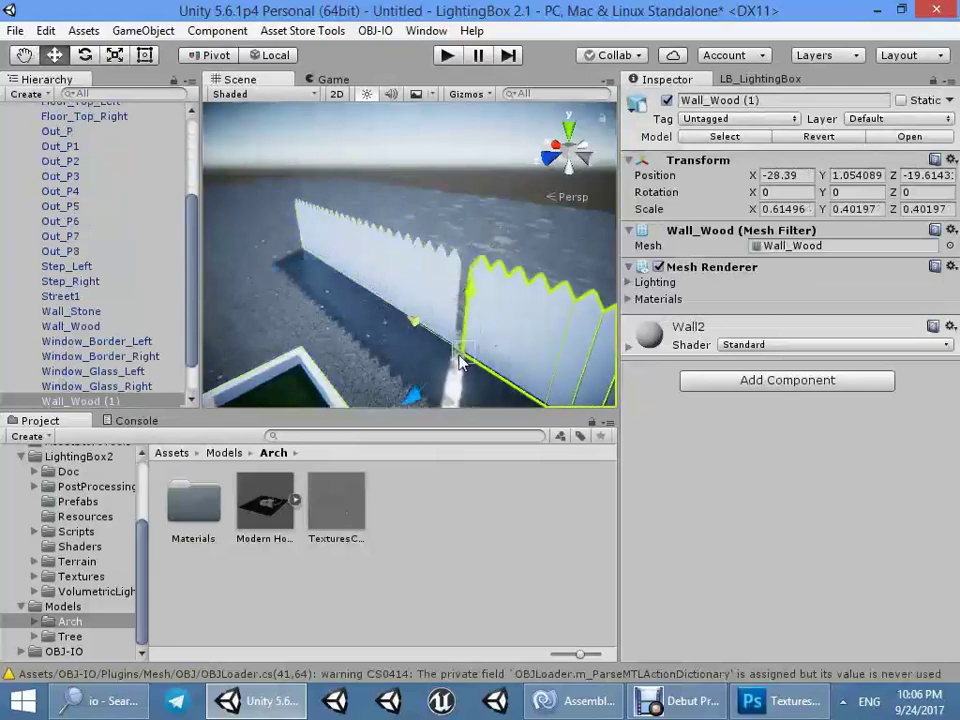
mouse_move(460, 362)
right_down()
mouse_move(371, 268)
mouse_move(545, 363)
mouse_move(347, 274)
right_up()
shift+click(371, 268)
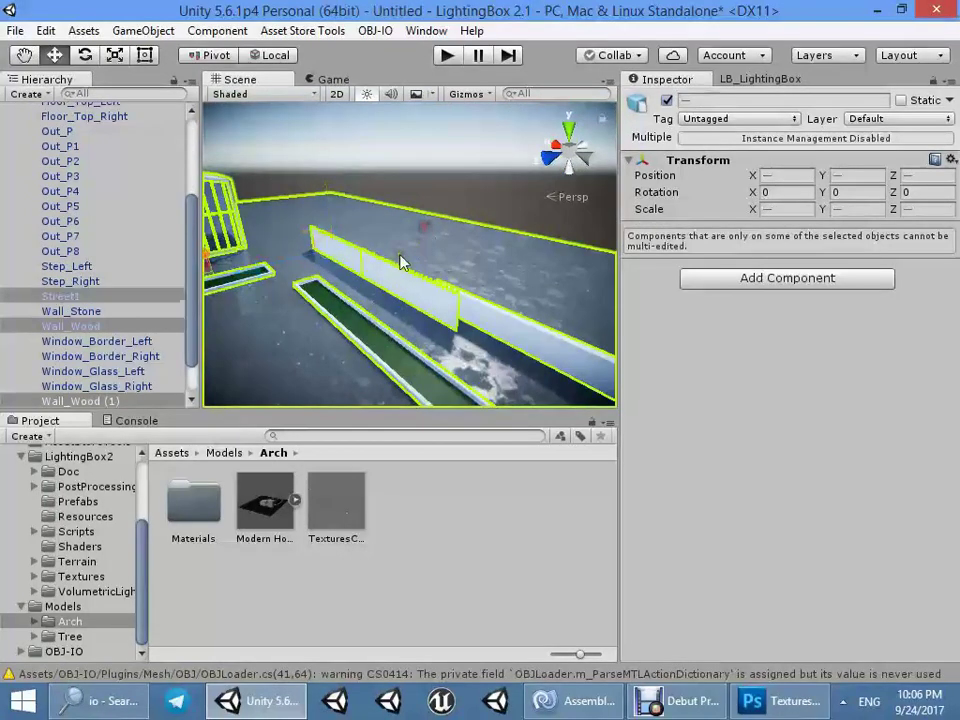
- Select both Wall_Wood fence pieces, duplicate them, and frame the copies
click(80, 400)
click(110, 327)
scroll(145, 345, down, 1)
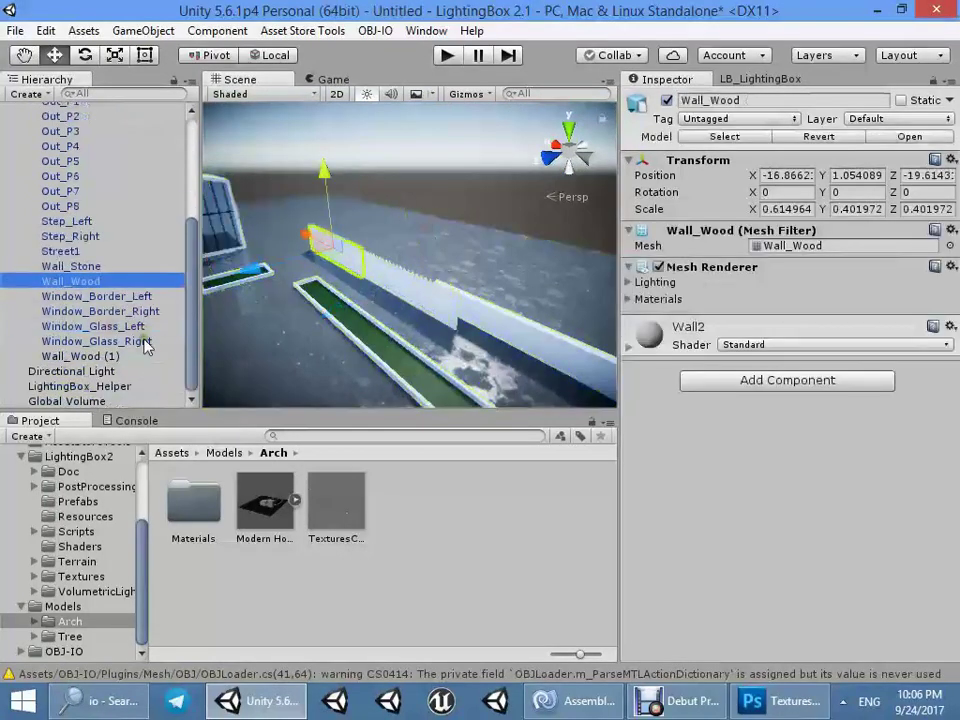
shift+click(115, 355)
key(ctrl+d)
key(f)
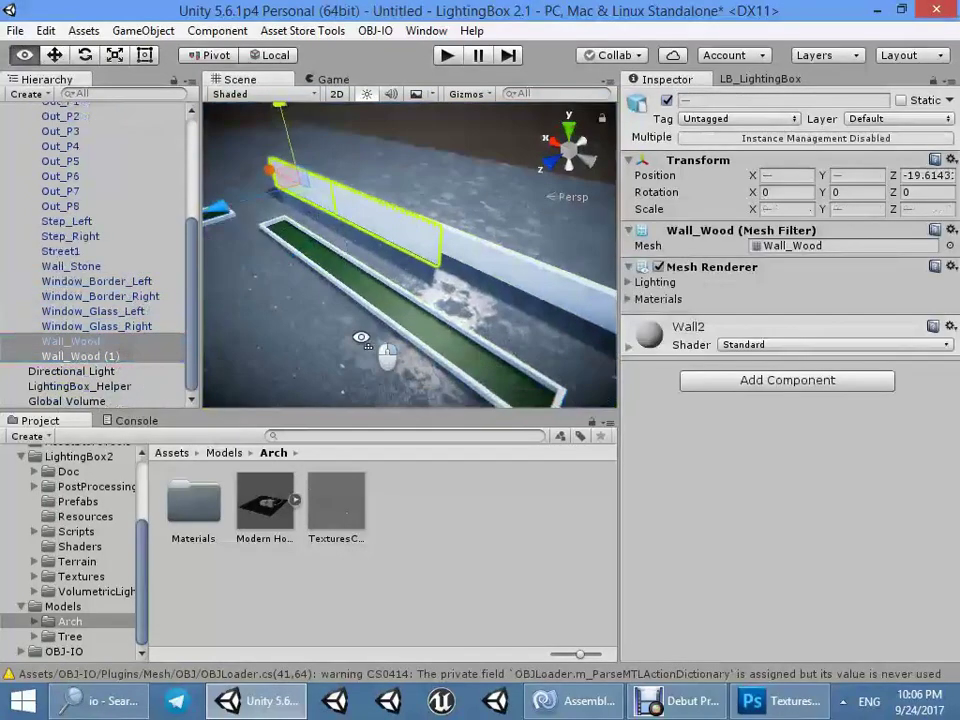
right_drag(309, 240, 615, 317)
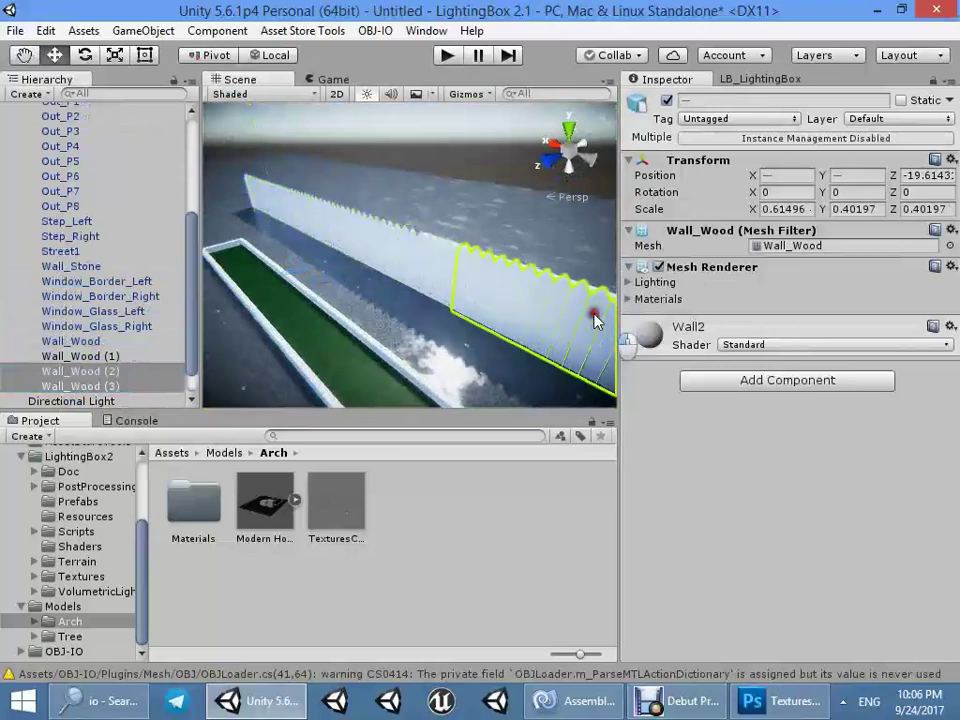
- Duplicate the fence pieces again, line them up, and shift the whole run
scroll(439, 306, up, 3)
scroll(432, 318, down, 5)
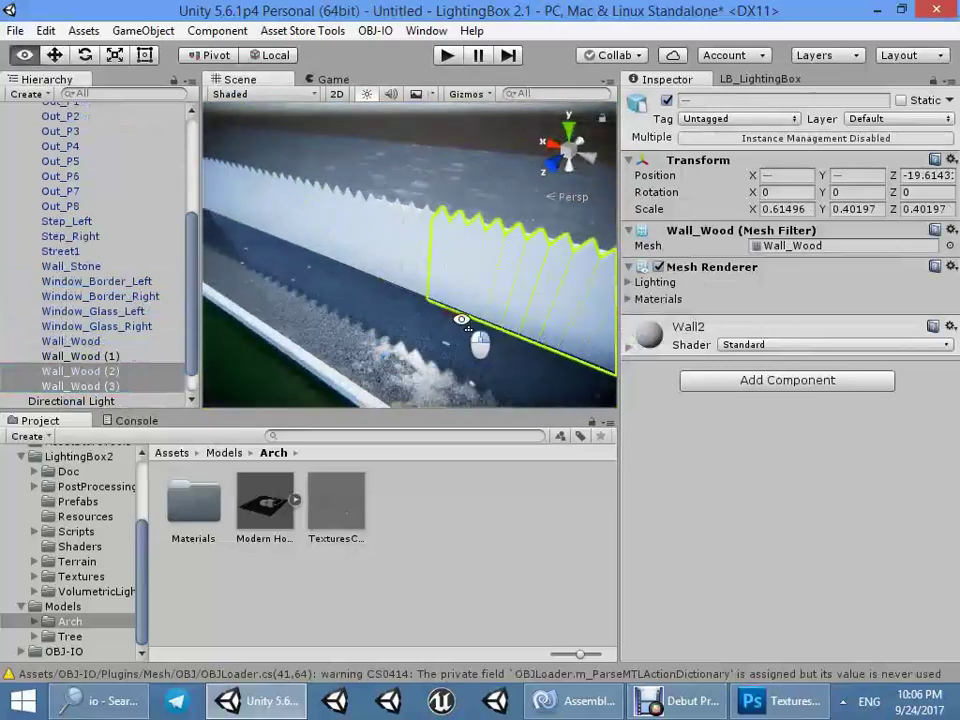
key(ctrl+d)
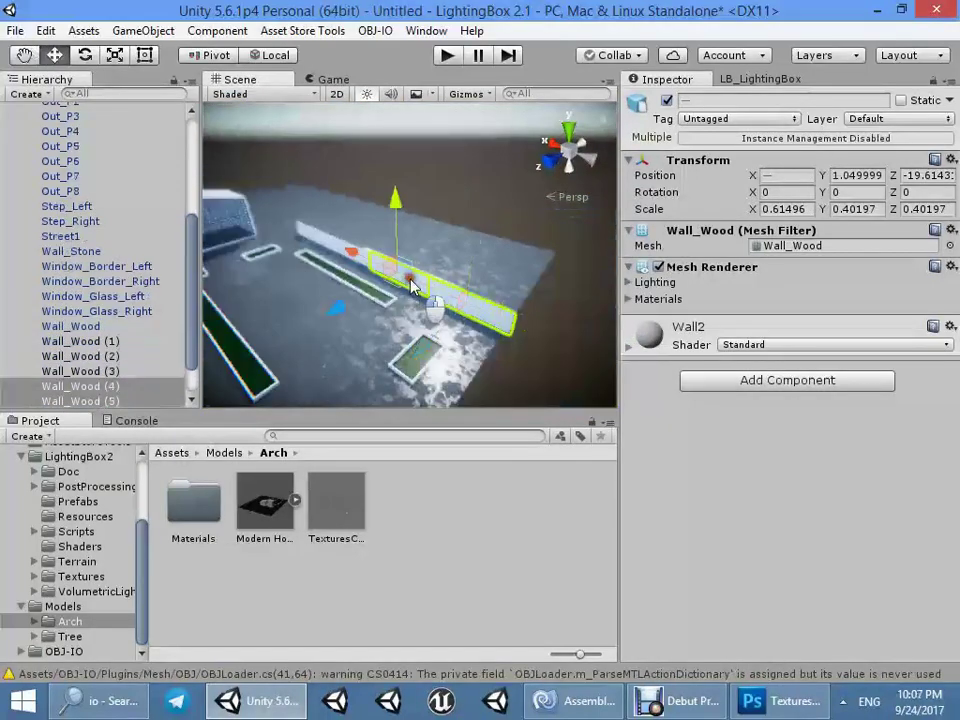
scroll(484, 314, up, 5)
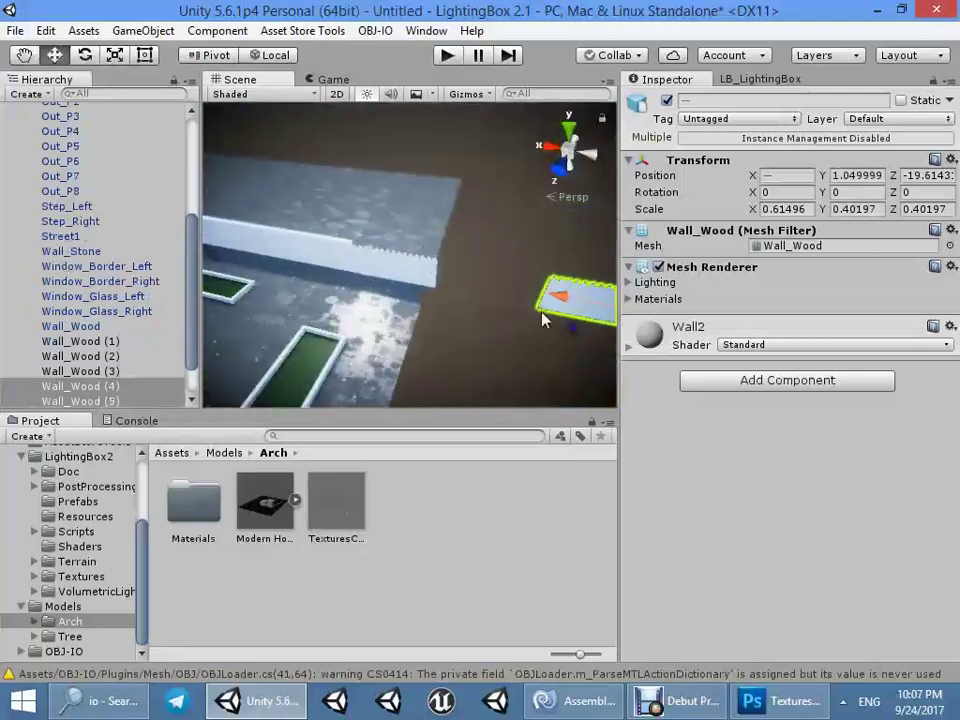
mouse_move(541, 311)
mouse_down()
mouse_move(441, 305)
mouse_move(406, 288)
mouse_move(360, 295)
mouse_up()
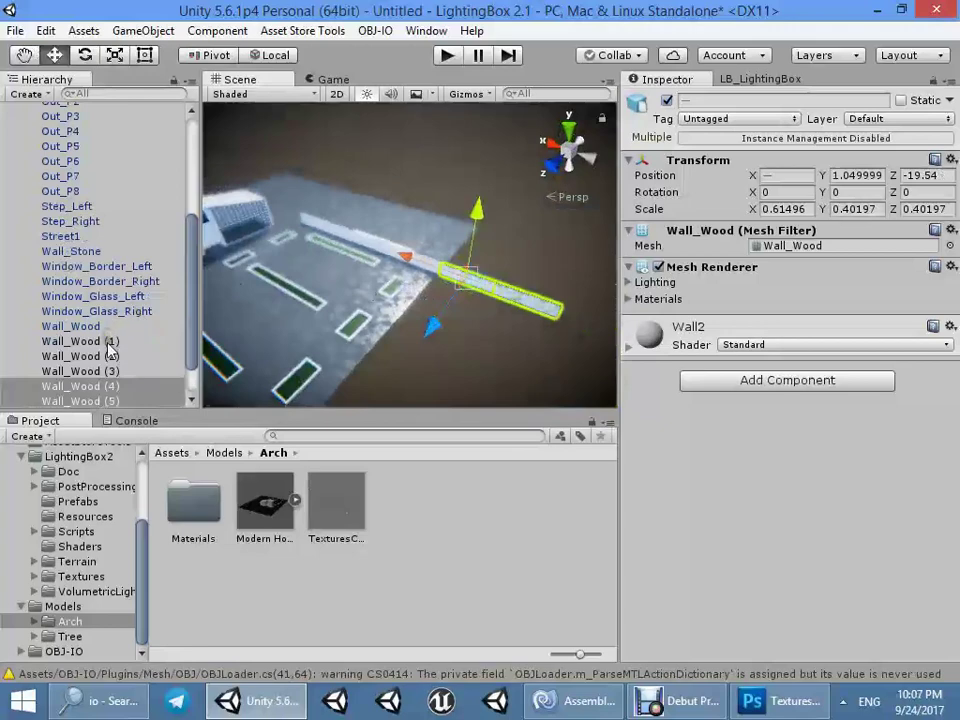
shift+click(70, 326)
drag(294, 188, 275, 197)
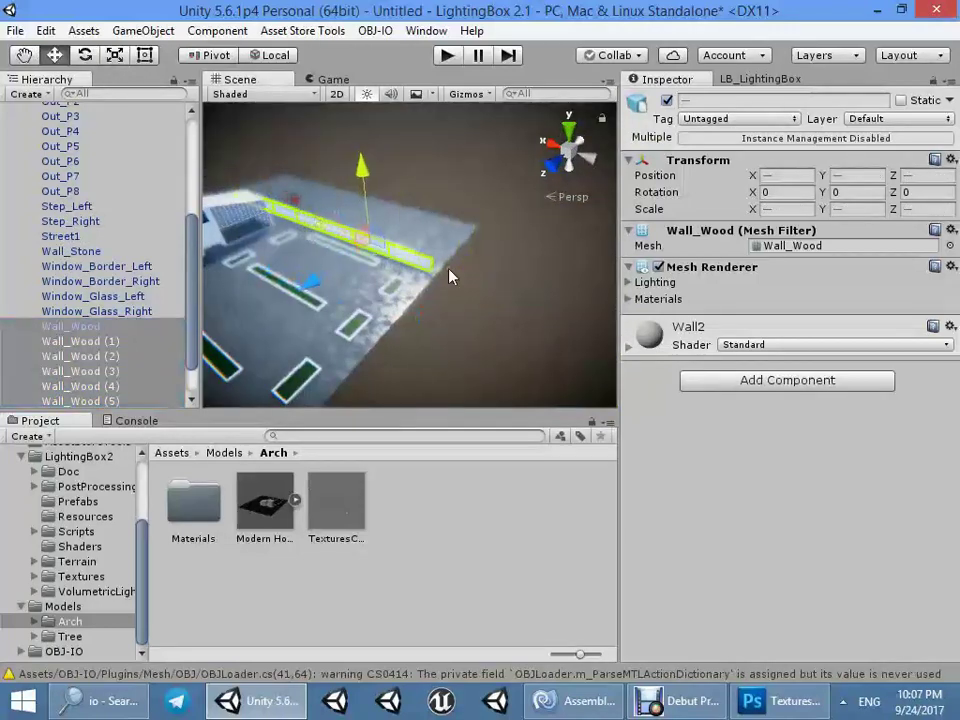
mouse_move(450, 274)
alt+mouse_down()
mouse_move(368, 243)
mouse_move(366, 172)
mouse_move(489, 253)
alt+mouse_up()
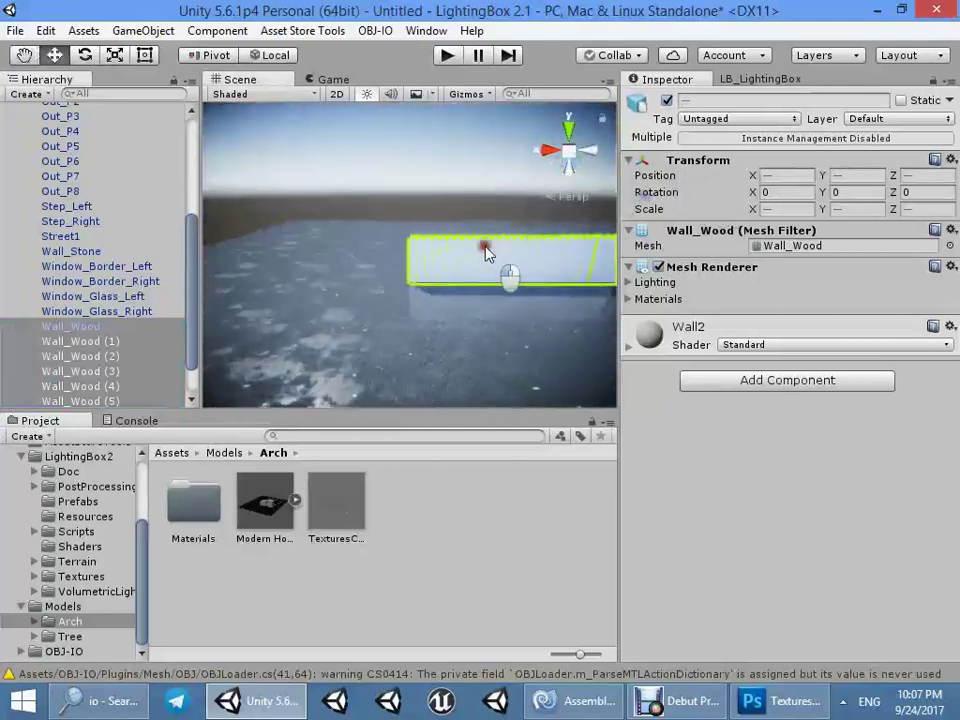
- Select the fence row from the first Wall_Wood through Wall_Wood (6)
click(460, 260)
click(430, 259)
click(284, 258)
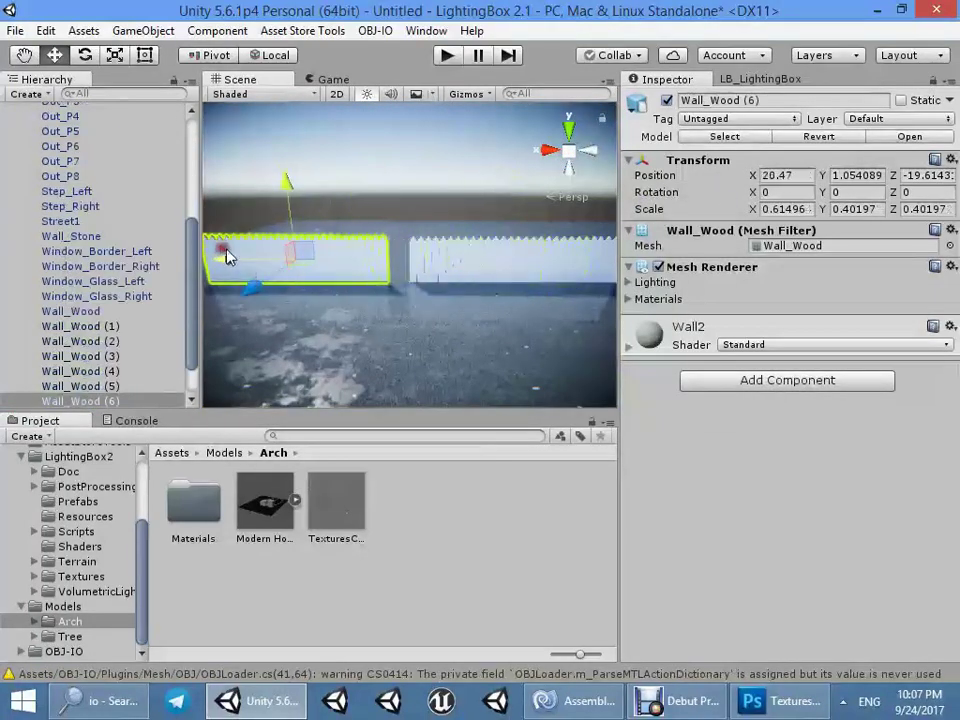
alt+drag(226, 257, 338, 287)
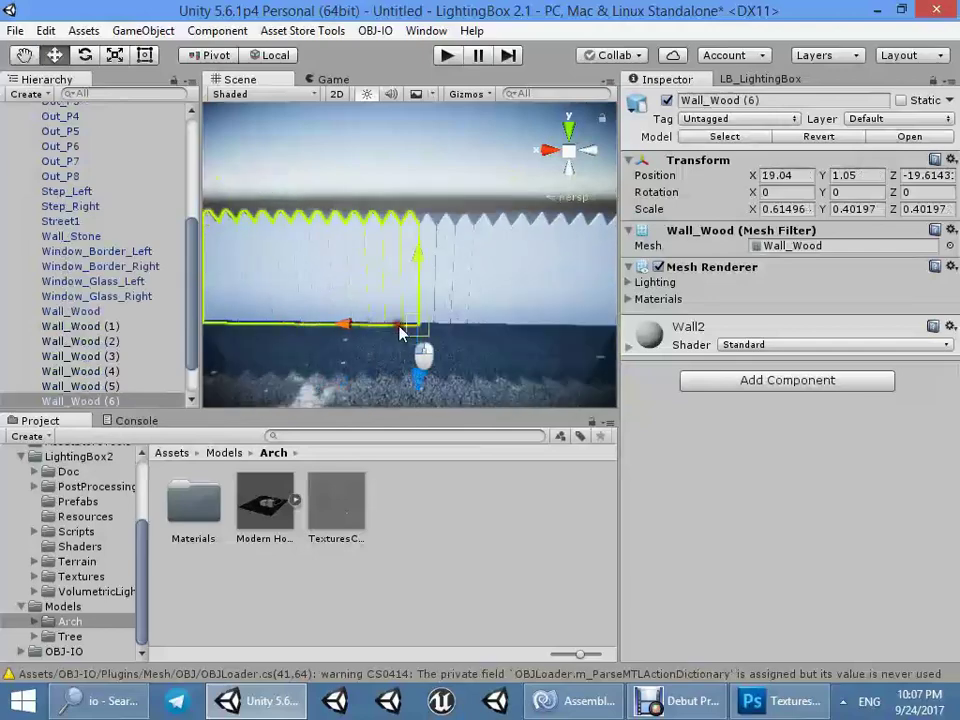
click(407, 326)
mouse_move(456, 182)
alt+mouse_down()
mouse_move(830, 190)
mouse_move(311, 313)
mouse_move(192, 322)
alt+mouse_up()
click(106, 311)
scroll(120, 335, down, 1)
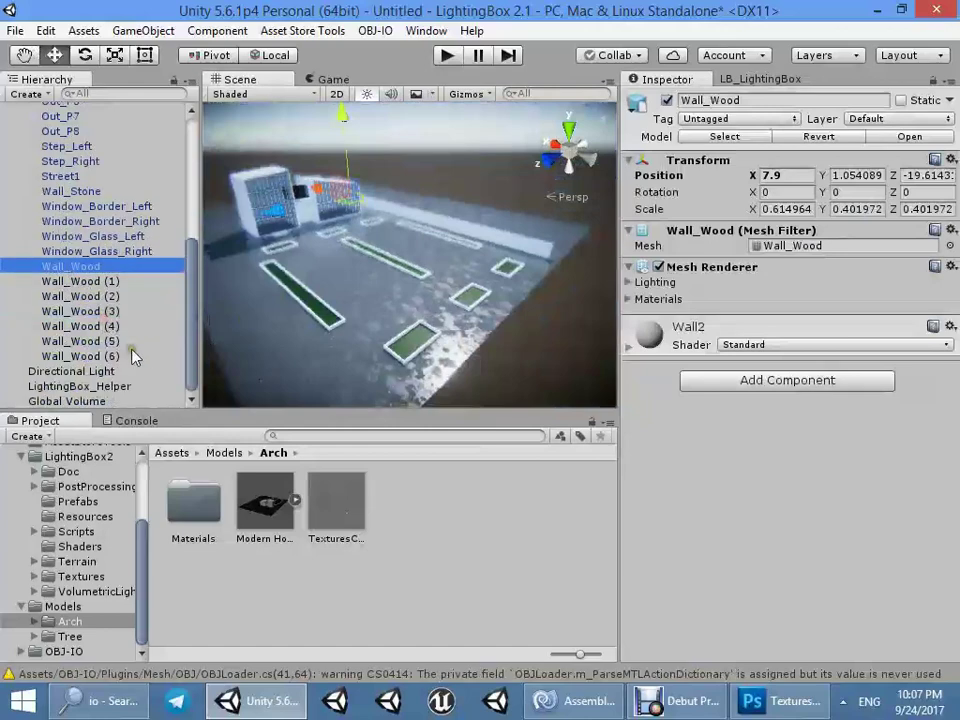
shift+click(133, 356)
alt+click(319, 193)
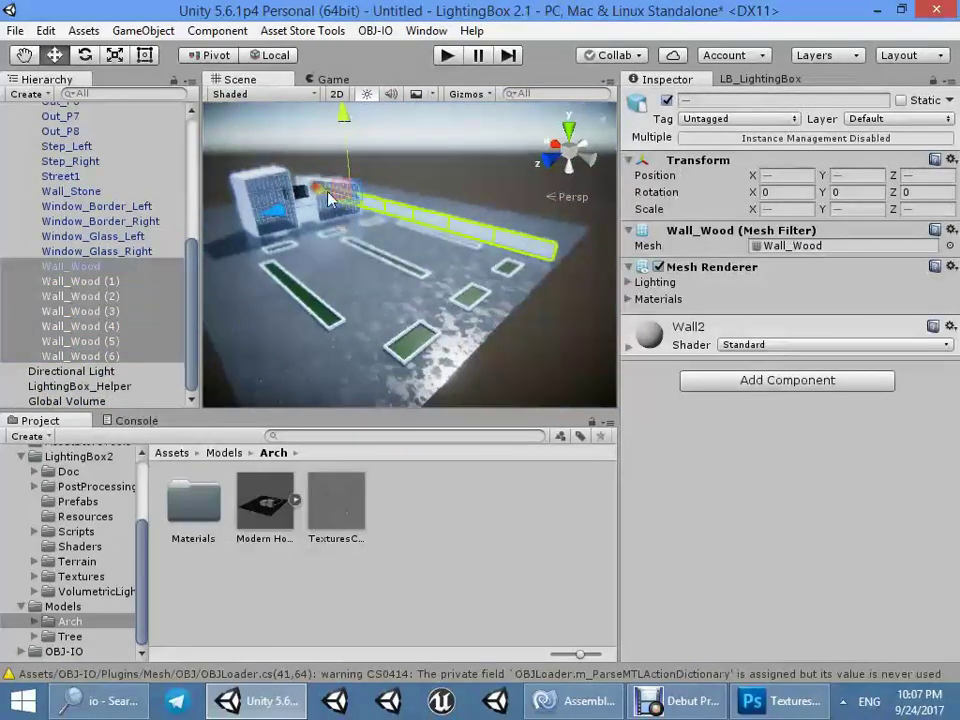
mouse_move(329, 197)
alt+mouse_down()
mouse_move(442, 207)
mouse_move(310, 228)
alt+mouse_up()
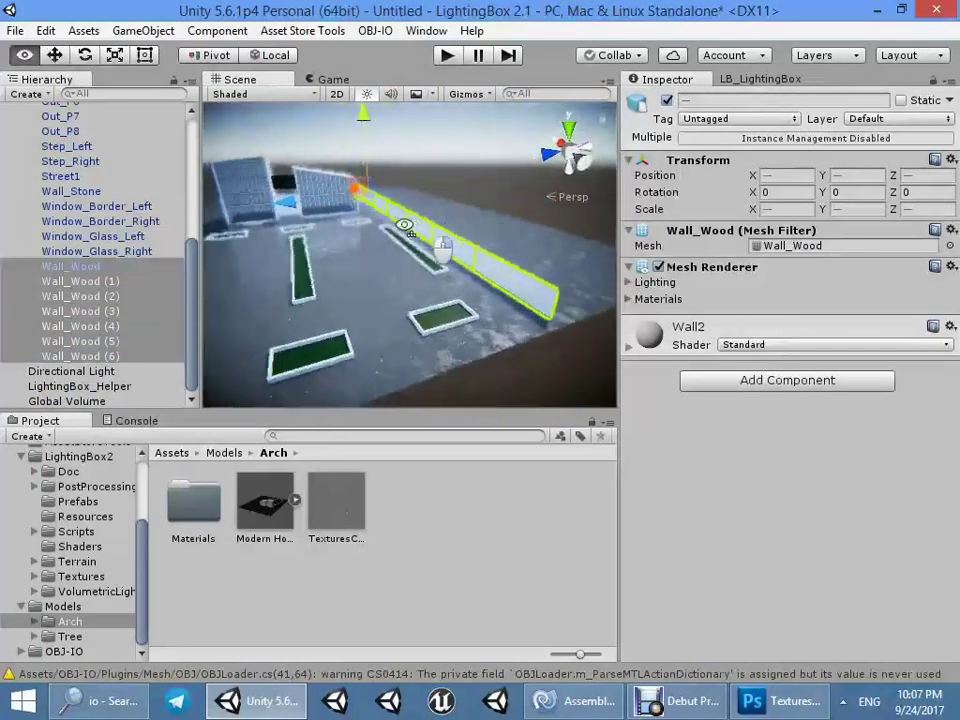
- Duplicate the fence run again and slide the new copies further along the line
key(ctrl+z)
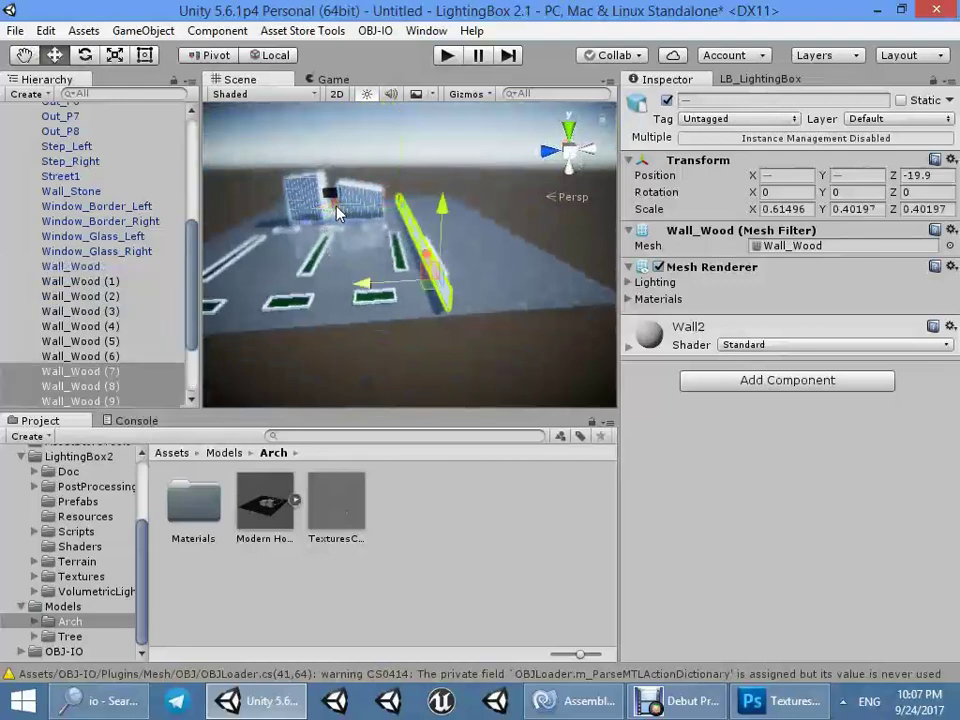
click(335, 205)
key(ctrl+z)
mouse_move(343, 261)
mouse_down()
mouse_move(270, 283)
mouse_move(573, 300)
mouse_up()
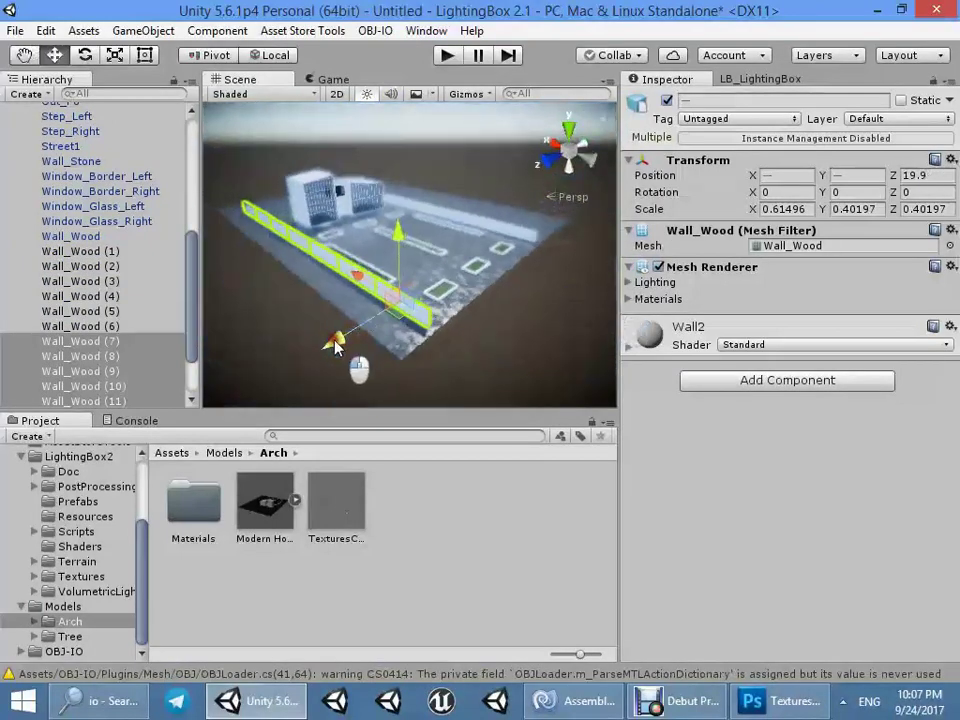
key(ctrl+d)
mouse_move(335, 345)
mouse_down()
mouse_move(531, 279)
mouse_move(378, 300)
mouse_up()
- Rotate the copied fence run crosswise around its centre and nudge it into alignment
key(e)
key(ctrl+z)
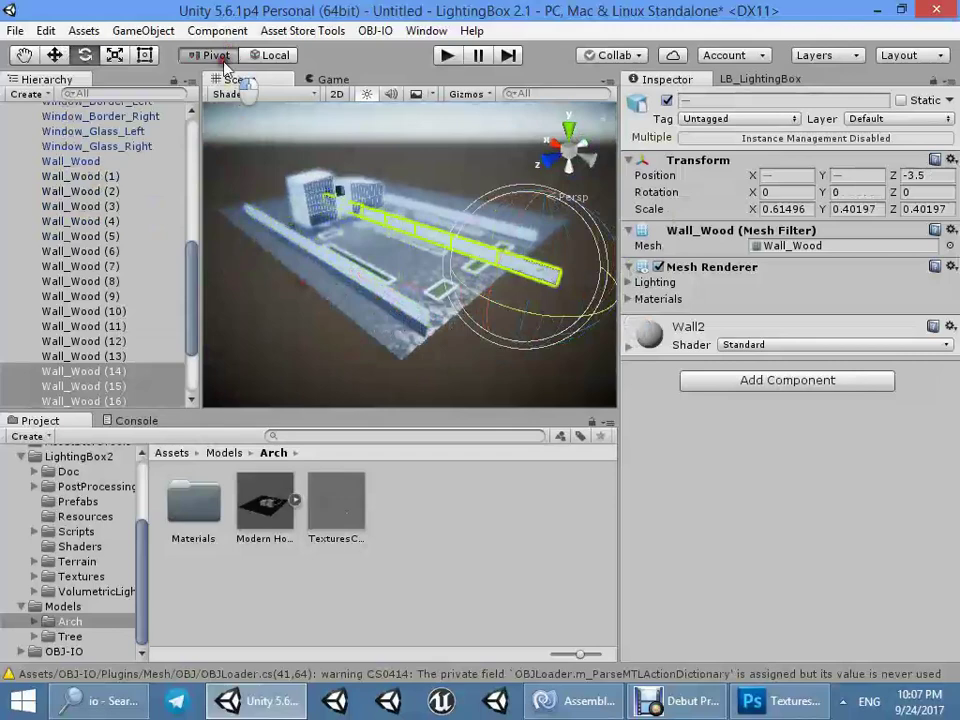
click(217, 55)
alt+drag(508, 354, 430, 282)
drag(394, 234, 110, 220)
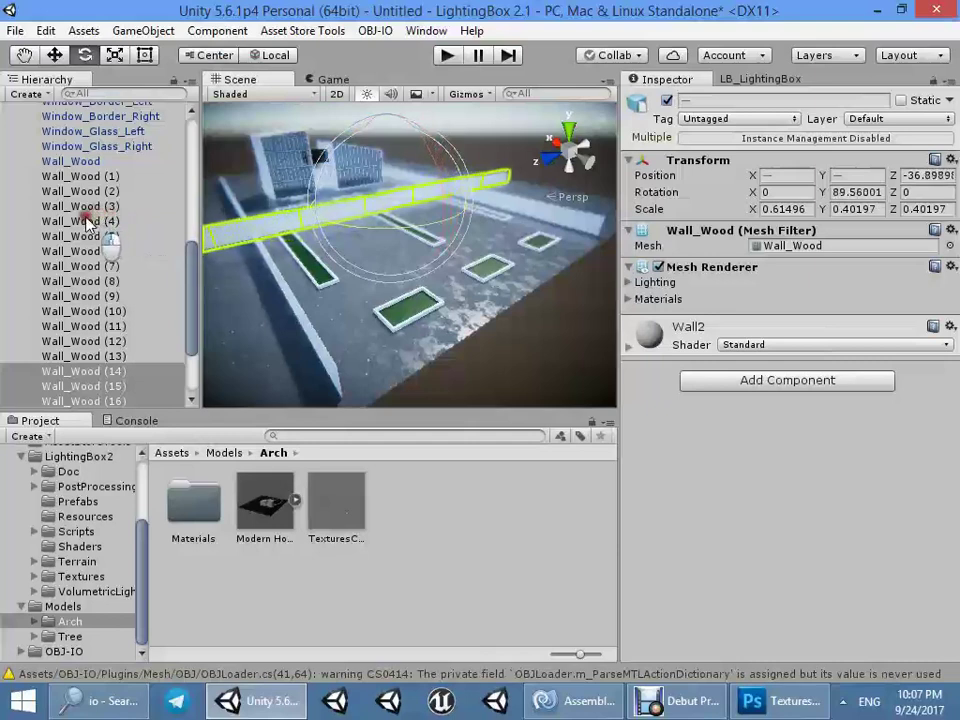
key(w)
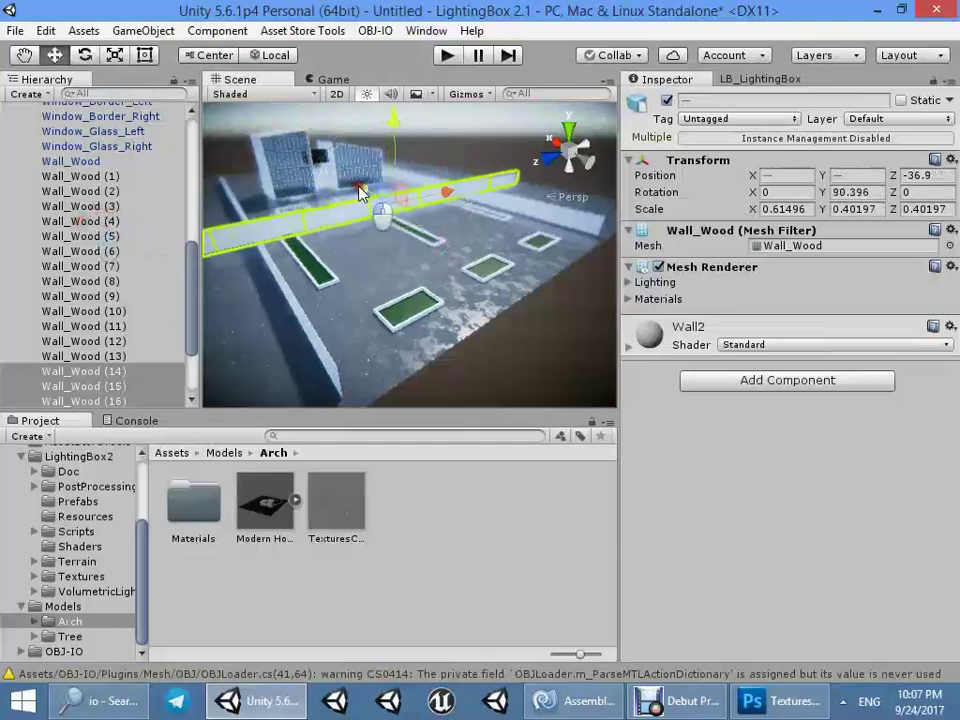
drag(364, 193, 433, 232)
right_drag(401, 252, 716, 302)
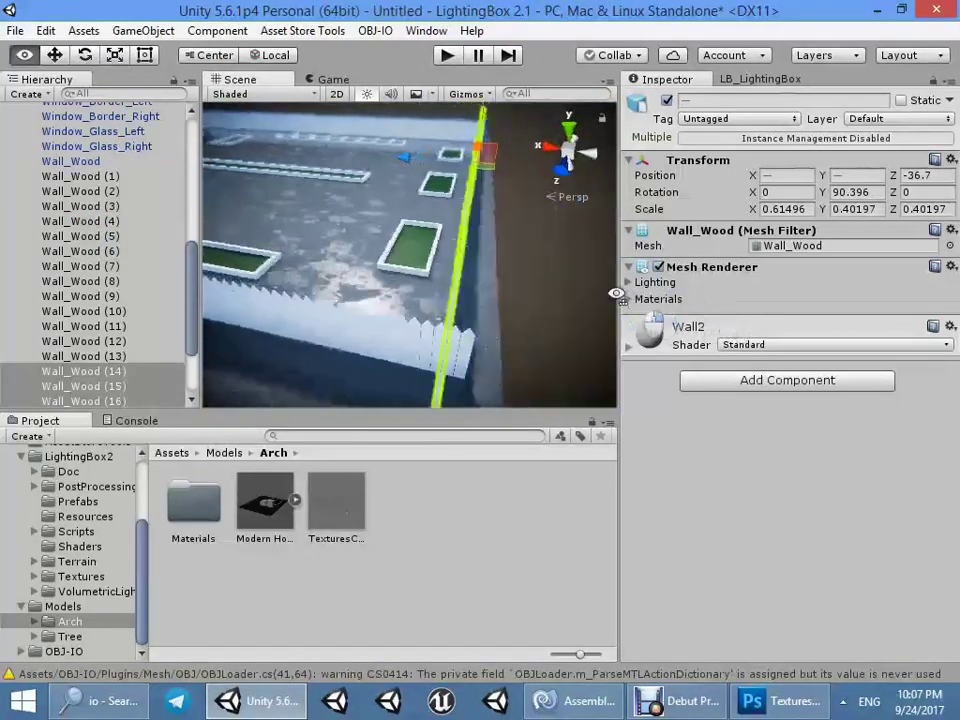
right_drag(716, 302, 432, 193)
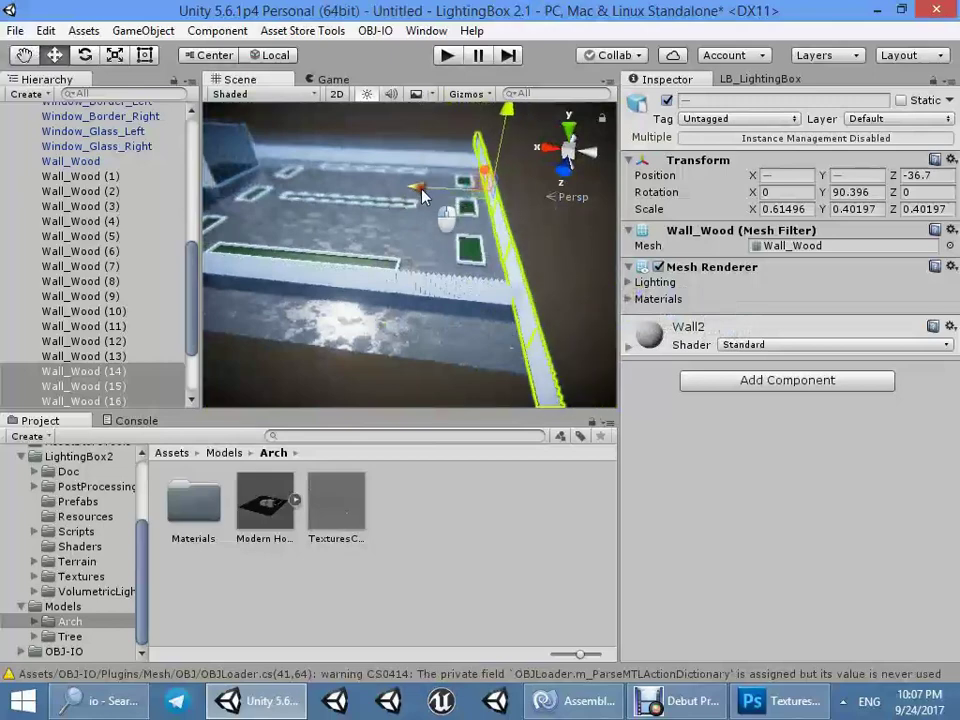
- Delete the overlapping fence pieces Wall_Wood (22) and Wall_Wood (27)
click(422, 191)
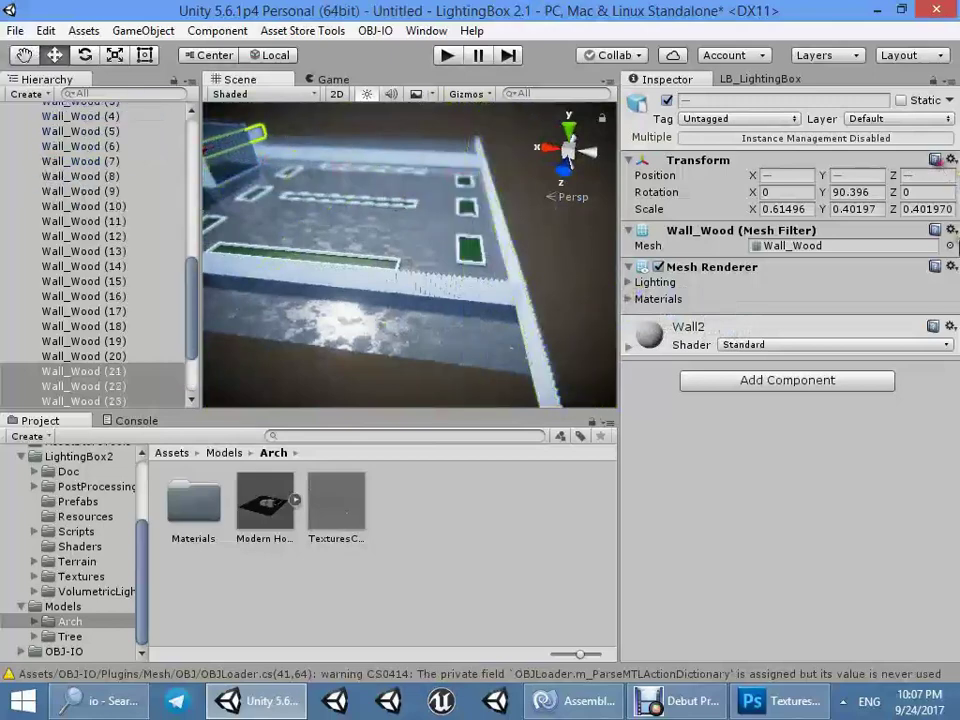
mouse_move(362, 192)
right_down()
mouse_move(383, 240)
mouse_move(172, 162)
mouse_move(279, 183)
mouse_move(343, 306)
right_up()
click(302, 334)
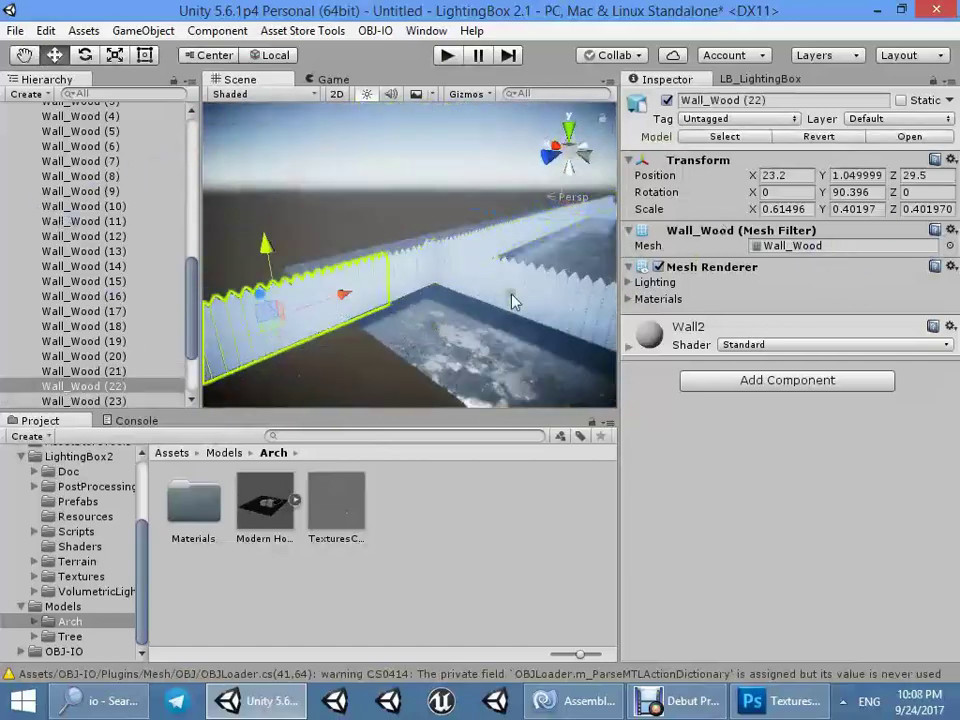
key(Delete)
mouse_move(512, 300)
right_down()
mouse_move(467, 270)
mouse_move(400, 300)
mouse_move(355, 342)
mouse_move(5, 347)
right_up()
click(400, 304)
click(400, 283)
key(Delete)
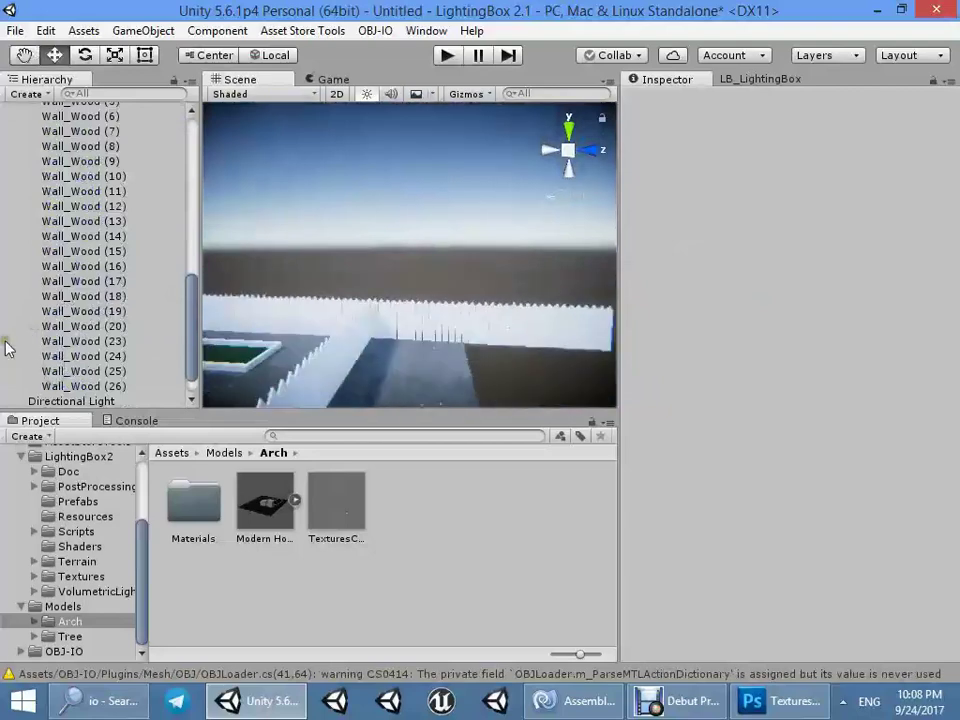
- Select Wall_Wood (14) and fly around the wooden walls and buildings
right_drag(500, 327, 312, 398)
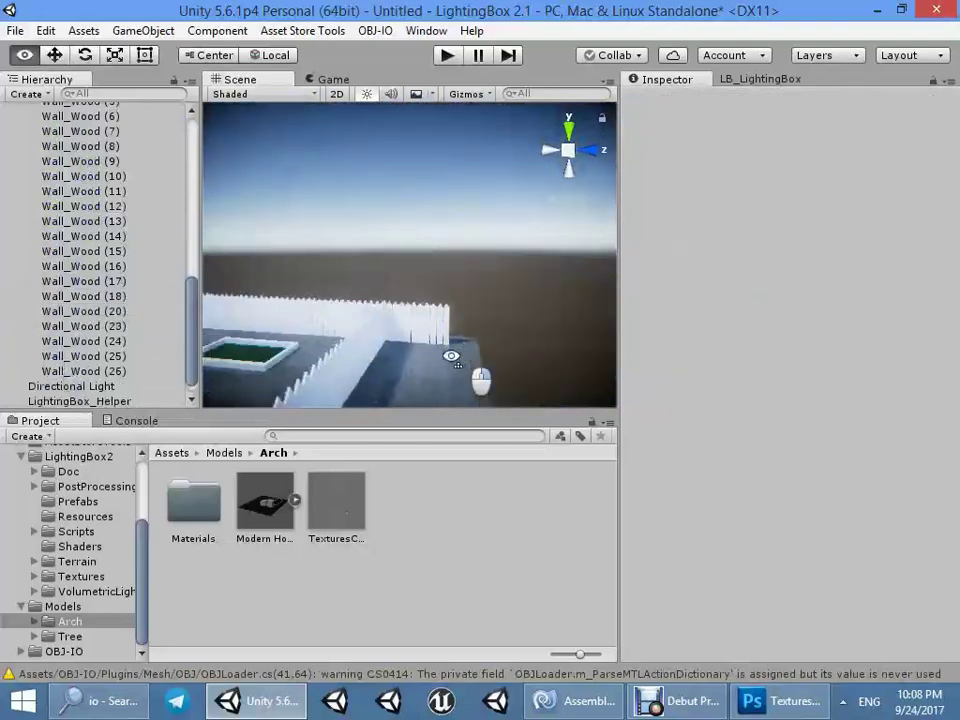
click(305, 300)
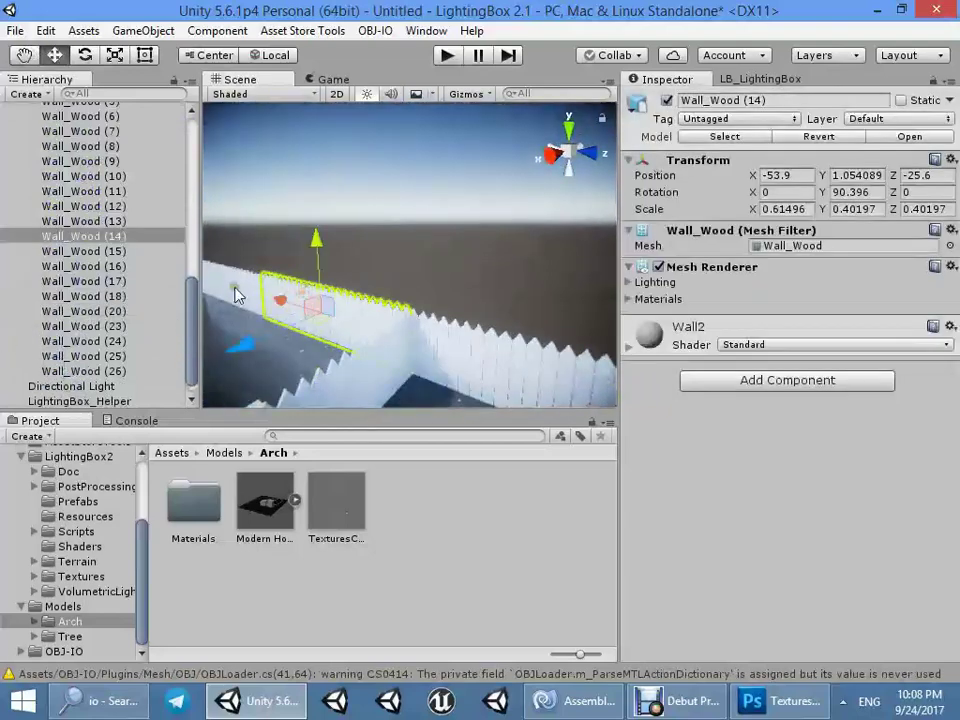
mouse_move(231, 300)
right_down()
mouse_move(487, 300)
mouse_move(712, 317)
right_up()
right_drag(712, 318, 605, 348)
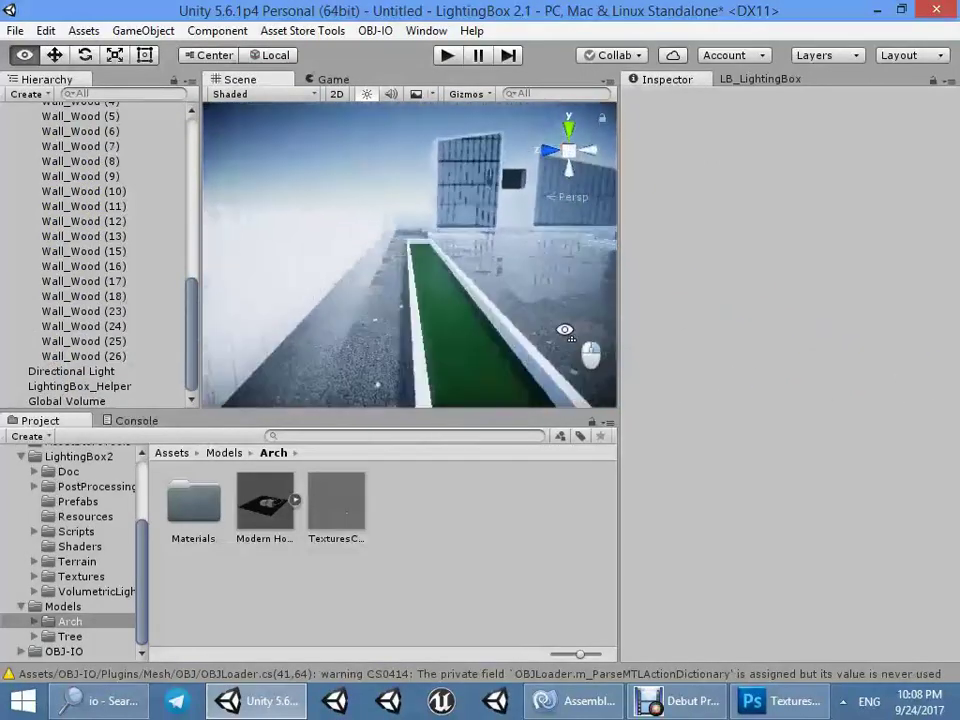
right_drag(605, 348, 731, 339)
scroll(83, 260, up, 10)
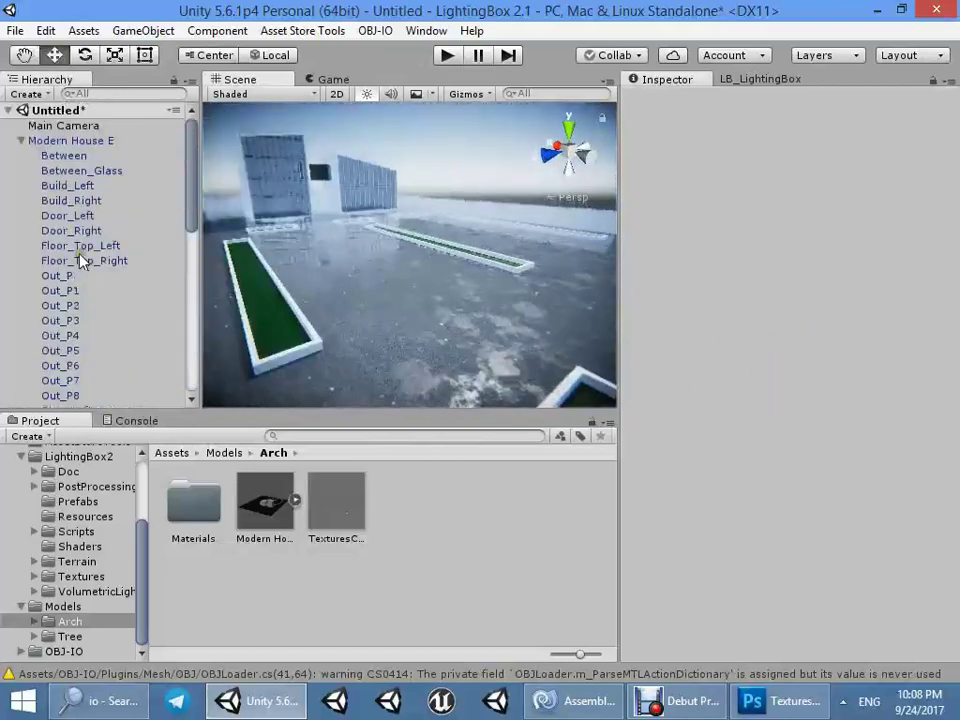
- Tick Static on Modern House E and apply it to all children
click(19, 141)
click(70, 140)
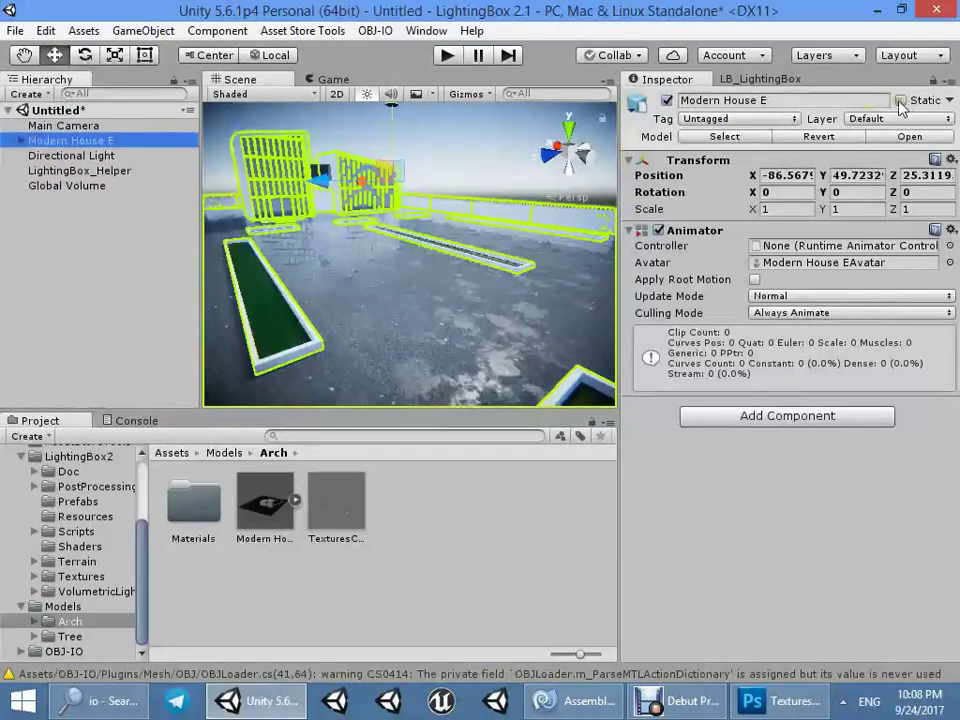
click(900, 101)
click(390, 388)
- Orbit over the house and select the Street1 floor object
mouse_move(454, 118)
right_down()
mouse_move(484, 266)
mouse_move(364, 252)
mouse_move(386, 254)
right_up()
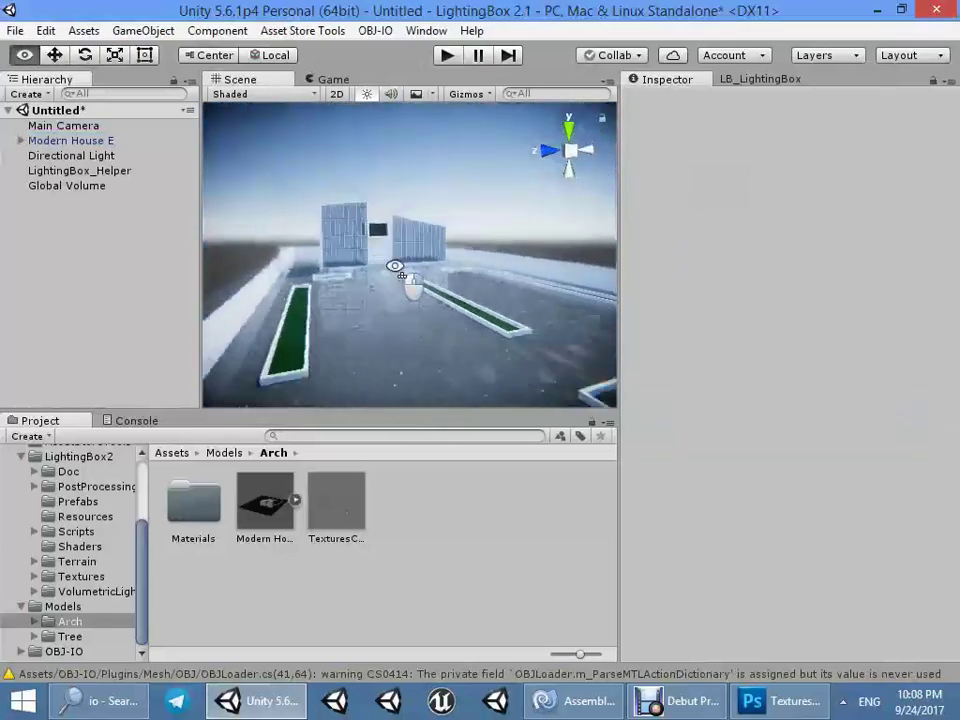
click(380, 255)
click(380, 255)
click(217, 30)
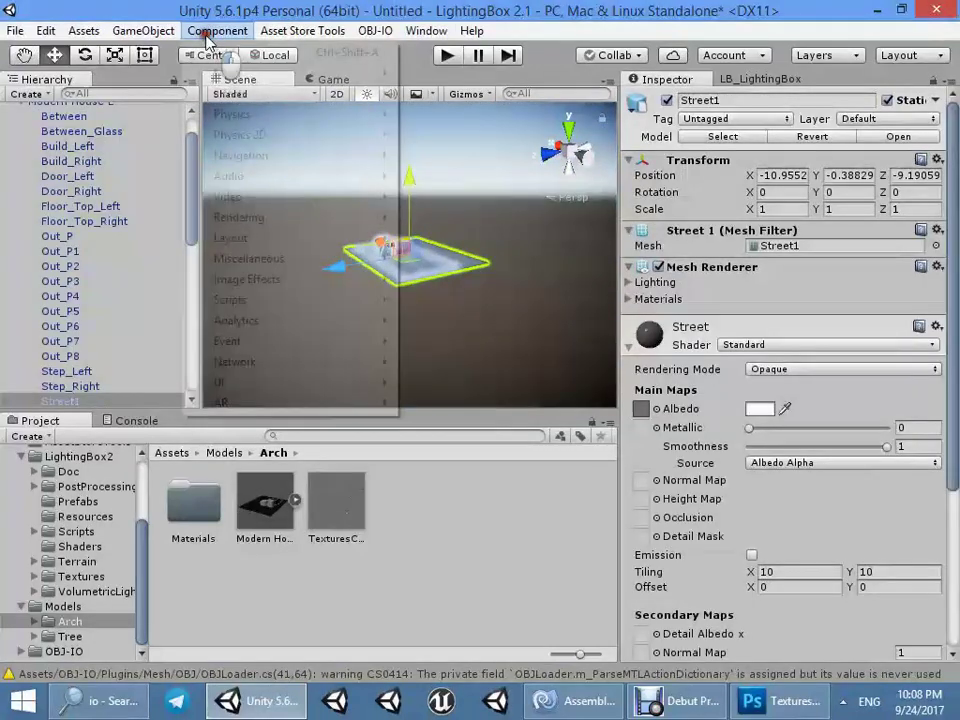
- Create a reflection probe set to Realtime, with Box Projection and 1024 resolution
mouse_move(143, 30)
mouse_move(300, 134)
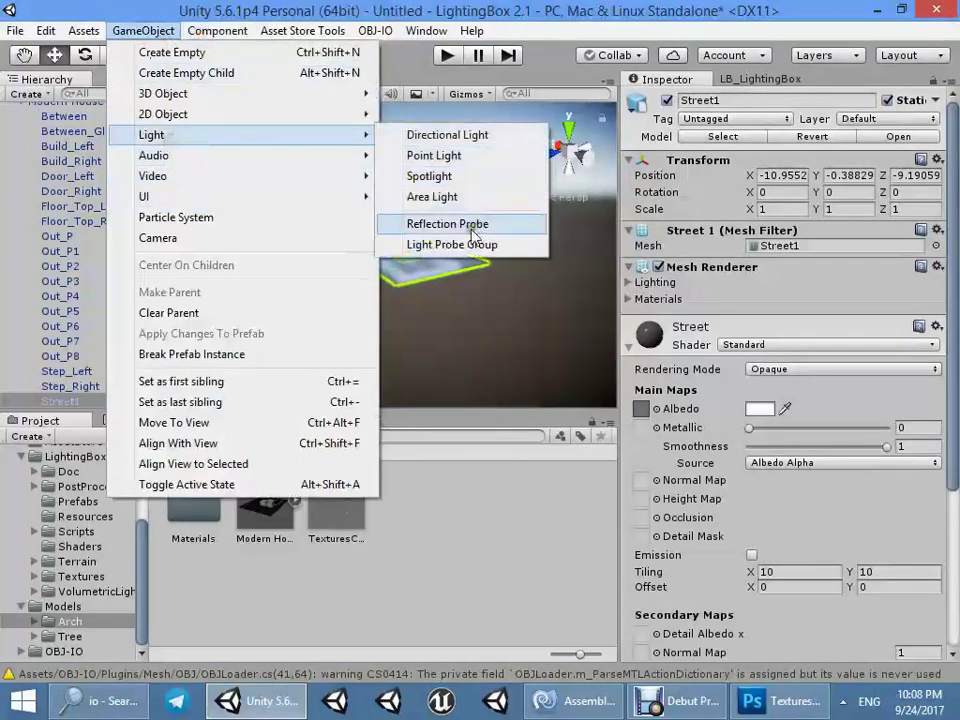
click(471, 227)
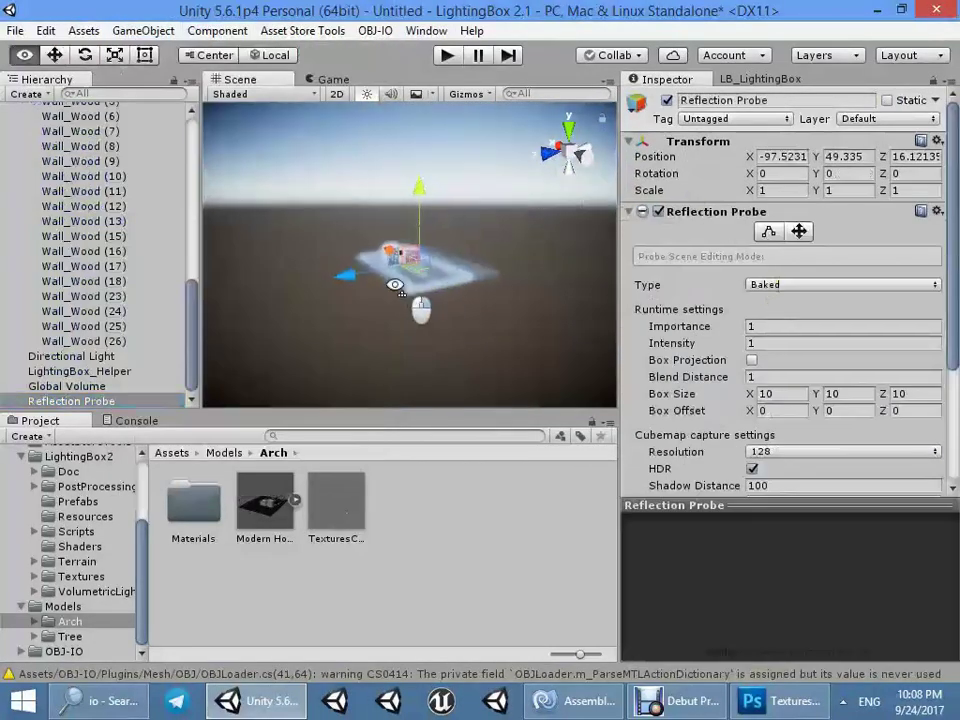
scroll(408, 313, up, 8)
alt+drag(408, 313, 440, 310)
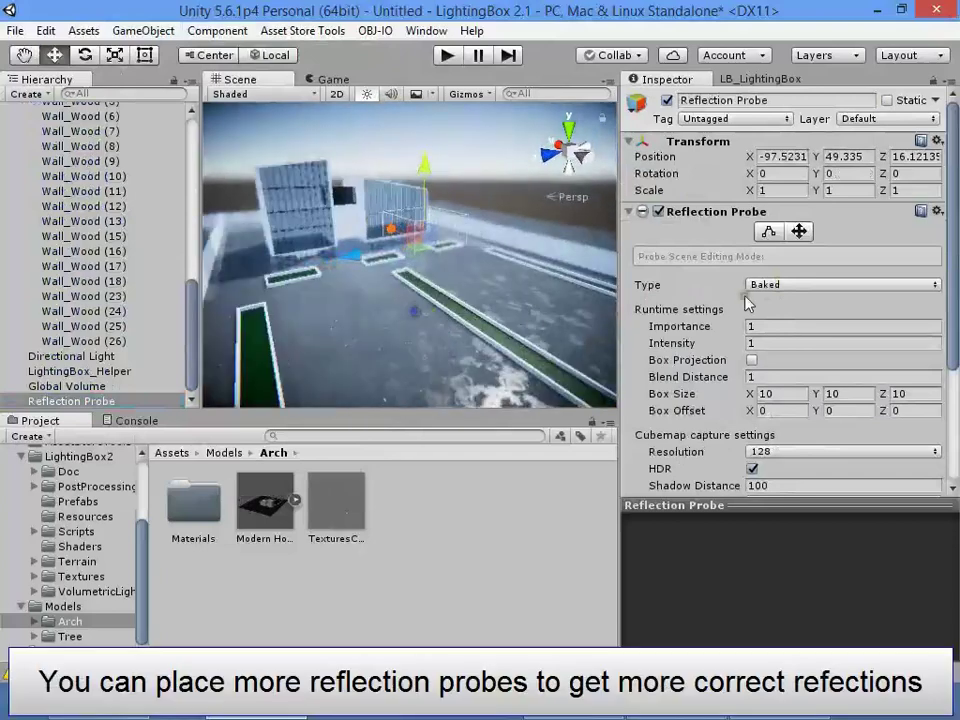
click(778, 285)
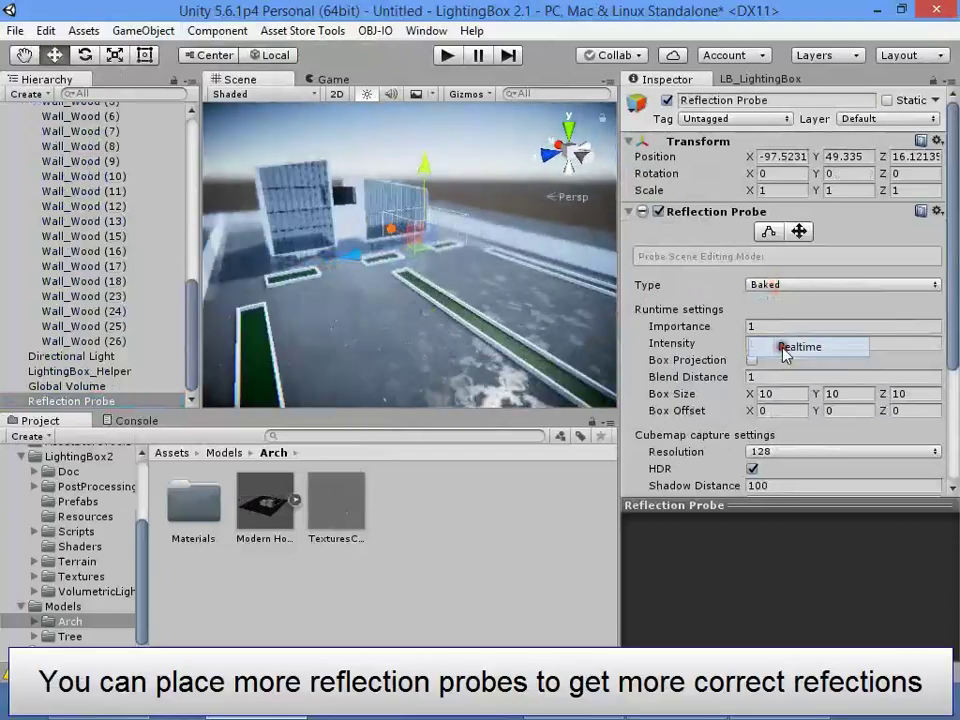
click(784, 349)
click(752, 399)
scroll(830, 341, down, 5)
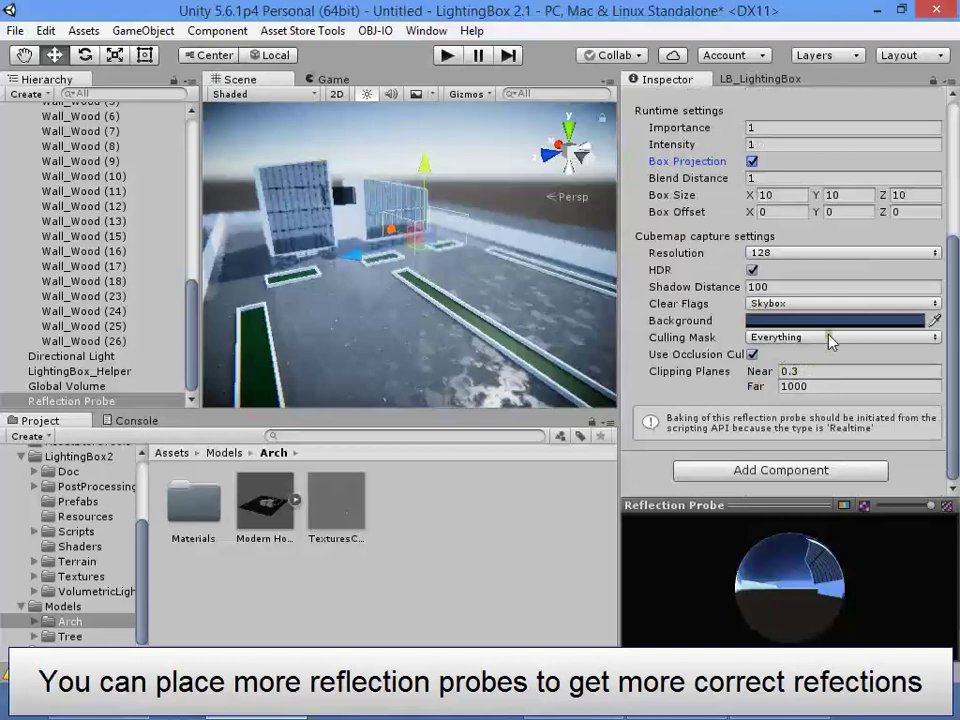
click(810, 253)
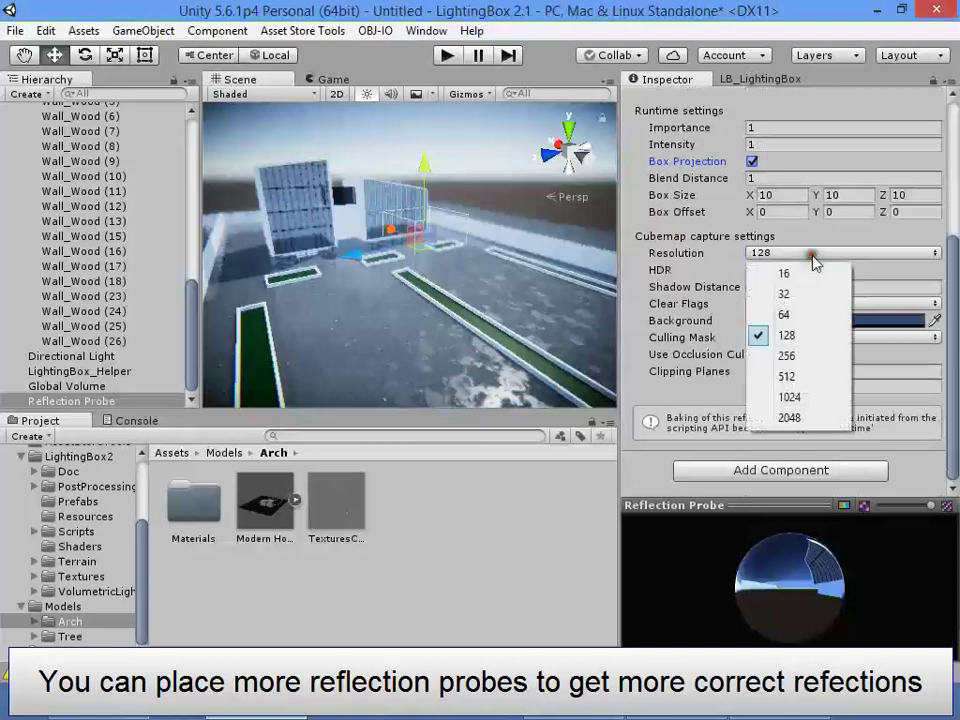
click(800, 397)
scroll(765, 228, up, 5)
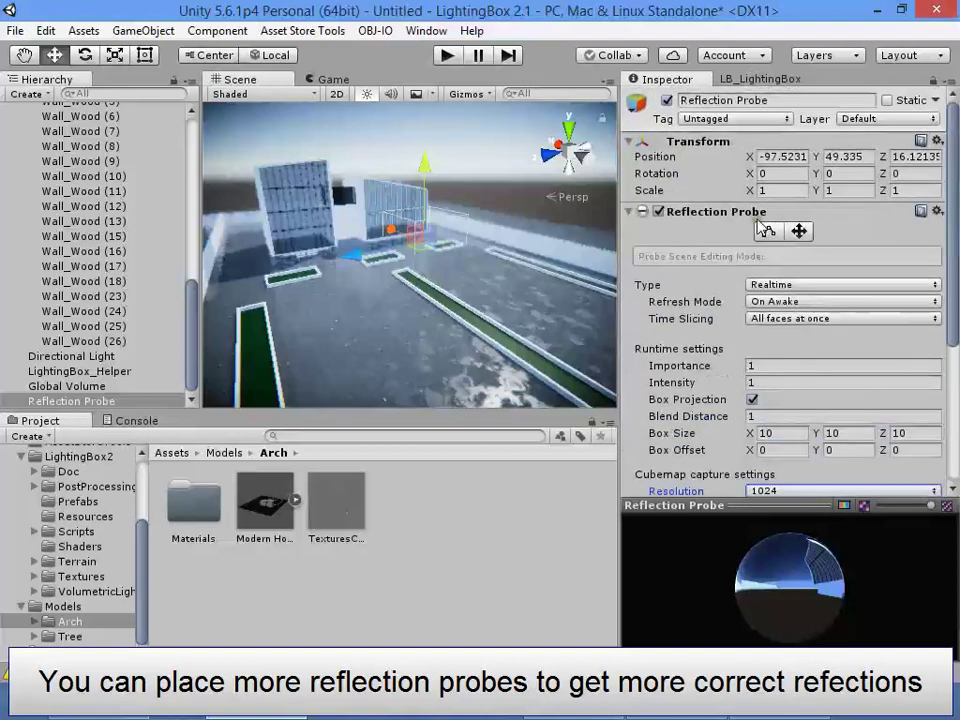
- Stretch the probe's box bounds along X and Z to cover the house footprint
click(767, 231)
mouse_move(452, 259)
mouse_down()
mouse_move(536, 290)
mouse_move(468, 322)
mouse_up()
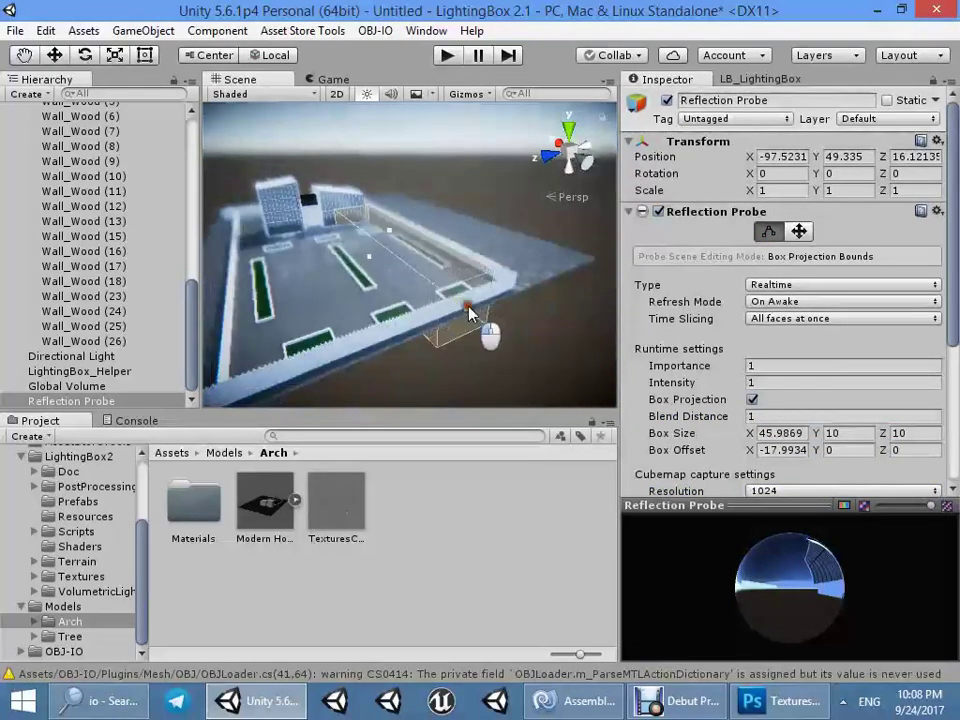
mouse_move(362, 262)
mouse_down()
mouse_move(250, 290)
mouse_move(330, 300)
mouse_move(312, 293)
mouse_up()
mouse_move(312, 293)
right_down()
mouse_move(516, 300)
mouse_move(343, 277)
right_up()
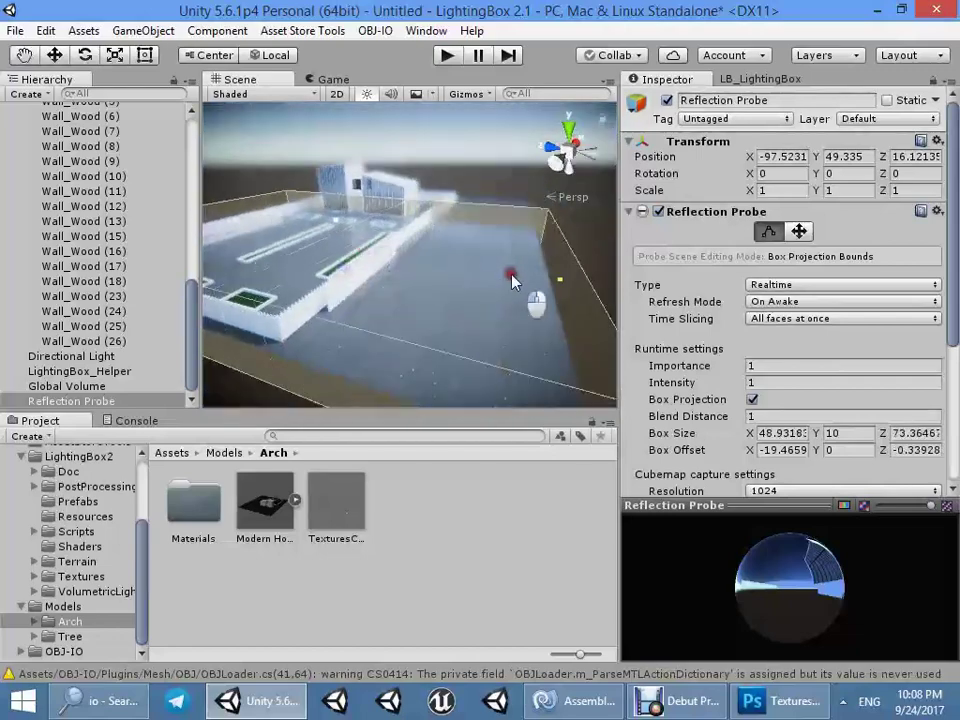
drag(362, 258, 489, 332)
mouse_move(489, 332)
right_down()
mouse_move(97, 283)
mouse_move(181, 301)
right_up()
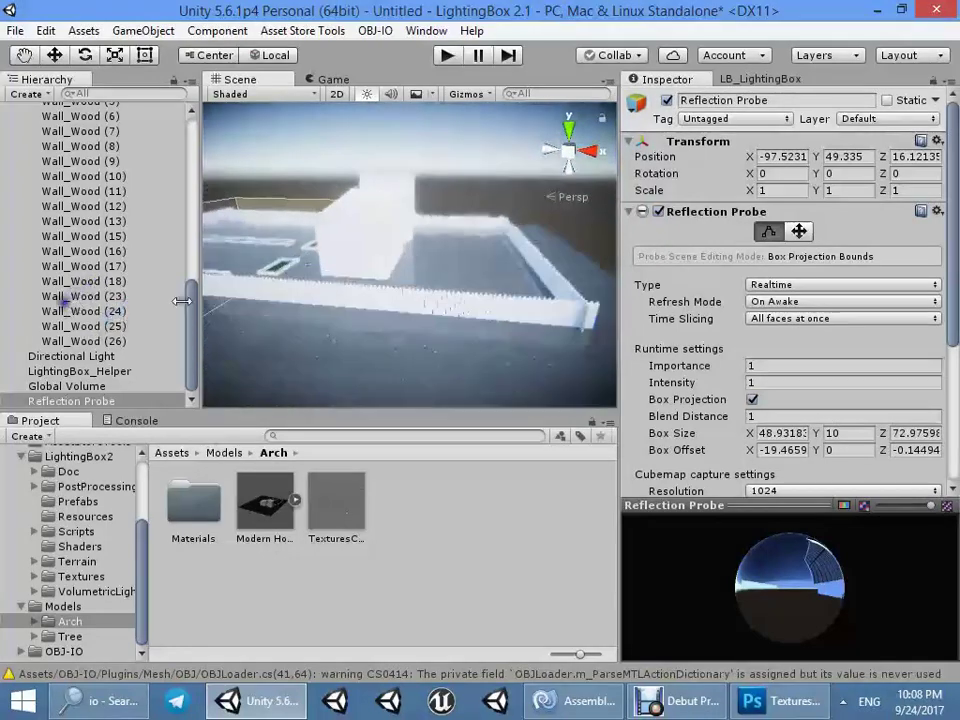
right_drag(427, 288, 356, 268)
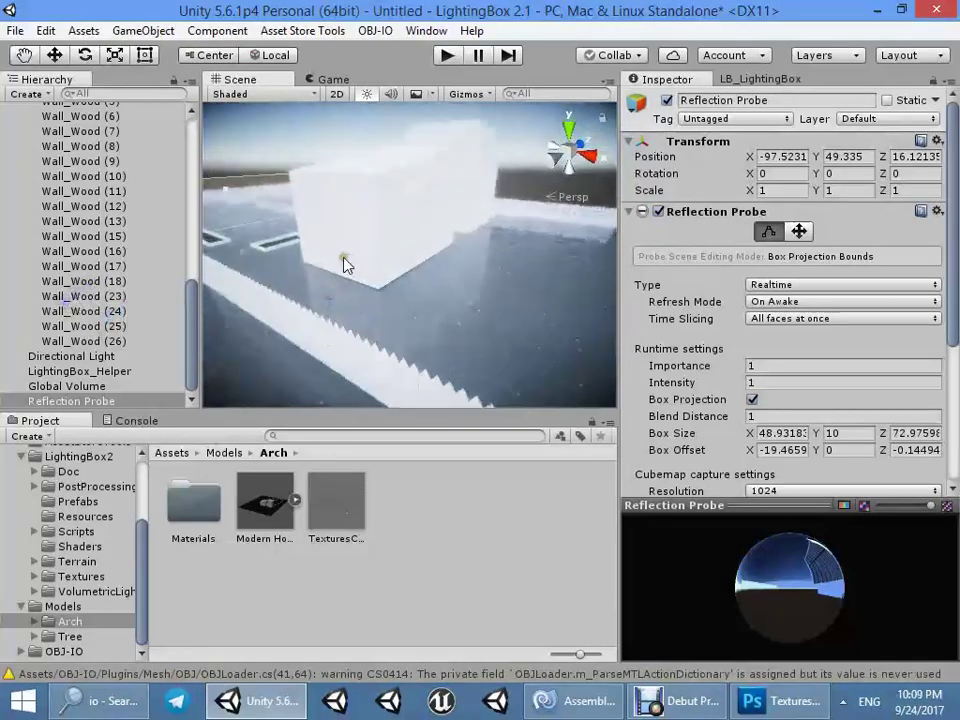
mouse_move(343, 261)
mouse_down()
mouse_move(490, 303)
mouse_move(484, 330)
mouse_up()
right_drag(484, 330, 463, 289)
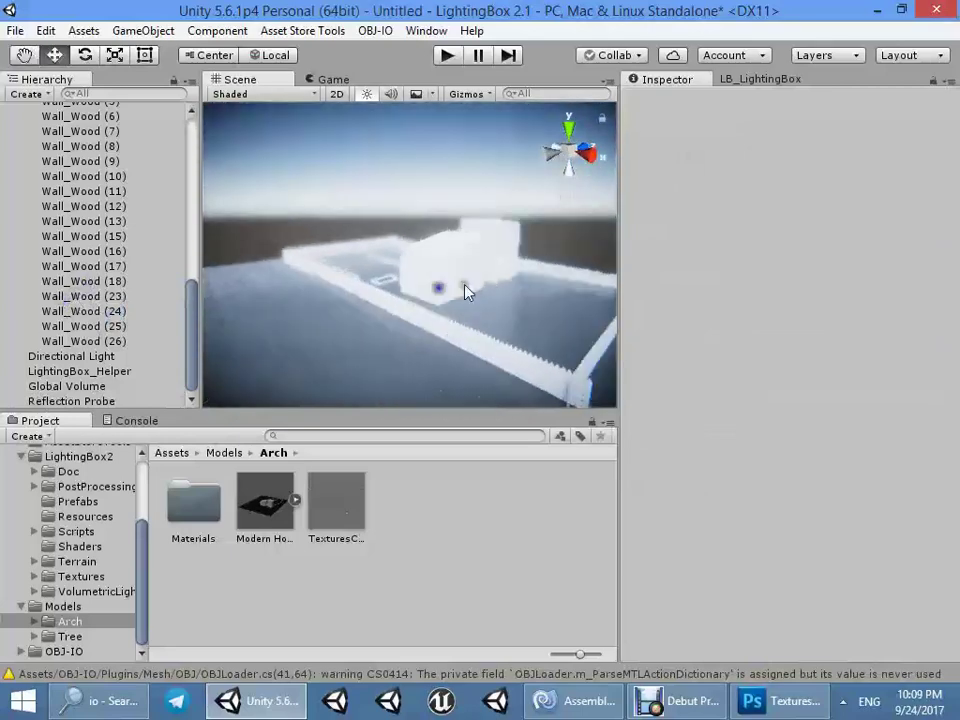
- Raise the probe bounds to the house's height, about 89.6 × 21.6 × 73 overall
click(768, 231)
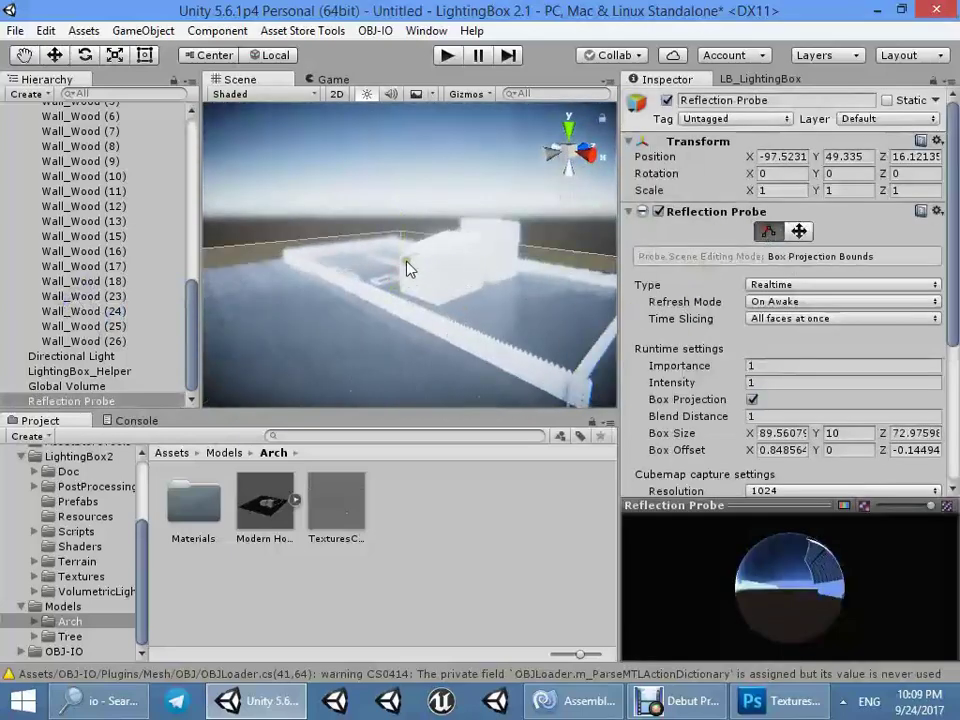
drag(408, 267, 435, 200)
mouse_move(403, 300)
right_down()
mouse_move(253, 326)
mouse_move(516, 276)
right_up()
drag(516, 276, 503, 258)
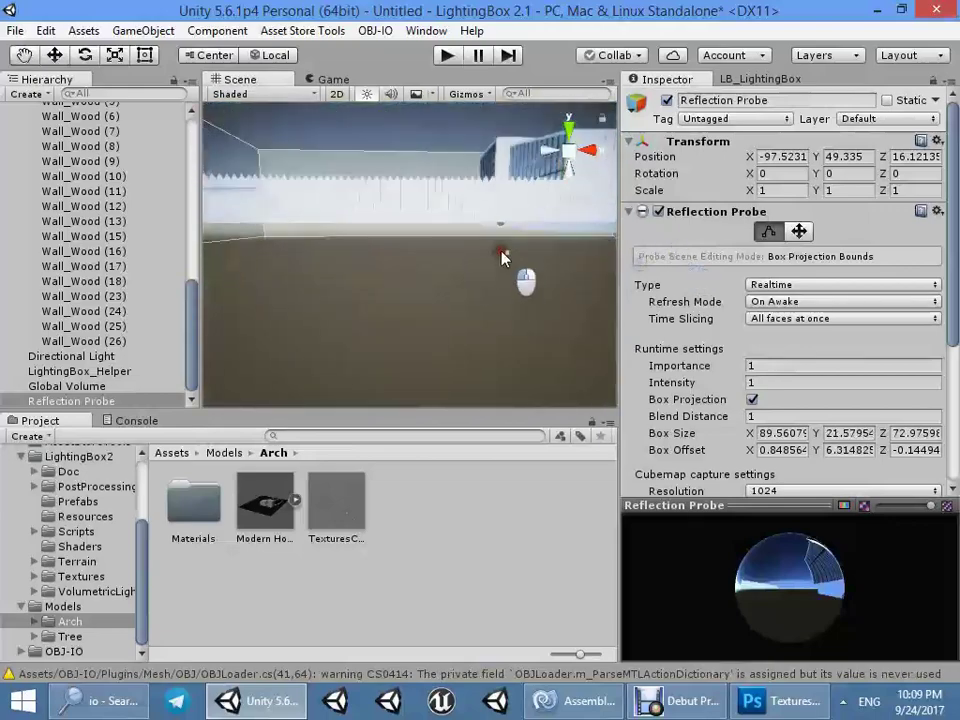
click(416, 240)
mouse_move(416, 240)
right_down()
mouse_move(913, 330)
mouse_move(5, 220)
right_up()
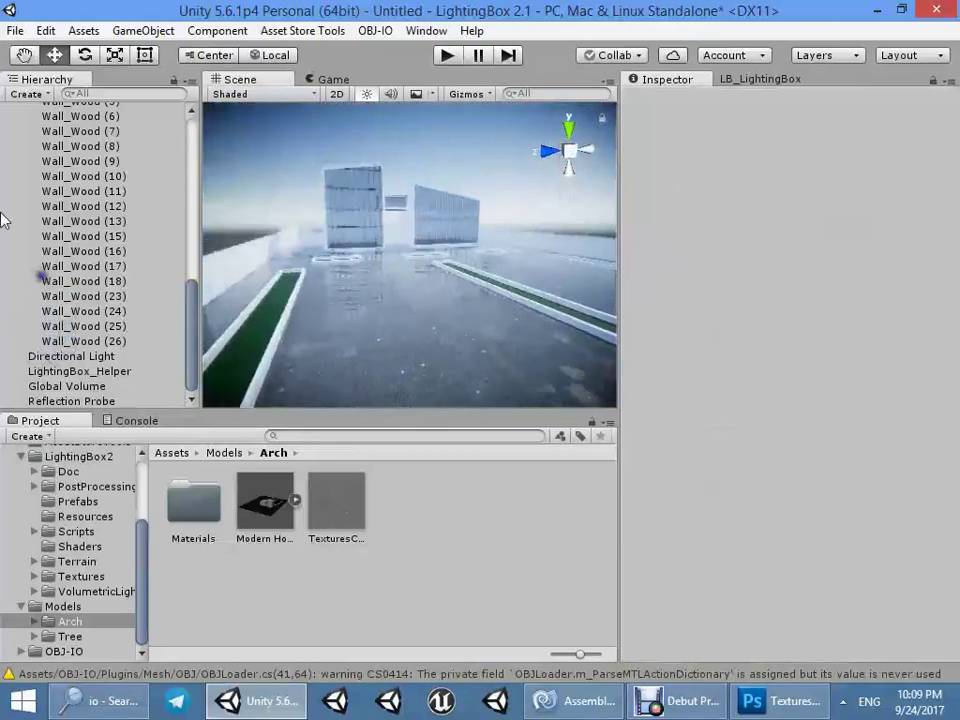
- Save the scene as Arch_1.unity inside a newly created Assets/Models/Scene folder
key(ctrl+s)
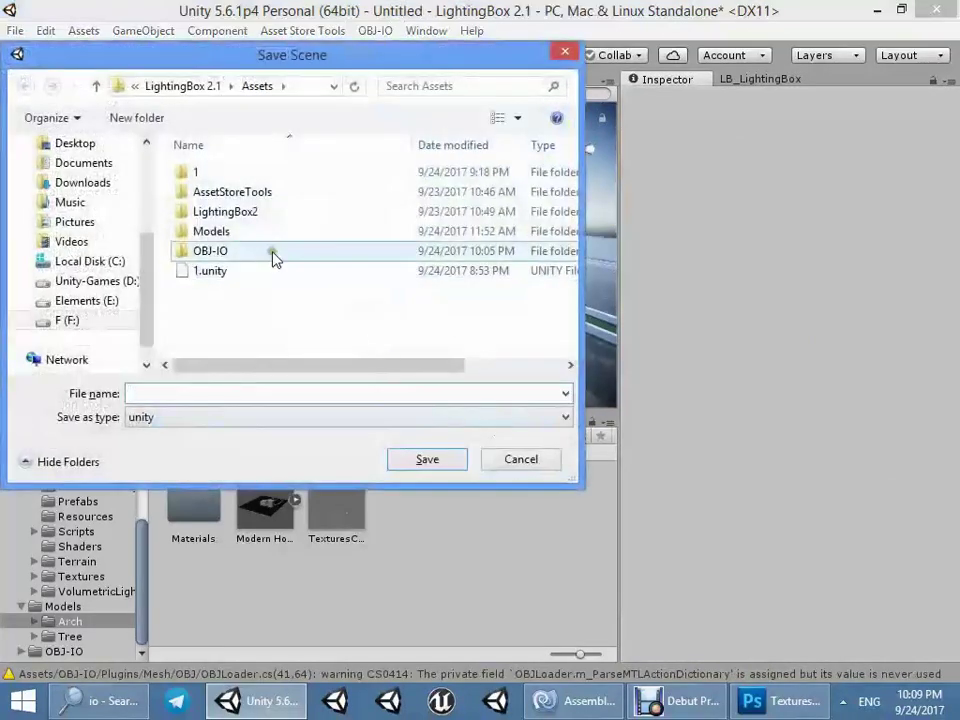
double_click(230, 211)
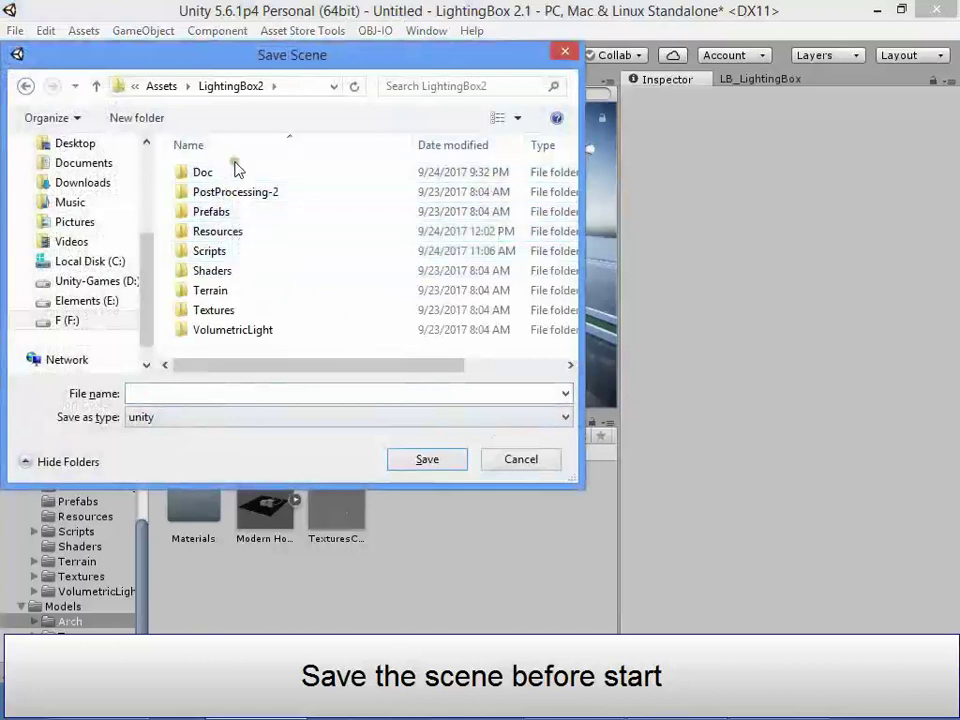
click(166, 88)
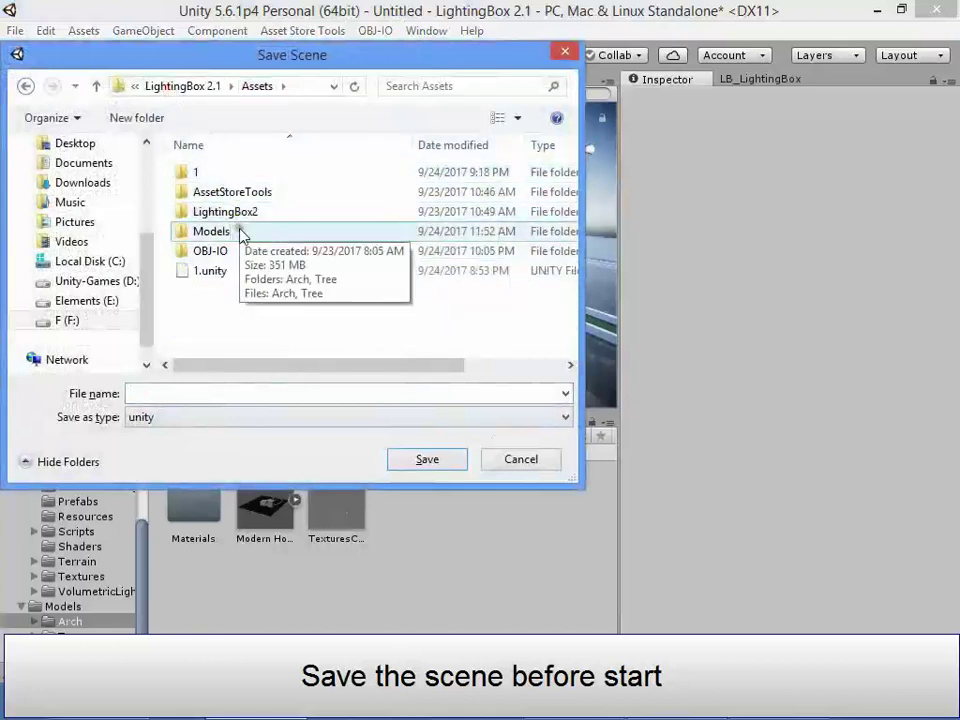
double_click(239, 233)
click(150, 119)
text(Scene)
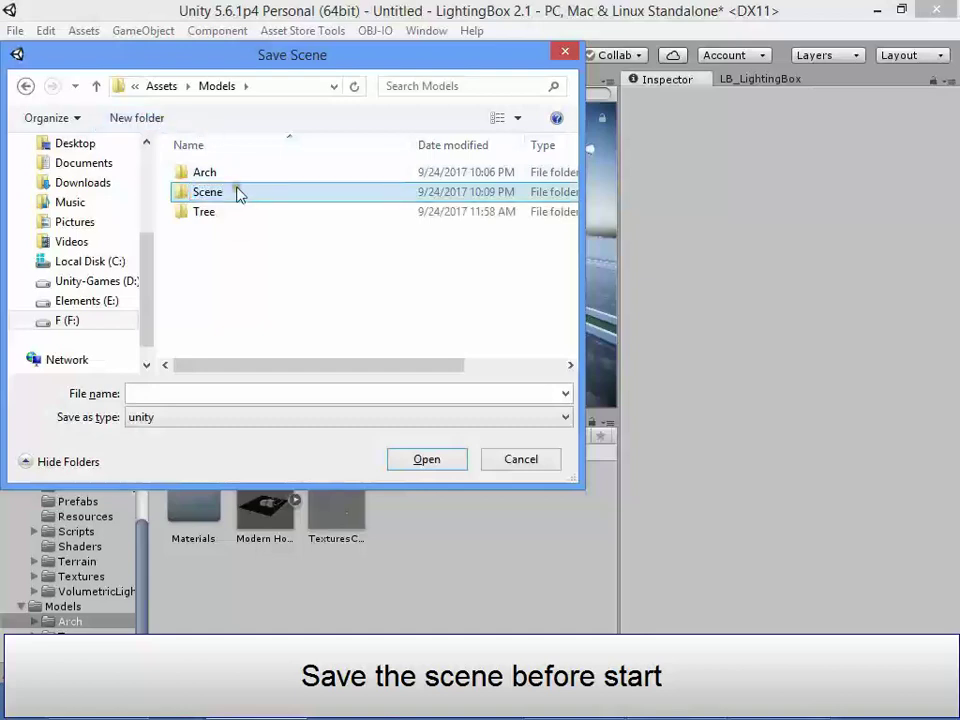
double_click(246, 192)
click(228, 390)
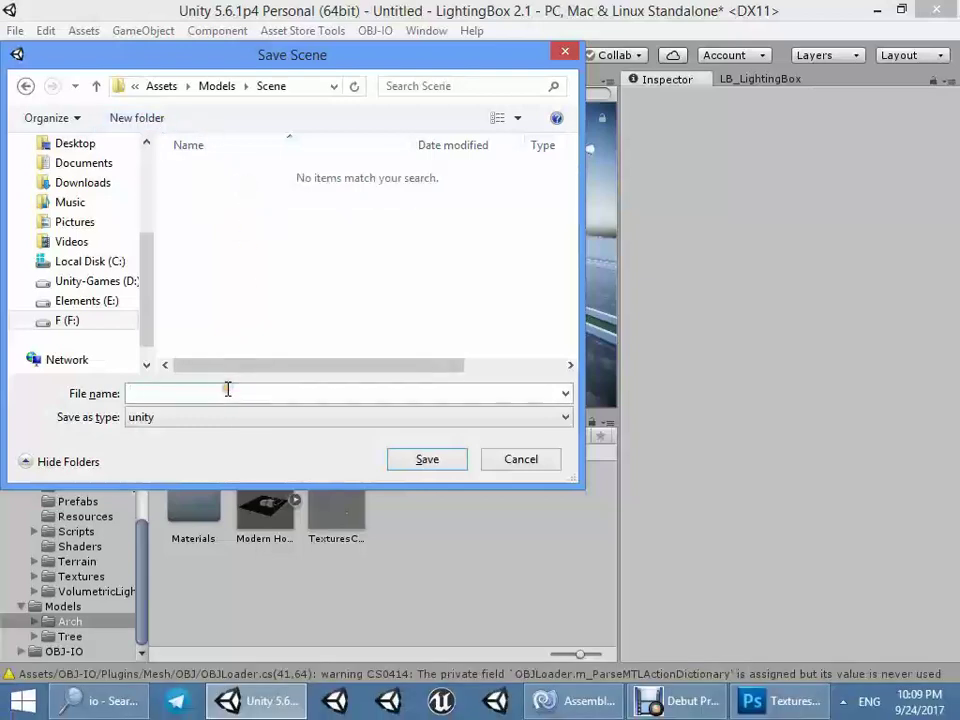
text(Arch_1)
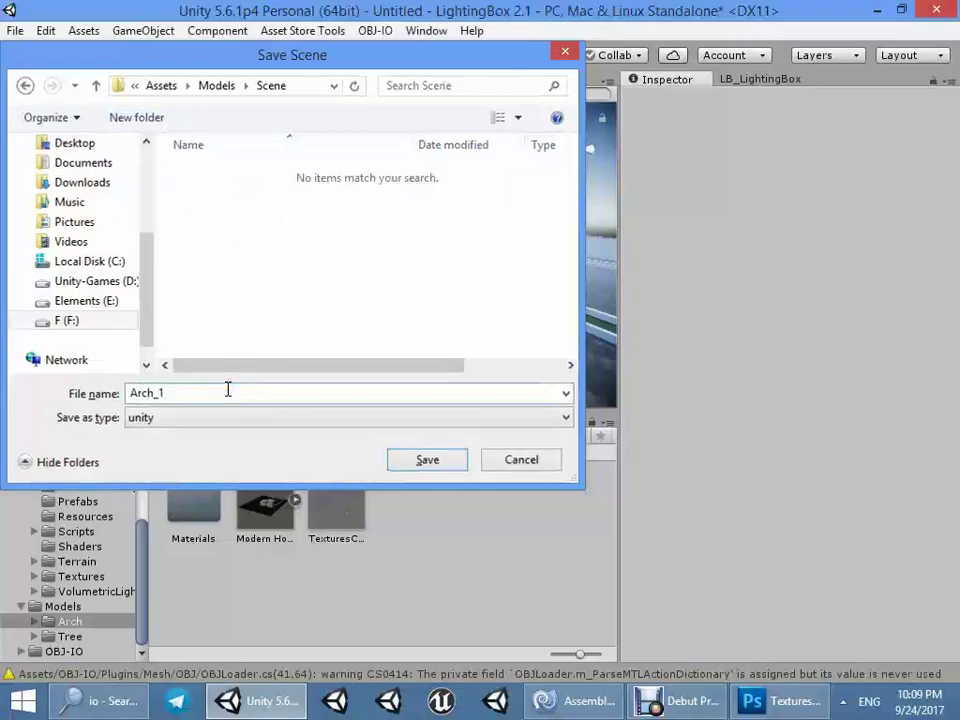
key(Return)
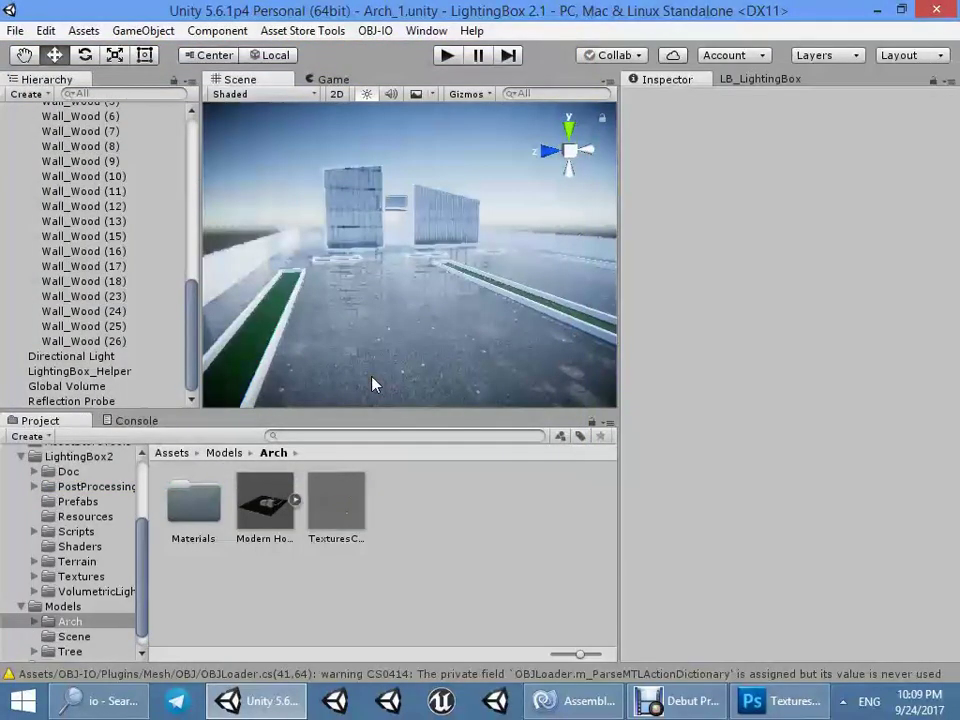
- In LightingBox Part 1, save a new lighting profile as Lighting_Profile_Arch_1 in a new Models/Profiles folder
mouse_move(372, 392)
right_down()
mouse_move(286, 366)
mouse_move(471, 321)
right_up()
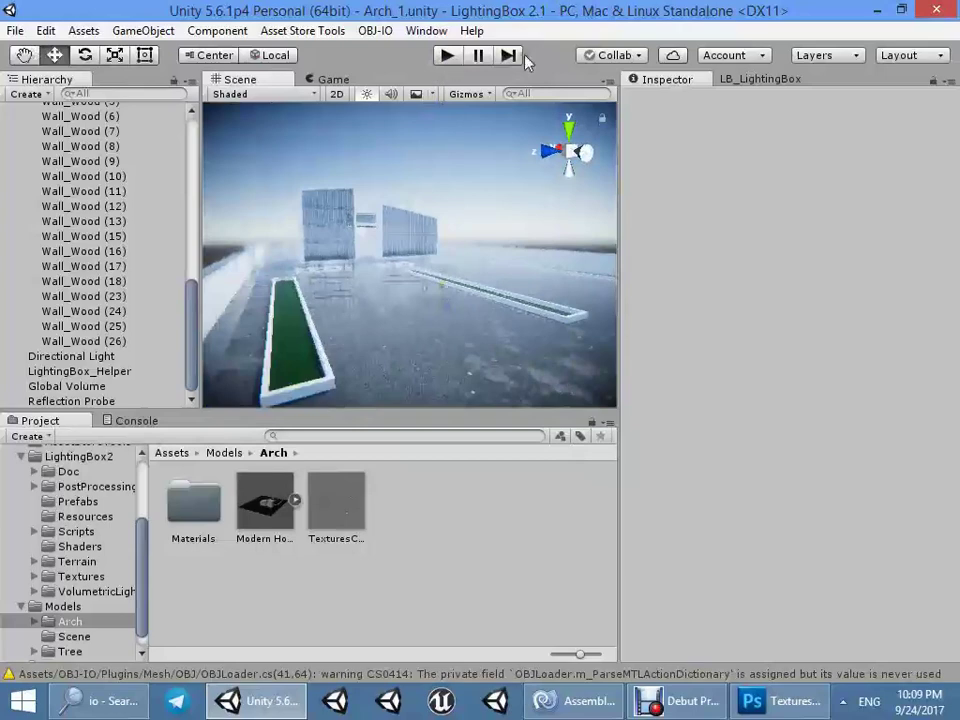
click(426, 31)
click(760, 79)
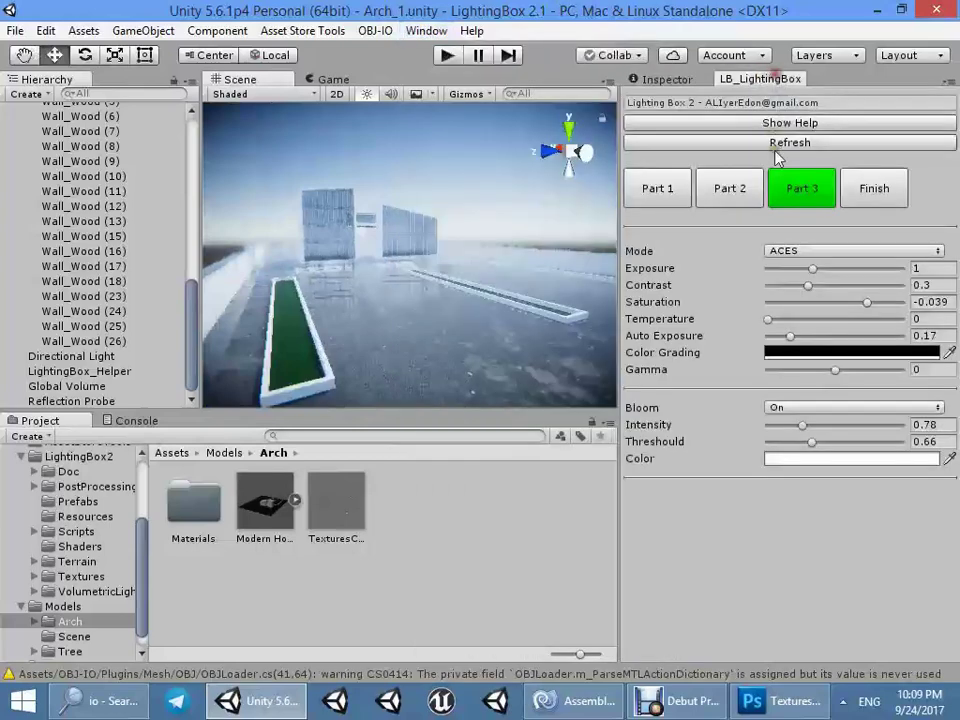
click(728, 189)
click(656, 189)
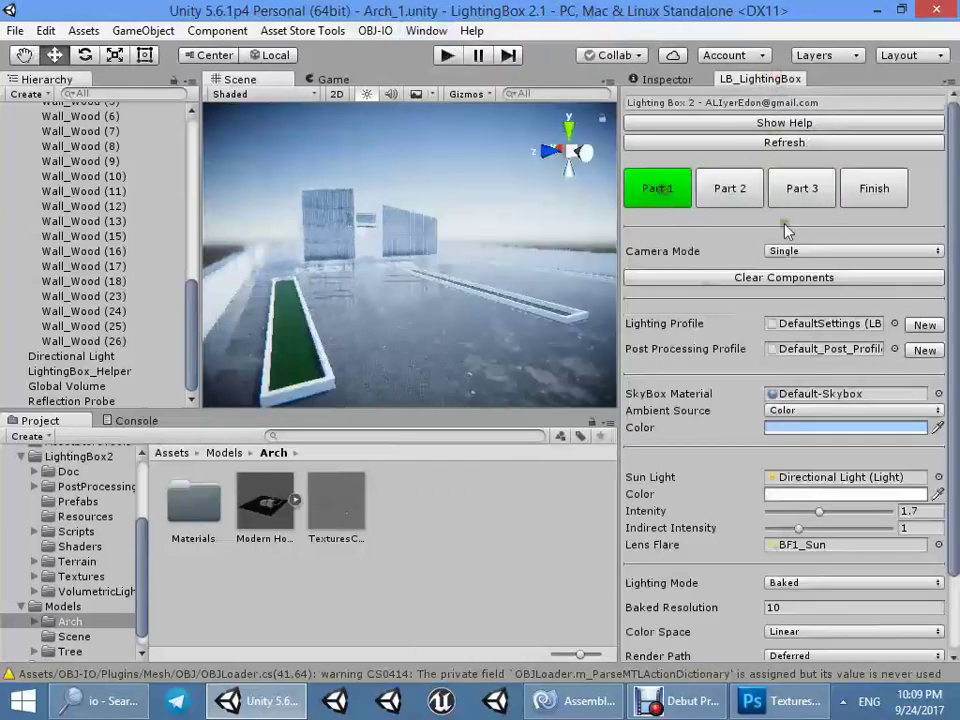
click(917, 328)
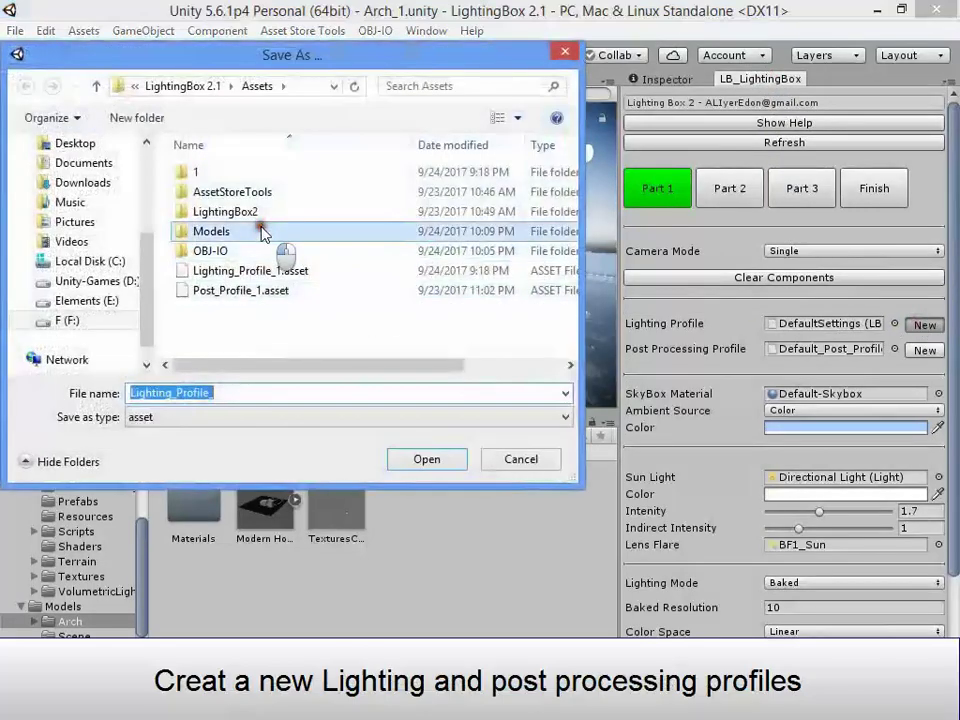
double_click(262, 233)
click(135, 119)
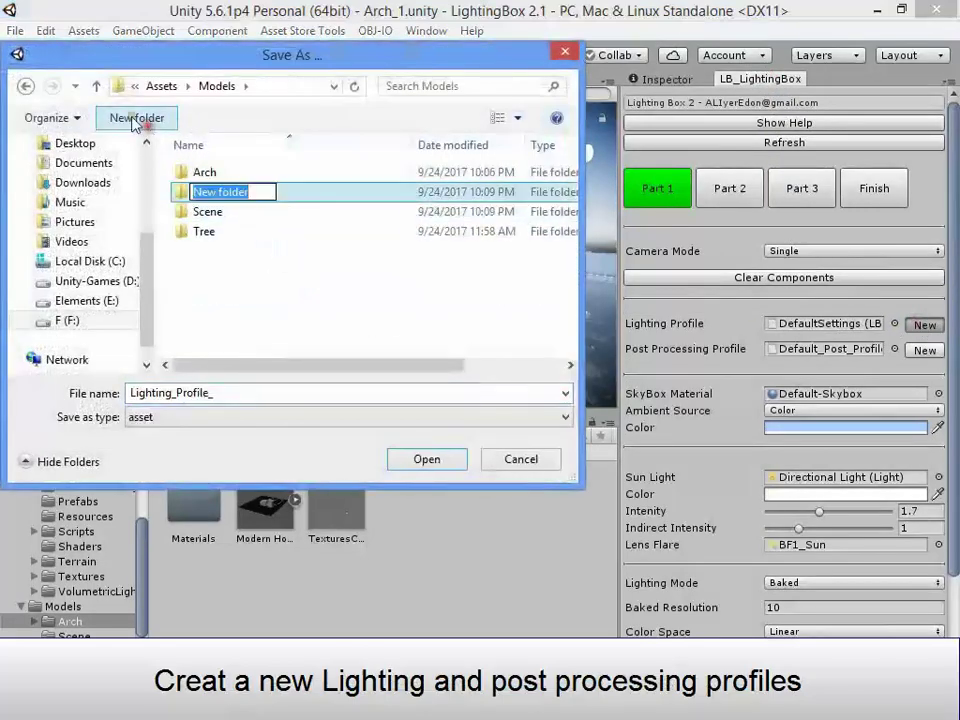
key(Return)
key(Return)
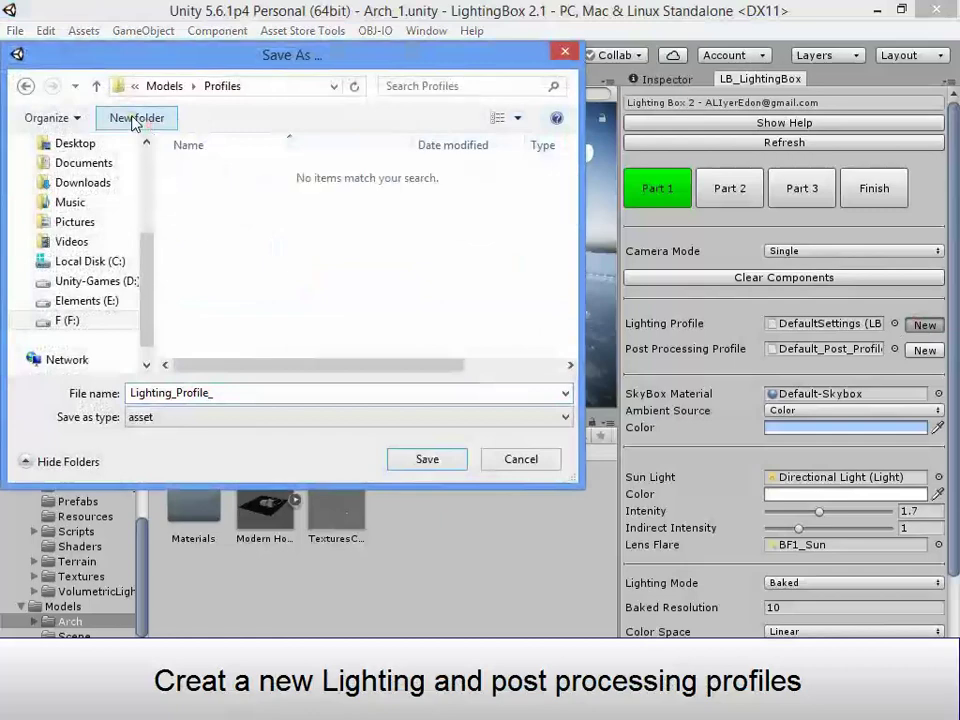
click(265, 391)
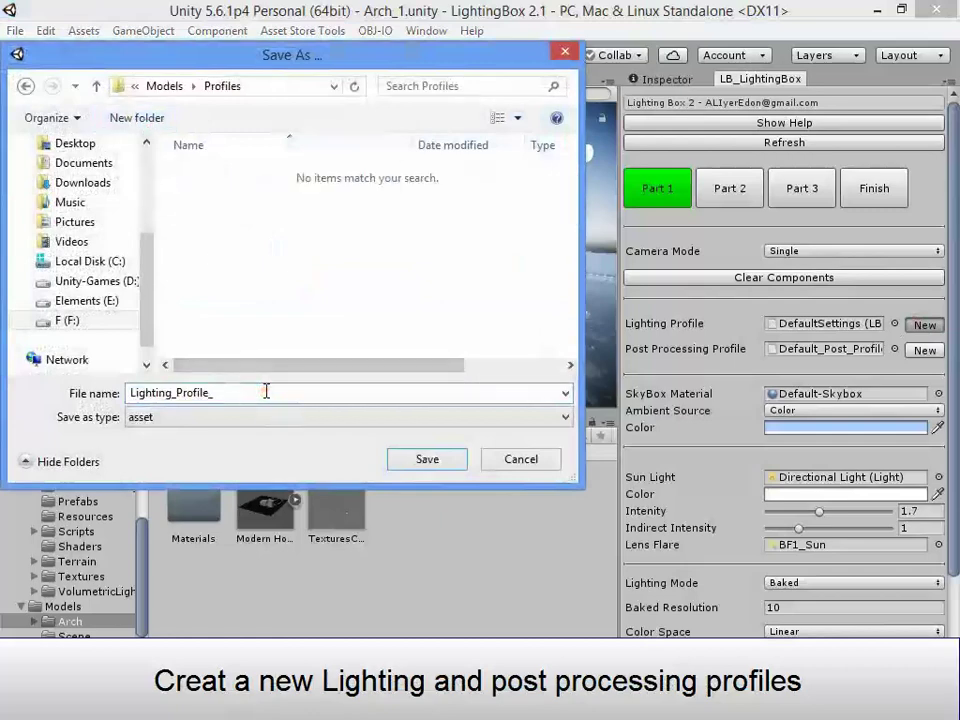
text(Arch_)
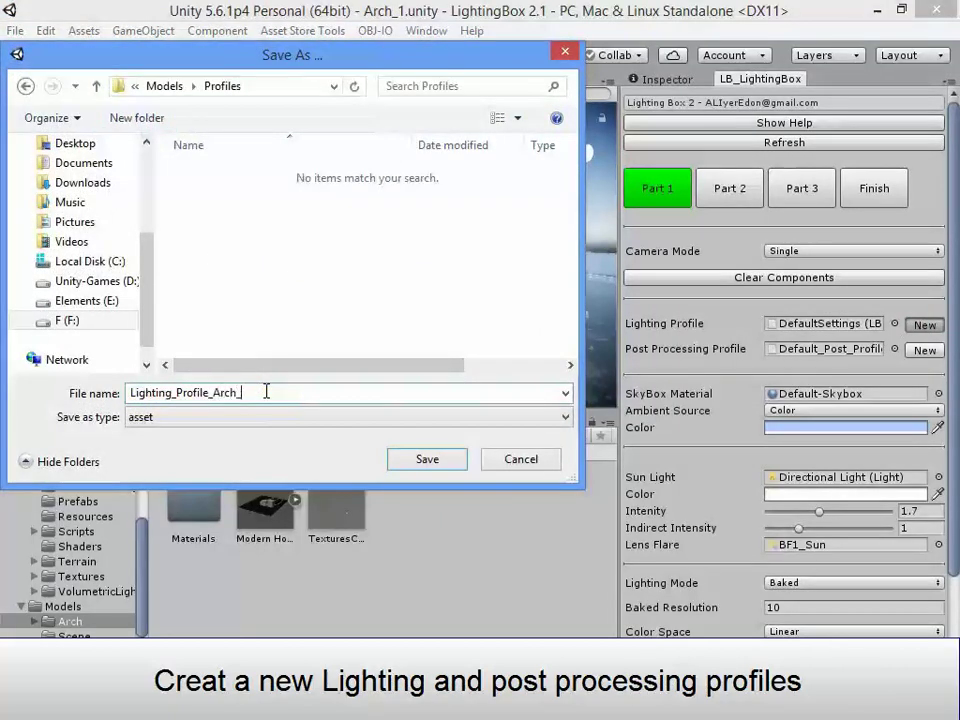
text(1)
click(418, 462)
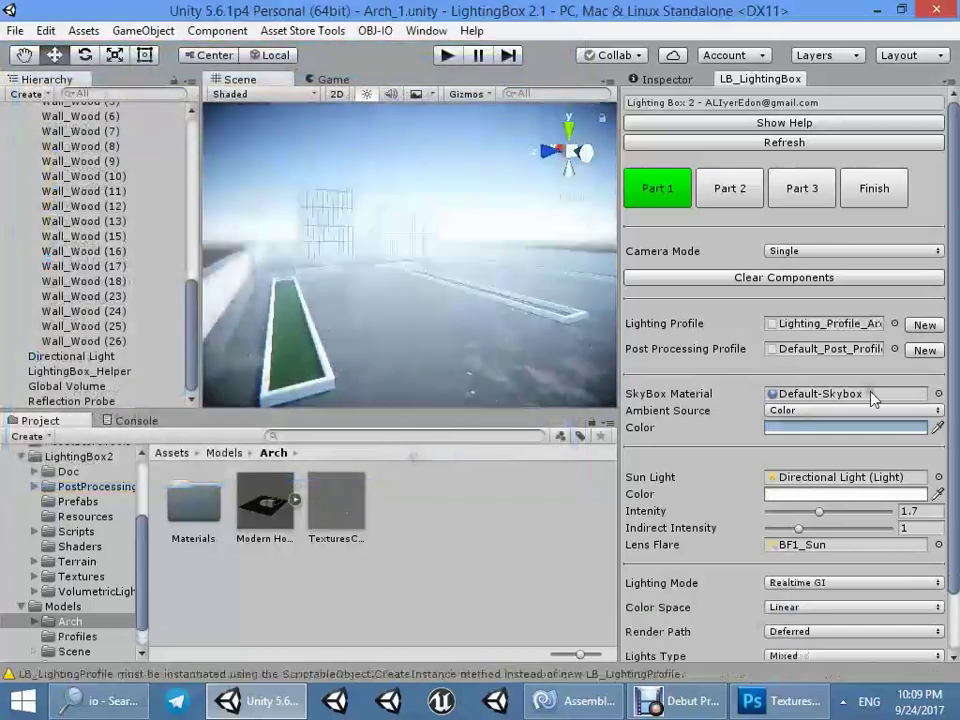
- Save a new post-processing profile as Post_Profile_Arch_1 in Models/Profiles
click(921, 352)
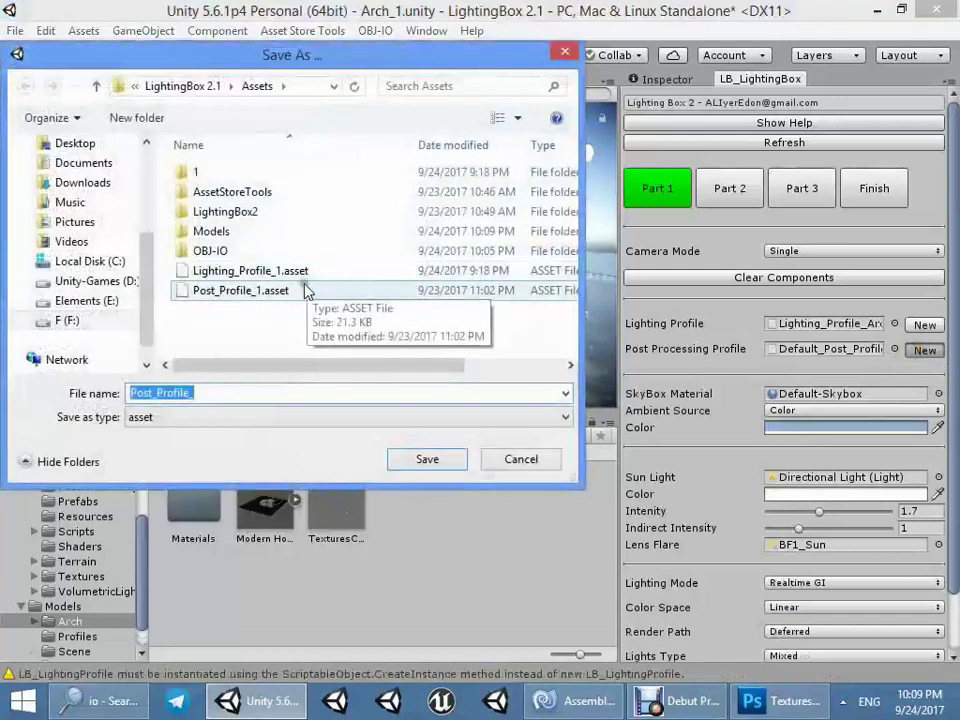
double_click(265, 231)
double_click(246, 174)
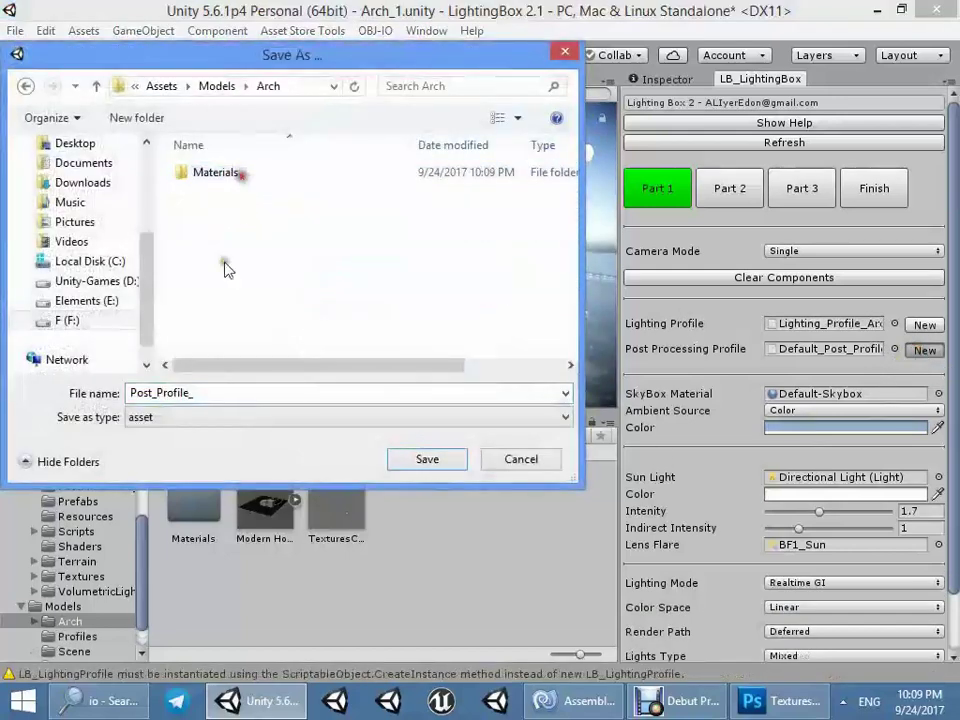
double_click(240, 391)
click(165, 86)
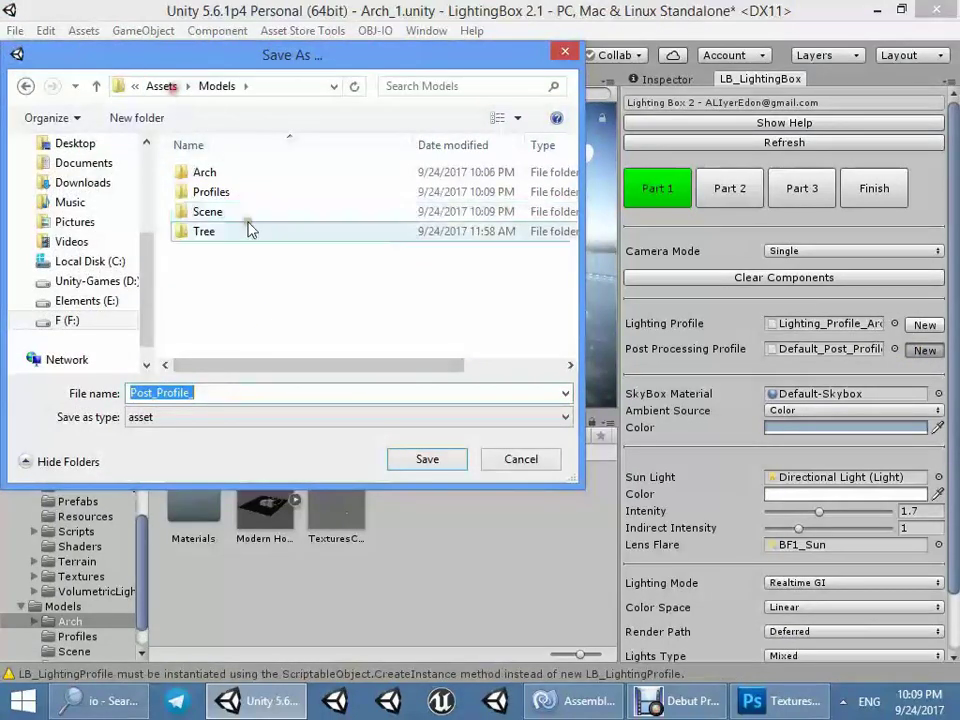
double_click(233, 193)
text(Arch_1)
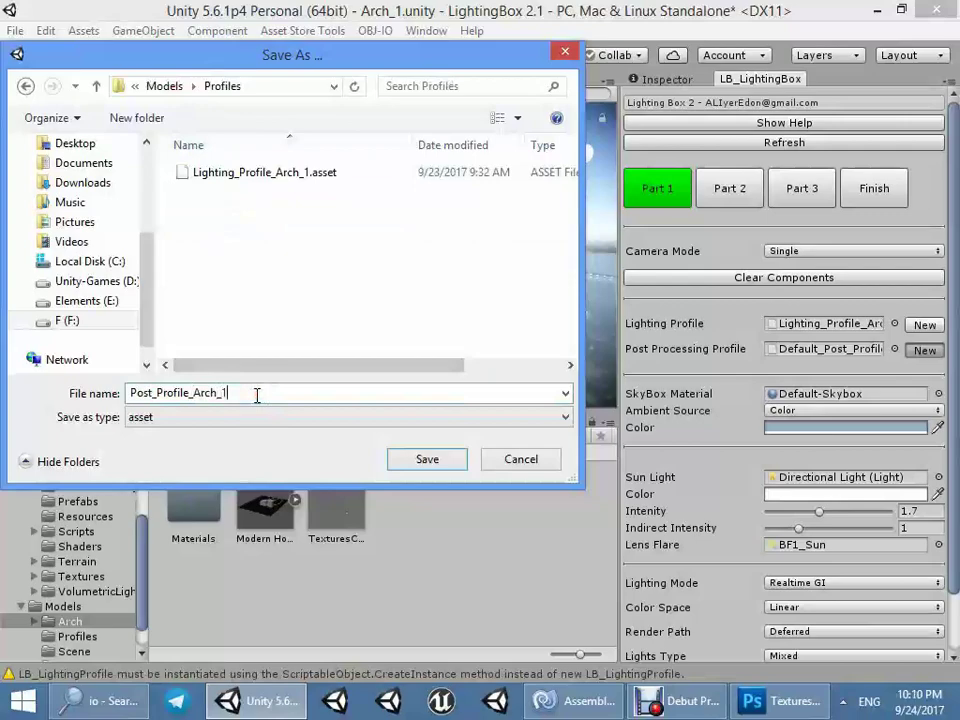
key(Return)
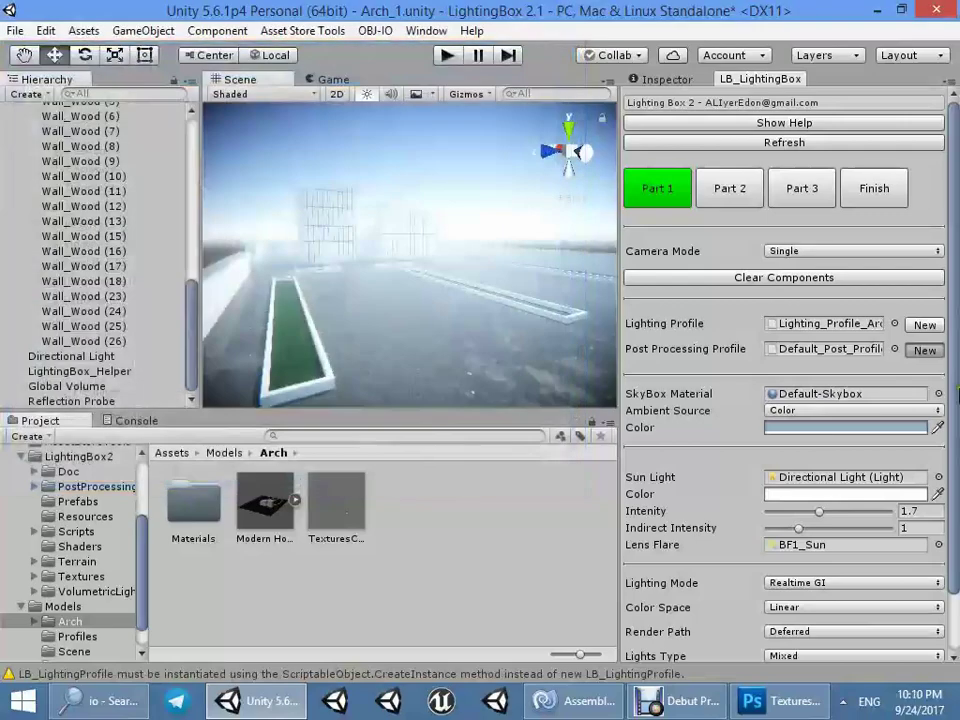
right_drag(437, 423, 100, 358)
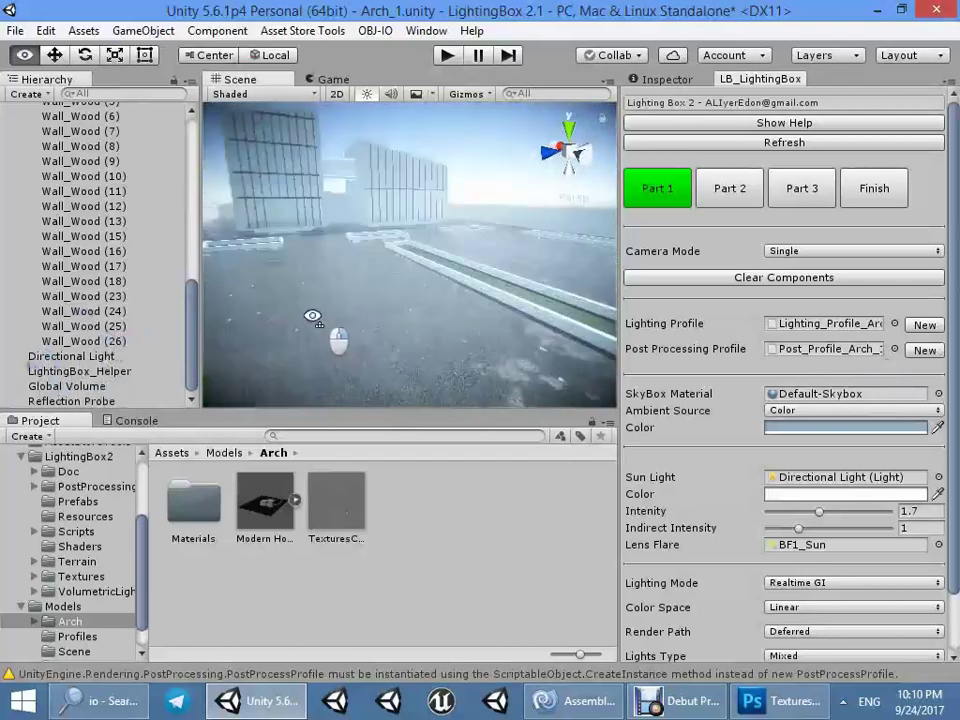
right_drag(103, 360, 326, 296)
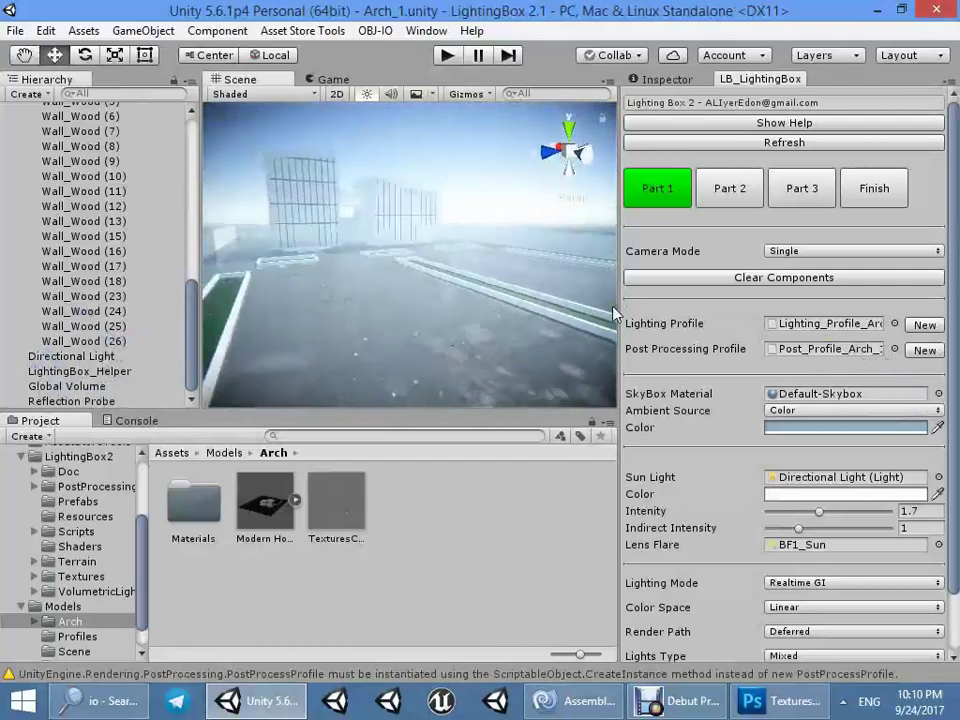
- Locate the two profile assets and try the camera modes, leaving LightingBox camera mode at Single
click(567, 306)
drag(614, 303, 565, 295)
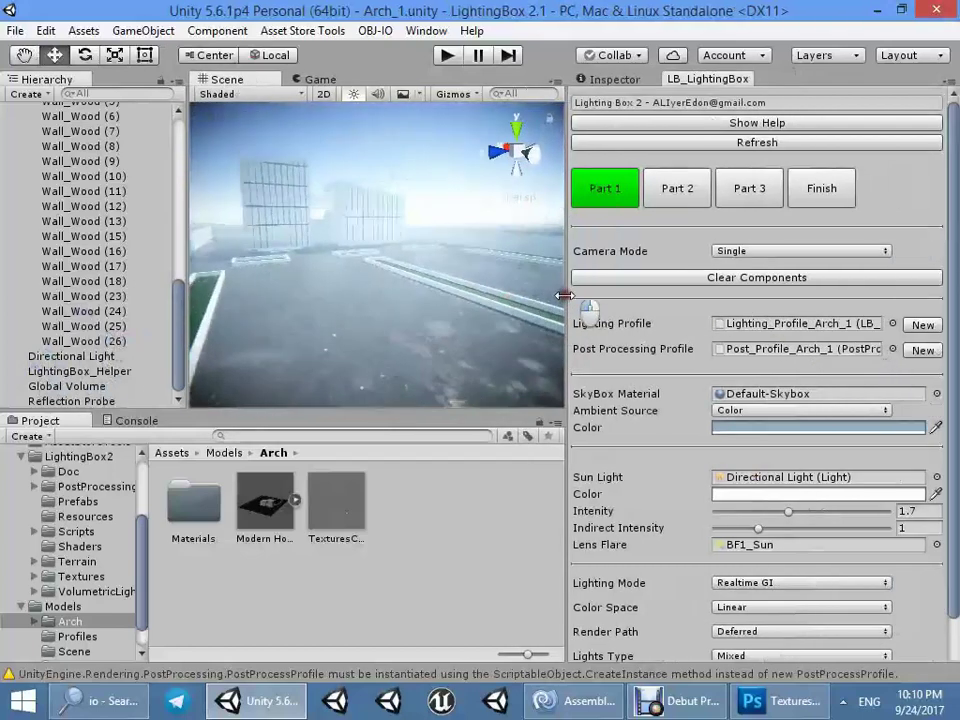
click(853, 324)
click(849, 346)
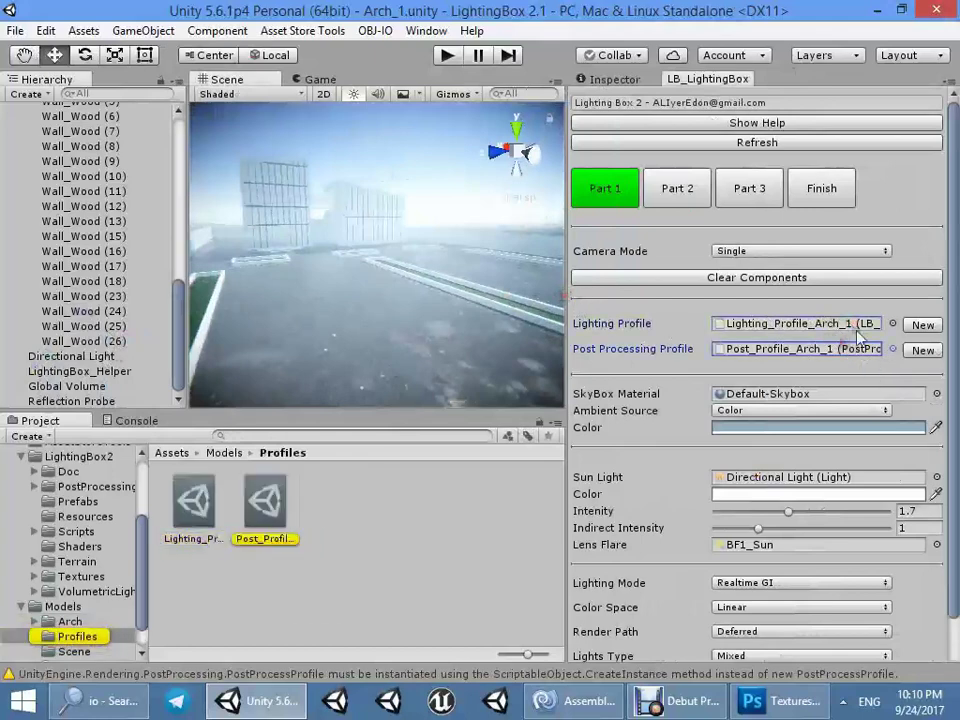
drag(562, 281, 630, 274)
click(818, 252)
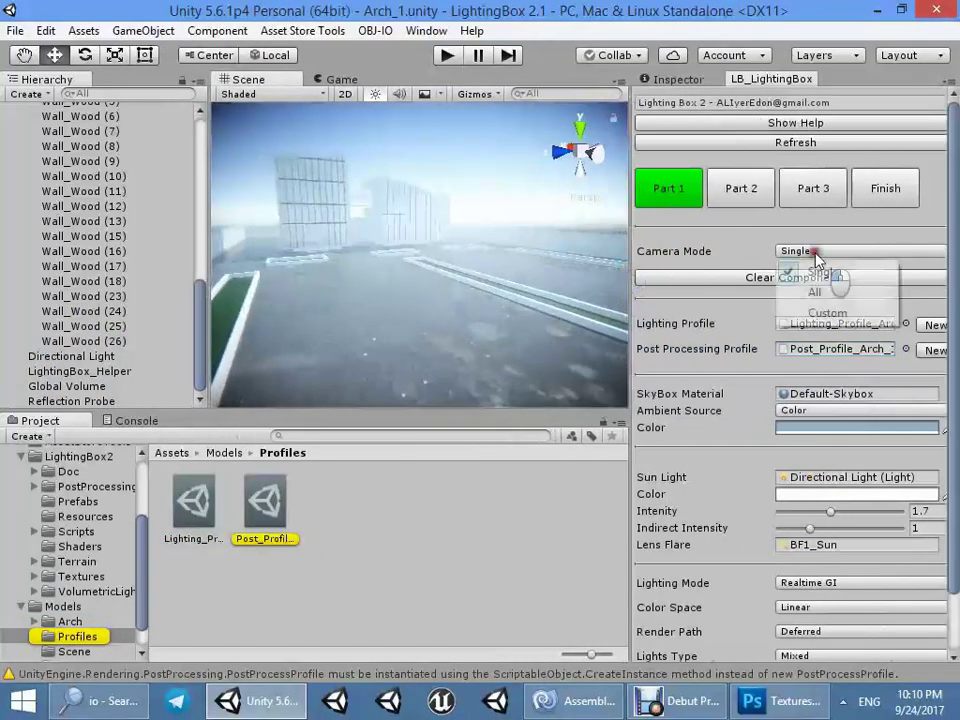
click(812, 313)
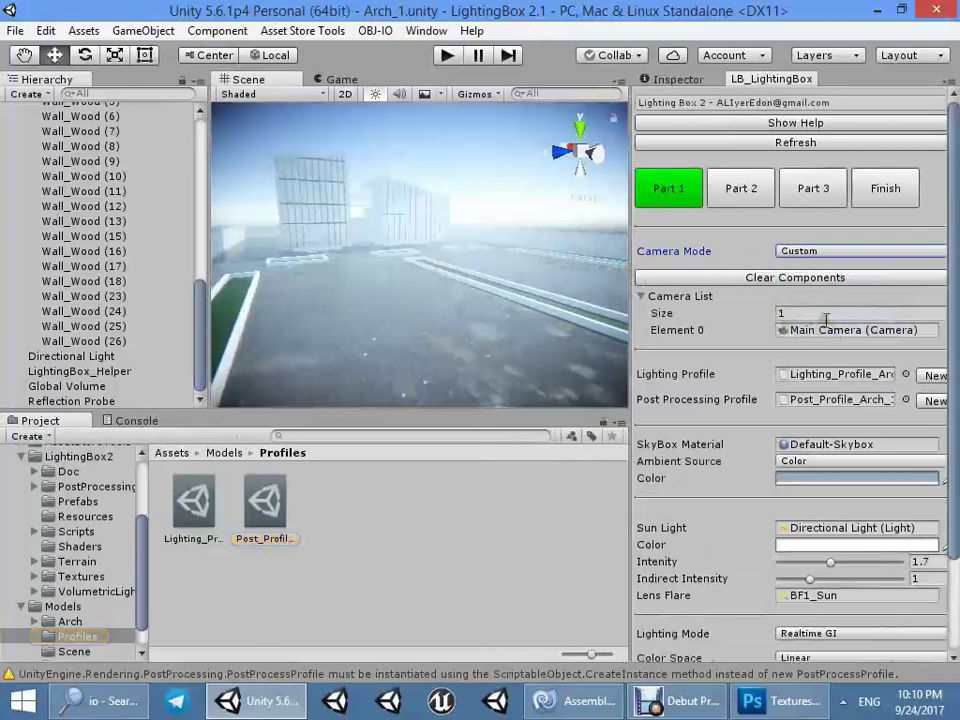
click(818, 251)
click(812, 292)
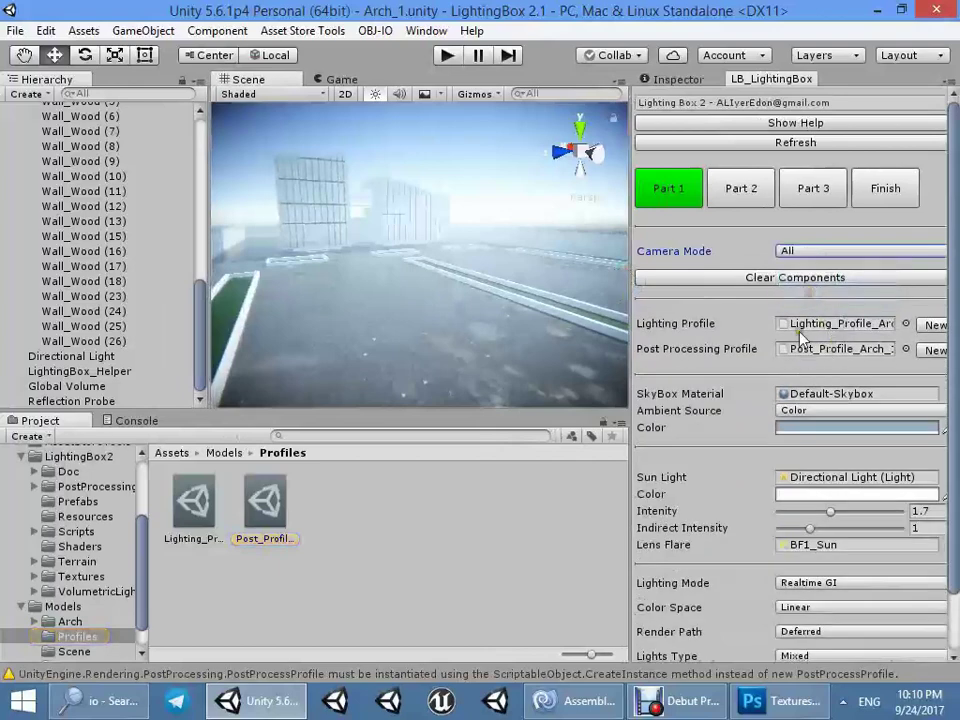
click(820, 251)
click(815, 270)
alt+drag(424, 328, 368, 277)
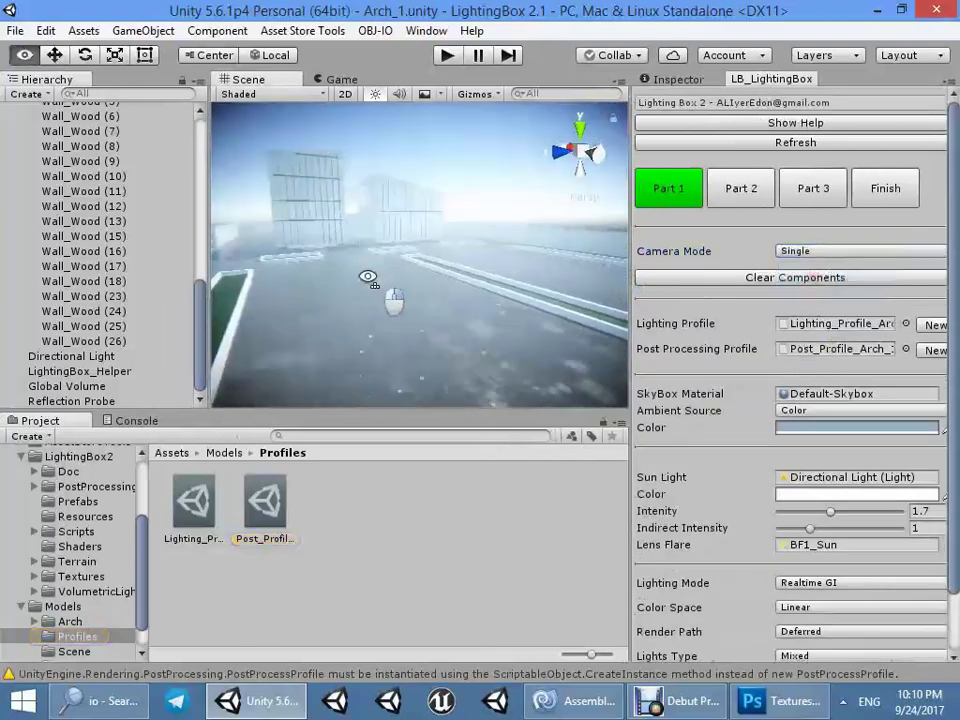
scroll(152, 214, up, 10)
- Collapse the Modern House E hierarchy and select the Main Camera
click(28, 145)
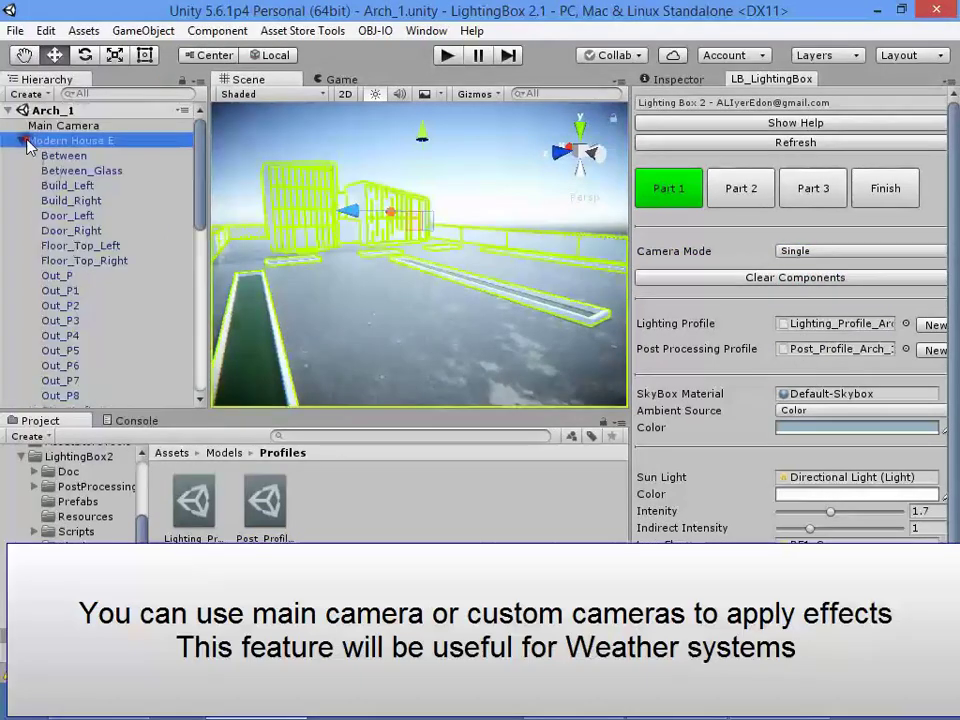
click(22, 140)
click(60, 125)
alt+drag(441, 291, 487, 305)
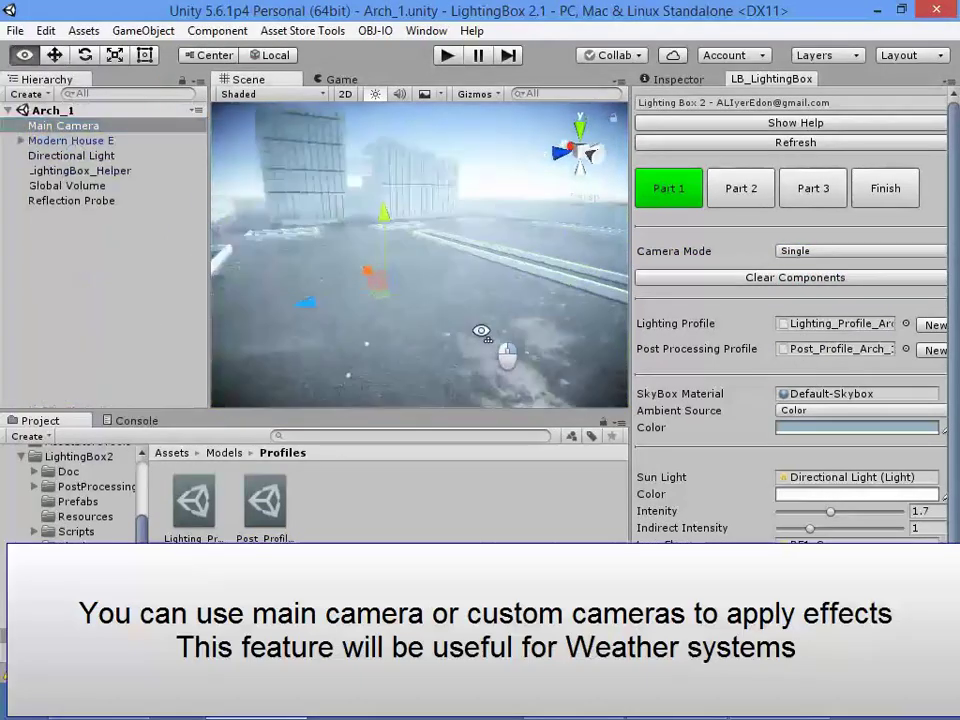
scroll(938, 375, down, 3)
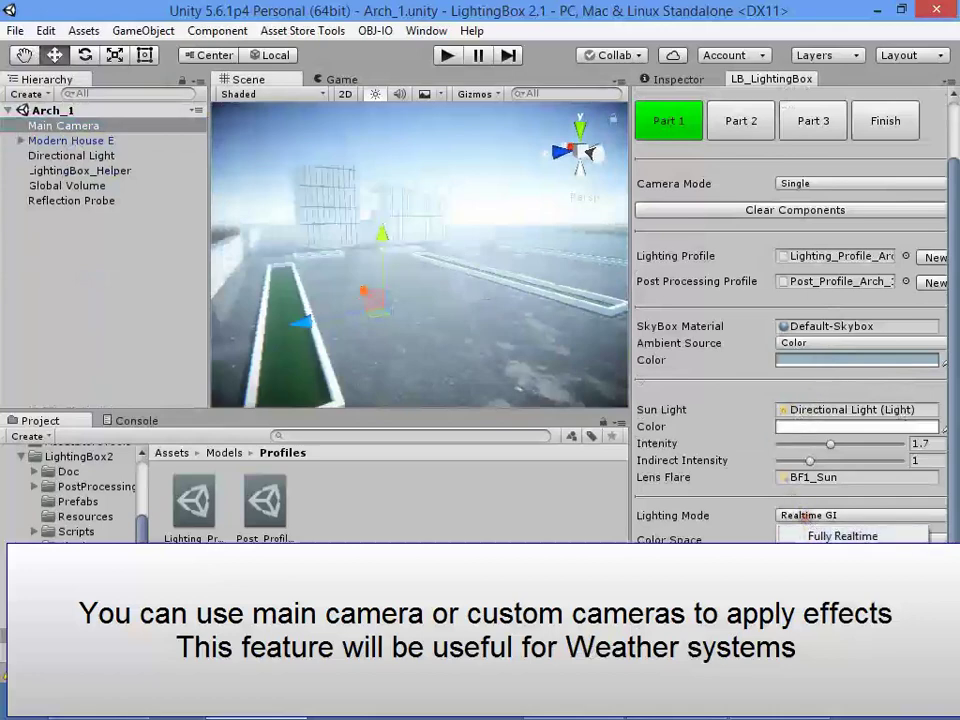
- Set lighting mode to Baked with baked resolution 10, keeping lights type Mixed
click(830, 660)
click(793, 537)
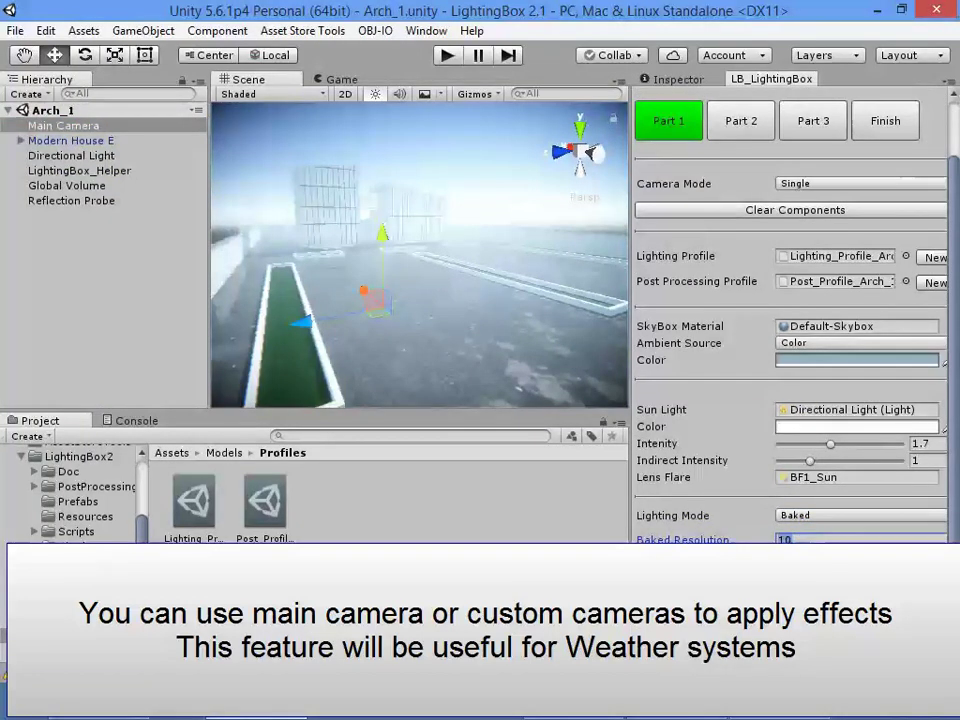
click(815, 612)
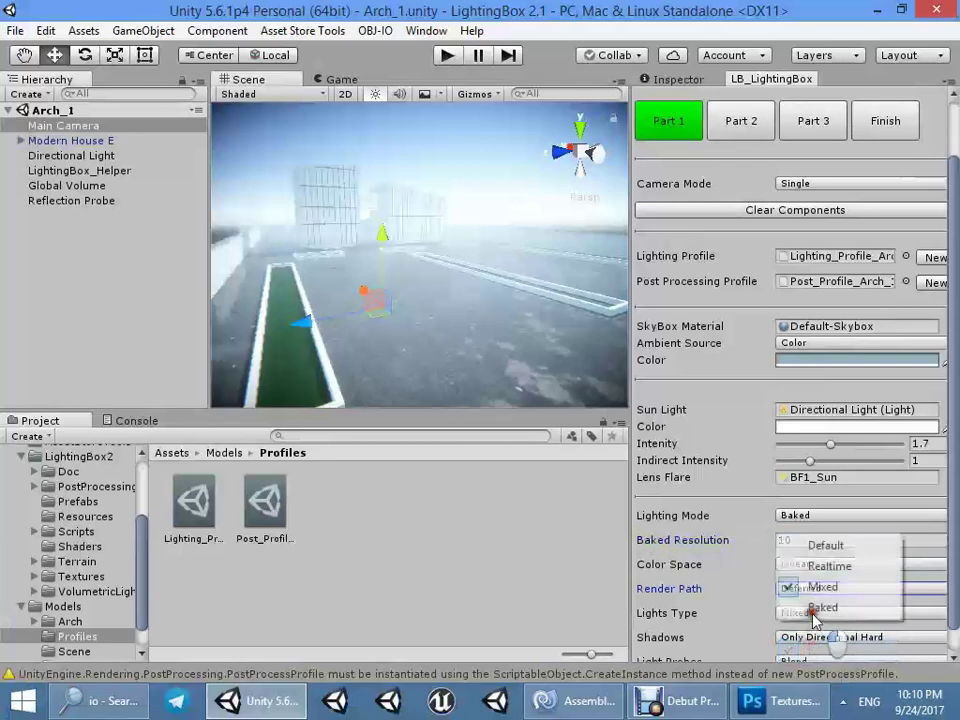
click(813, 590)
click(810, 613)
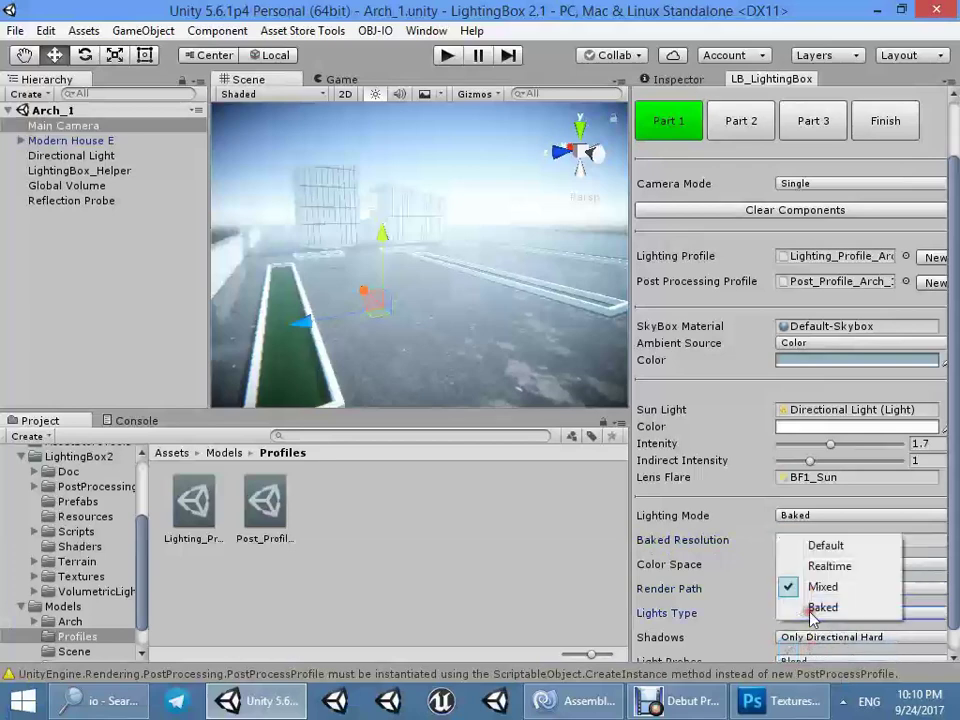
click(804, 585)
- Set shadows to Only Directional Soft
scroll(808, 640, down, 1)
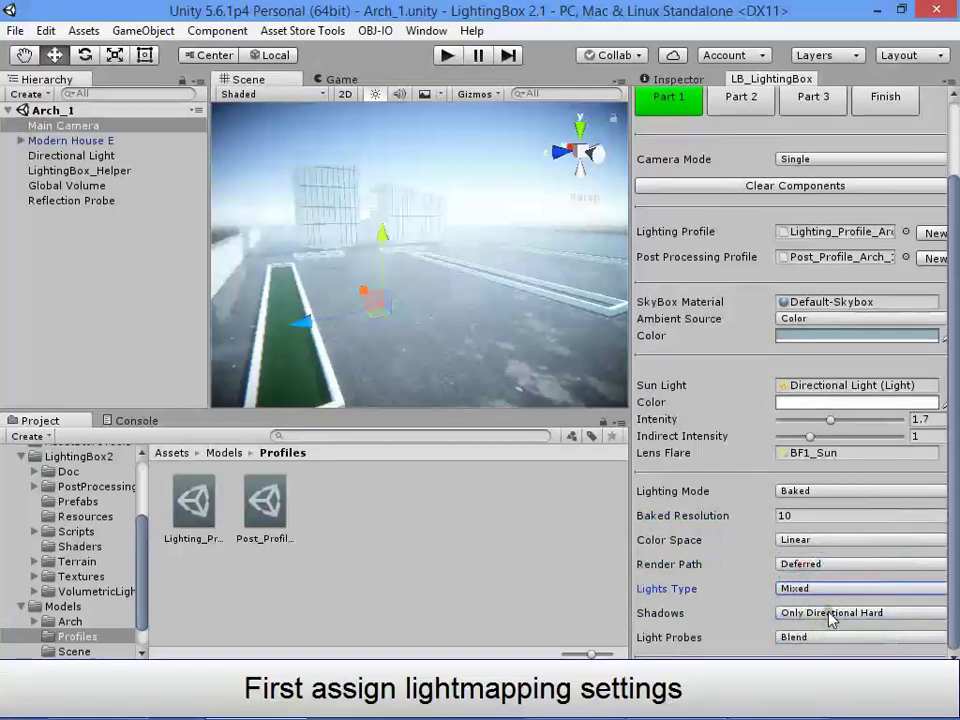
click(830, 616)
click(821, 527)
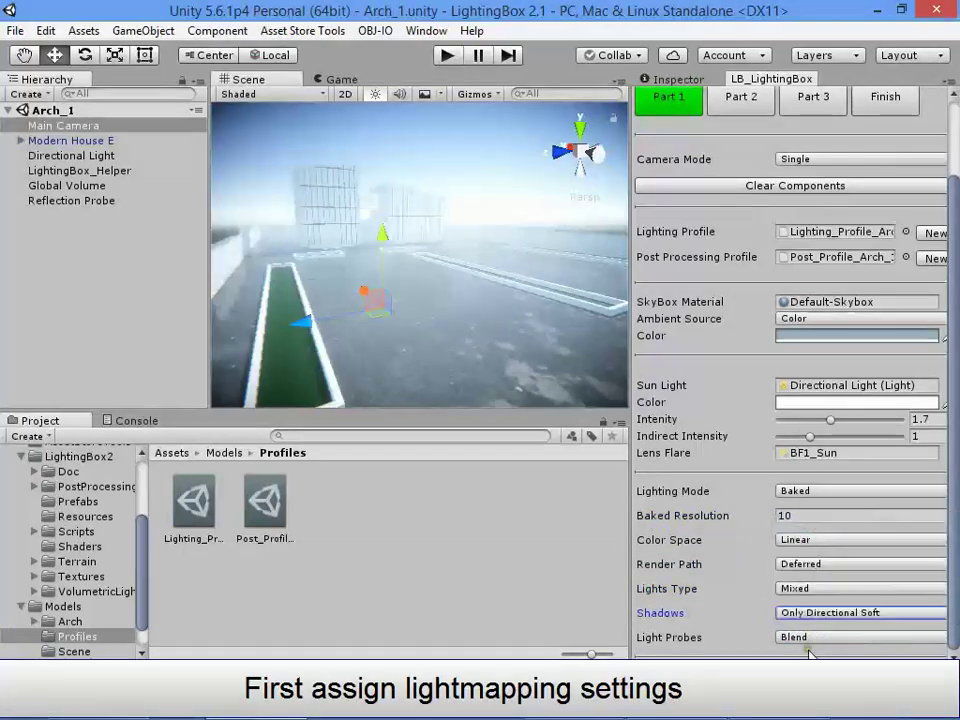
scroll(840, 600, up, 3)
scroll(835, 535, down, 3)
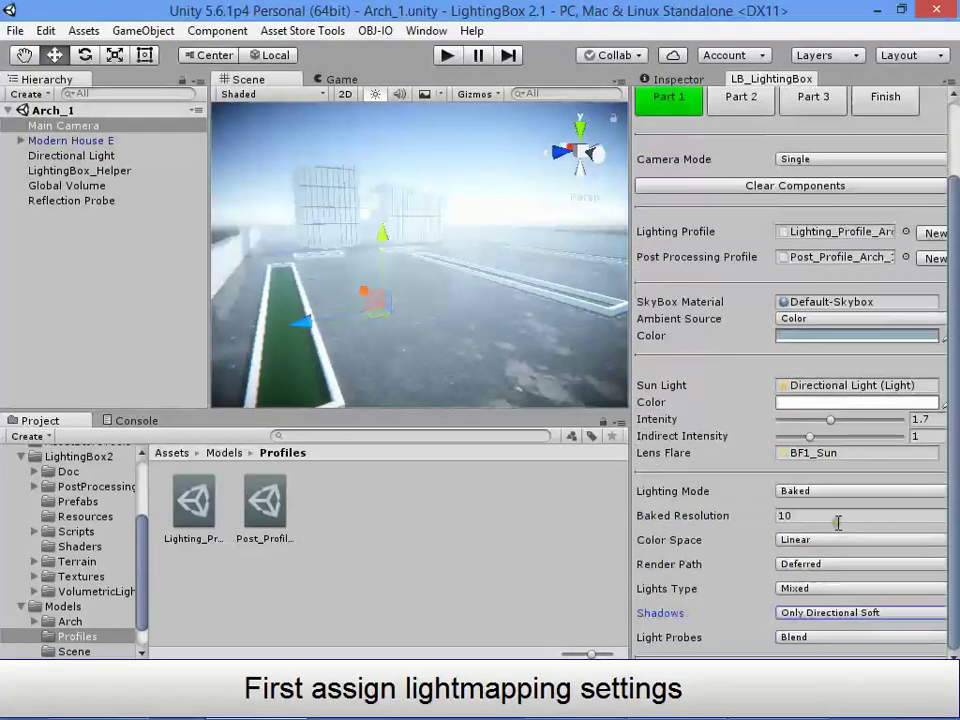
scroll(762, 245, up, 3)
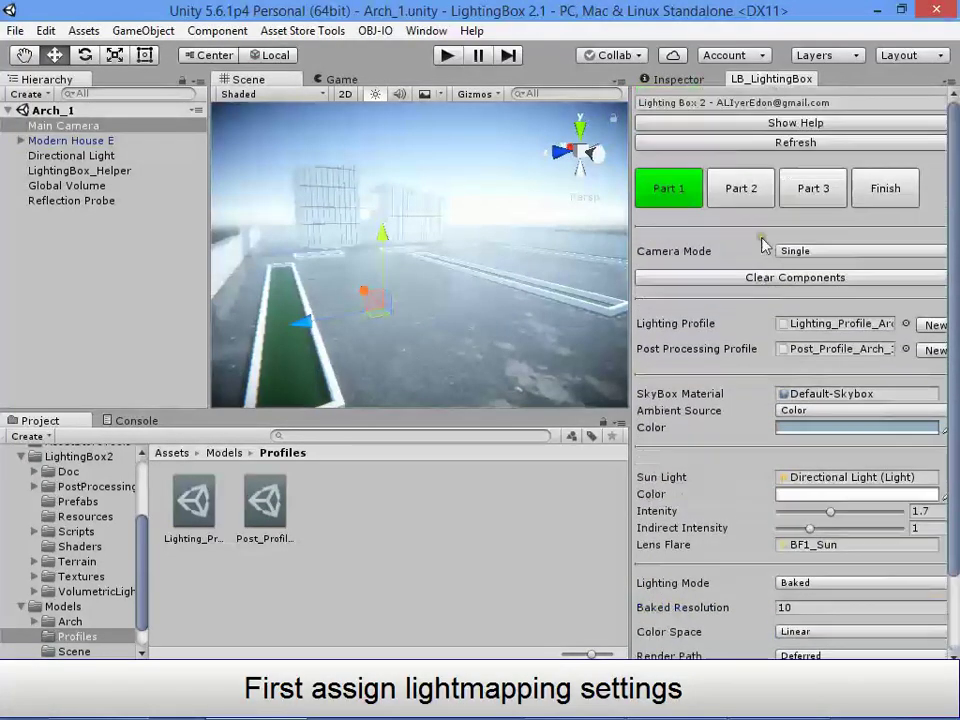
- In LightingBox Part 2, keep volumetric light on the directional light and turn Global Fog off
click(740, 188)
click(813, 258)
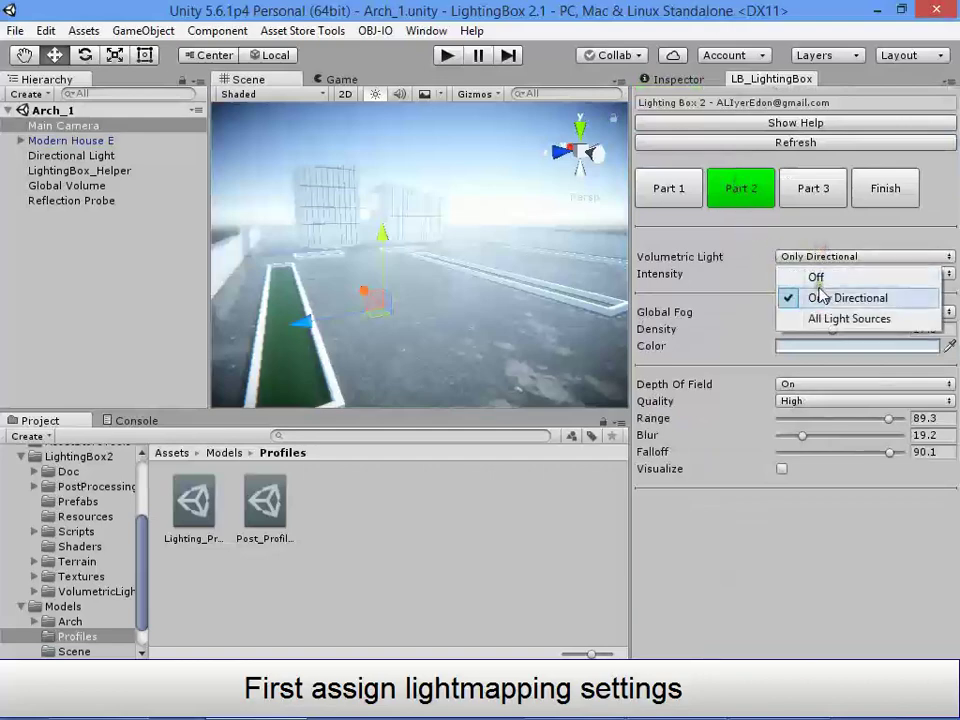
click(816, 277)
click(814, 255)
click(812, 298)
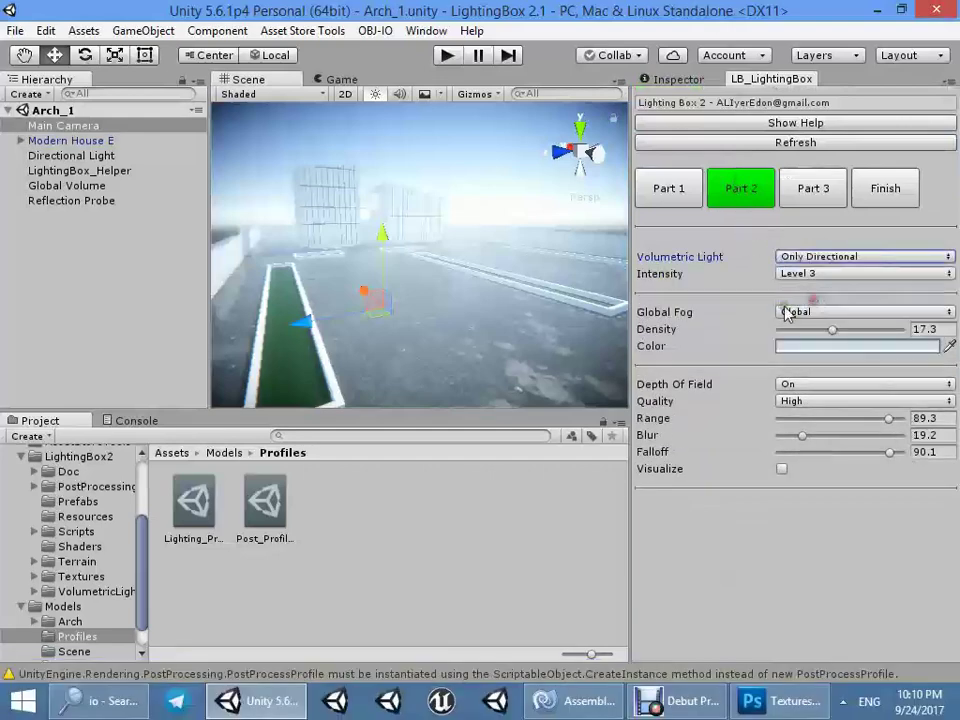
click(797, 312)
click(797, 332)
- Visualize depth of field and retune its Range and Falloff sliders while watching the blur
alt+drag(392, 253, 491, 270)
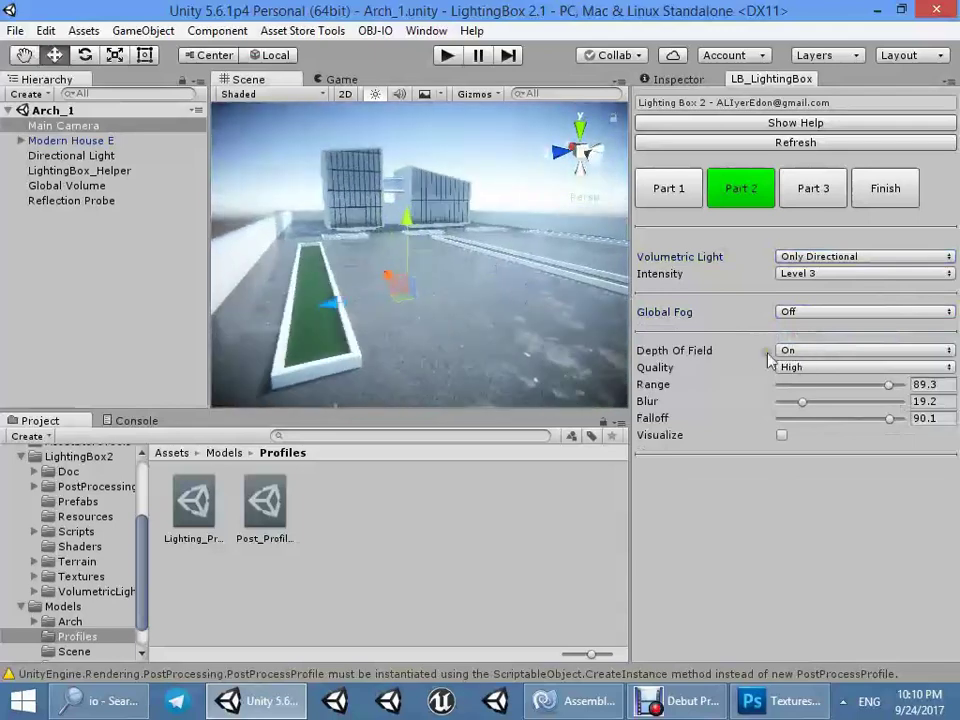
click(782, 435)
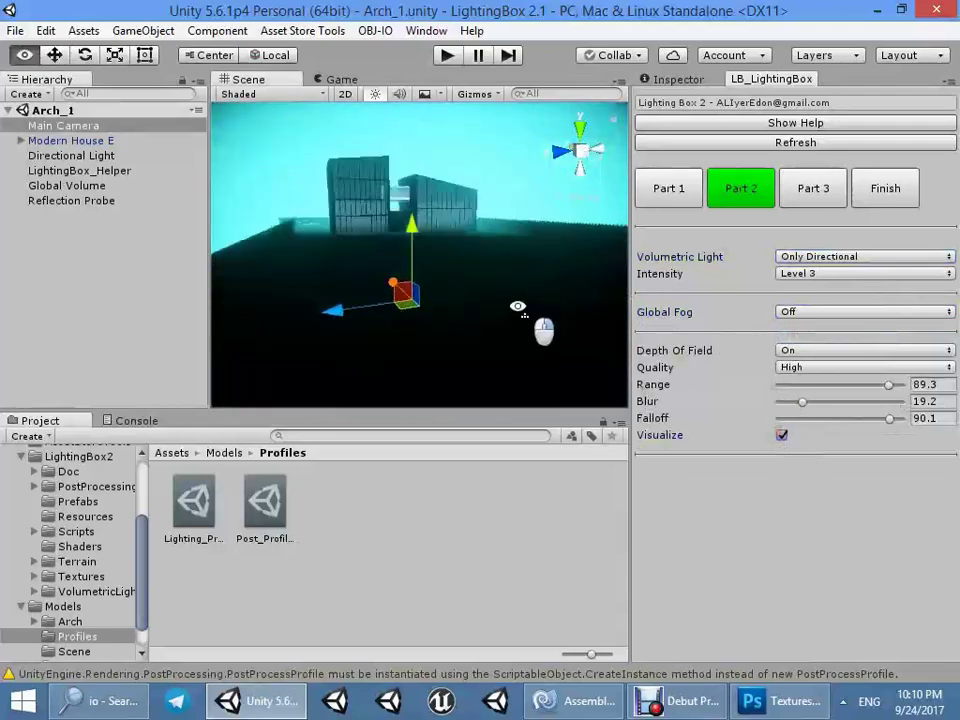
drag(845, 420, 897, 432)
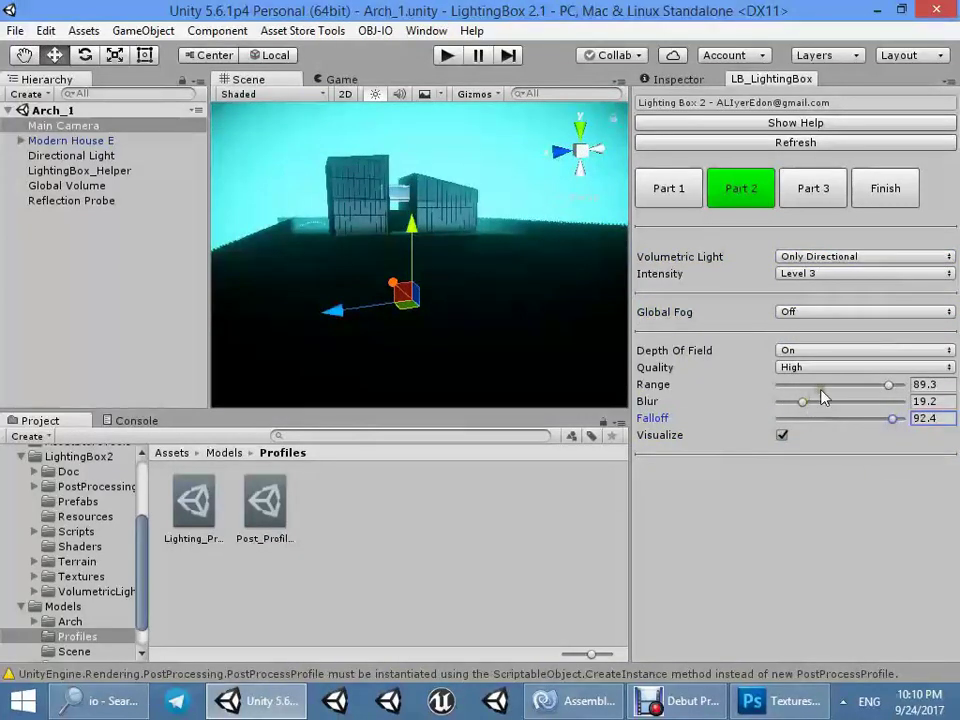
mouse_move(801, 385)
mouse_down()
mouse_move(880, 390)
mouse_move(803, 396)
mouse_up()
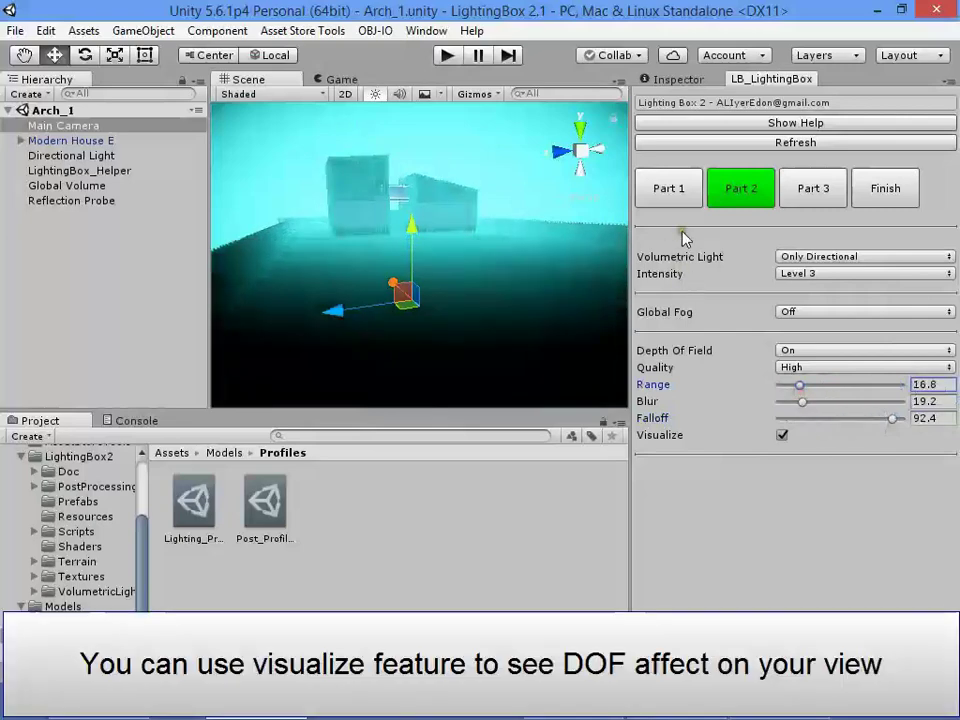
click(264, 96)
click(745, 455)
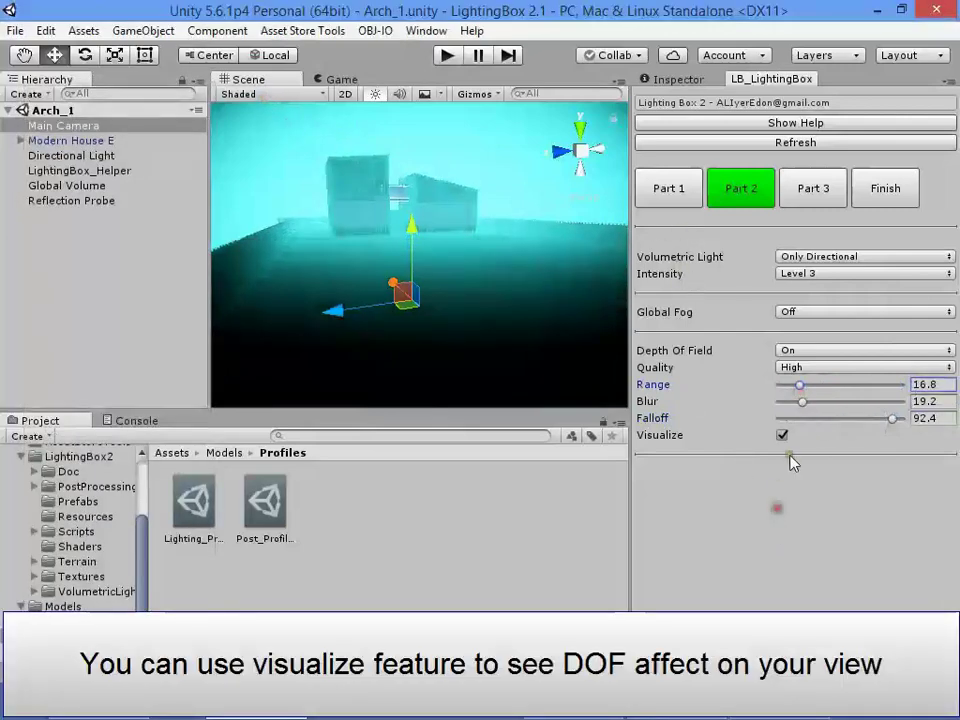
click(782, 436)
mouse_move(795, 388)
mouse_down()
mouse_move(851, 398)
mouse_move(830, 399)
mouse_move(875, 386)
mouse_up()
click(782, 437)
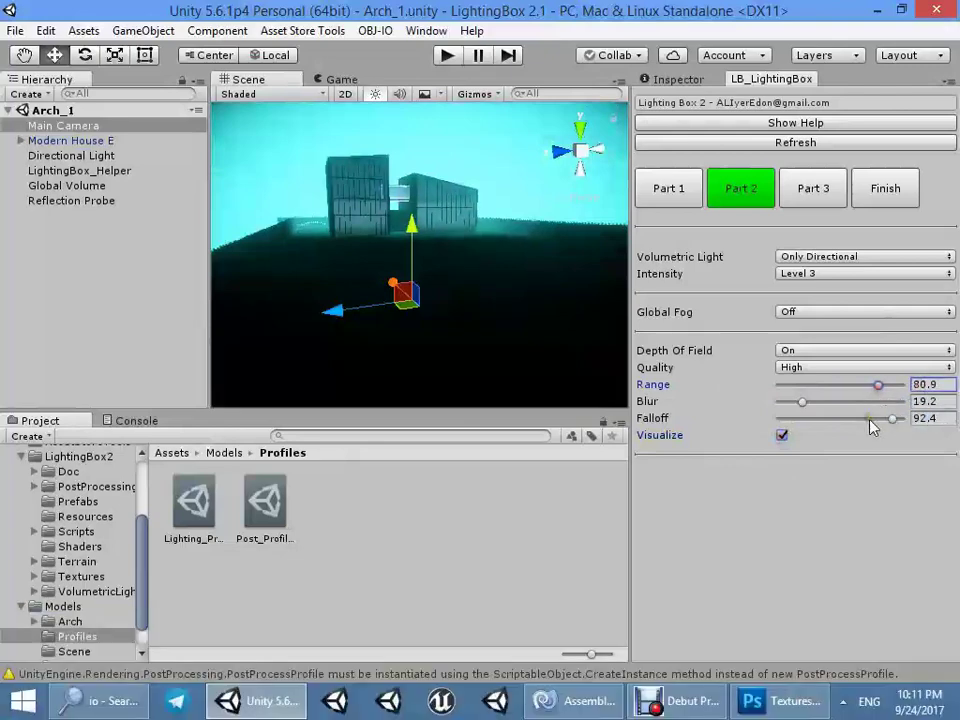
click(813, 190)
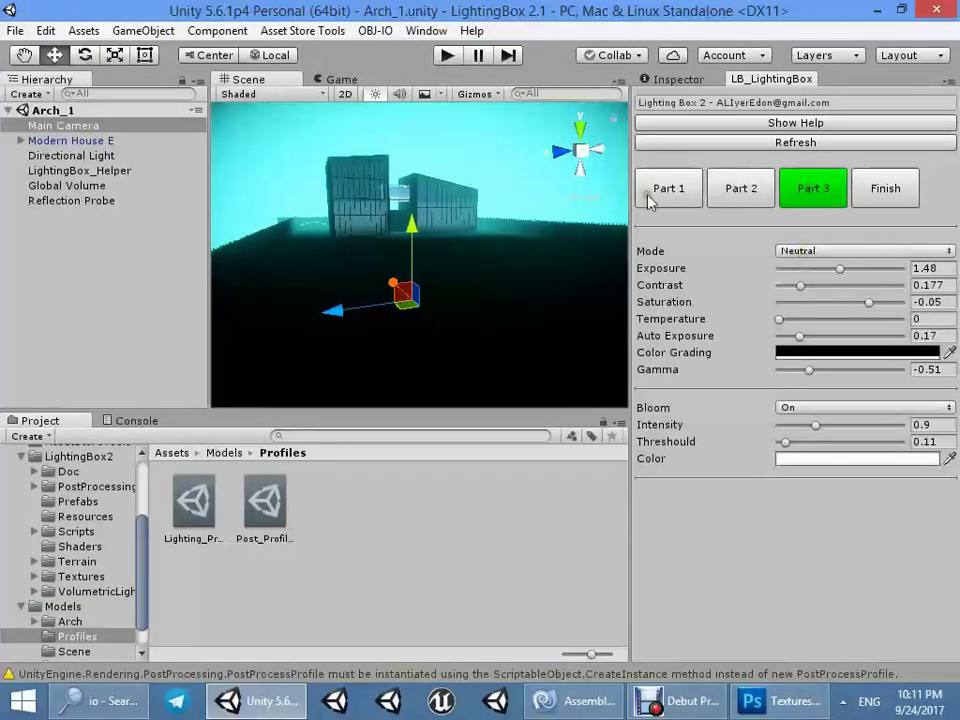
- Turn off the depth-of-field preview and set the Part 3 colour mode to ACES
click(746, 198)
click(782, 437)
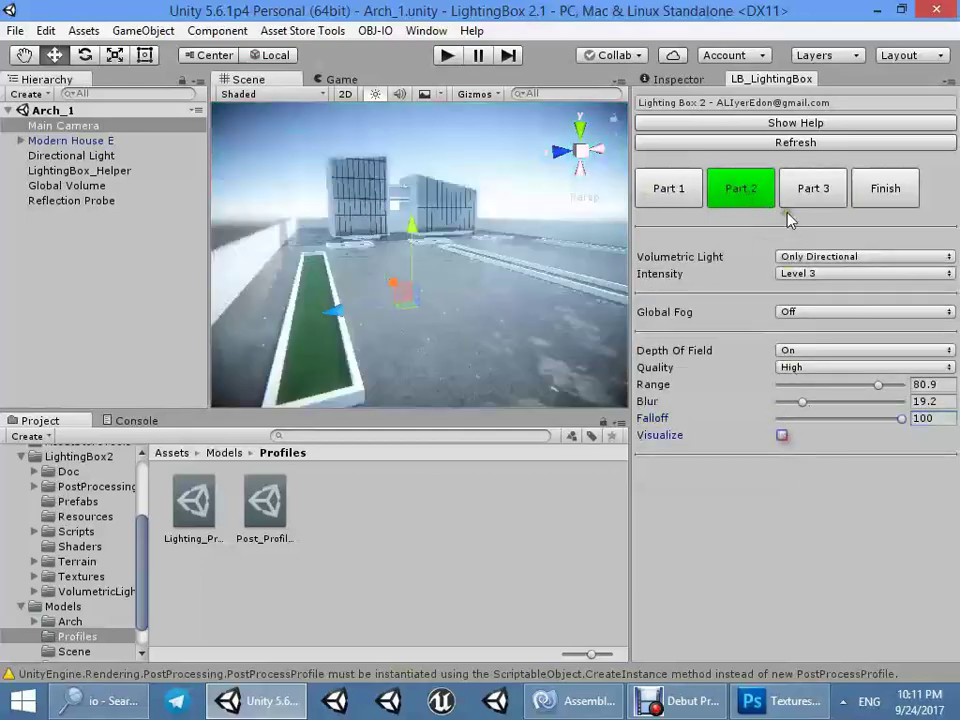
click(792, 182)
click(822, 251)
click(821, 270)
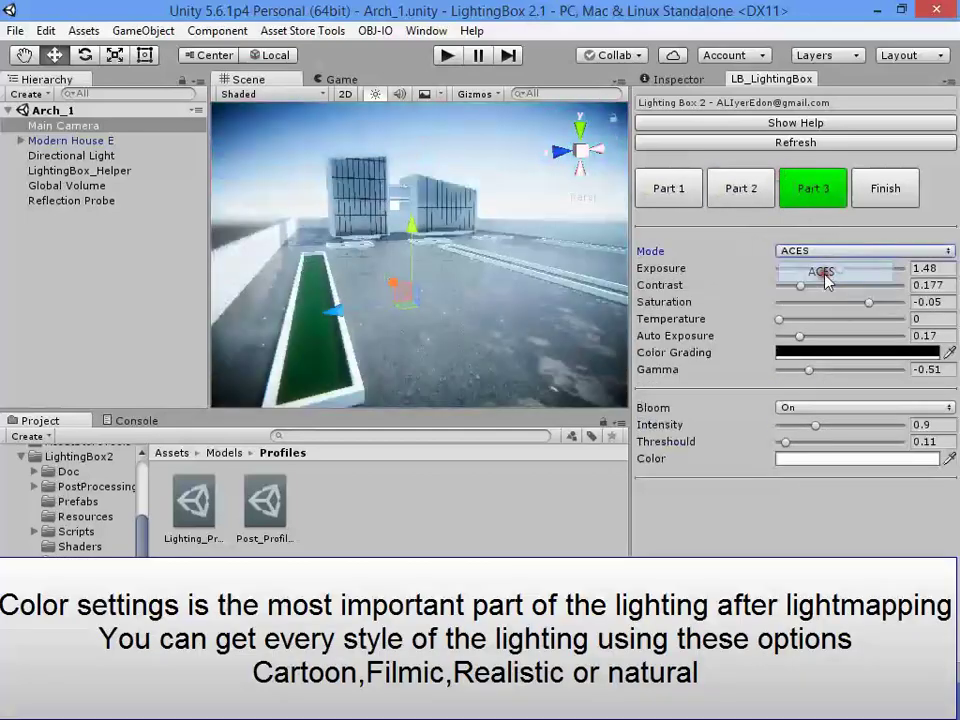
- Lower exposure to 1.34 and contrast to 0.124, leaving gamma near -0.51
mouse_move(380, 214)
alt+mouse_down()
mouse_move(519, 349)
mouse_move(610, 310)
alt+mouse_up()
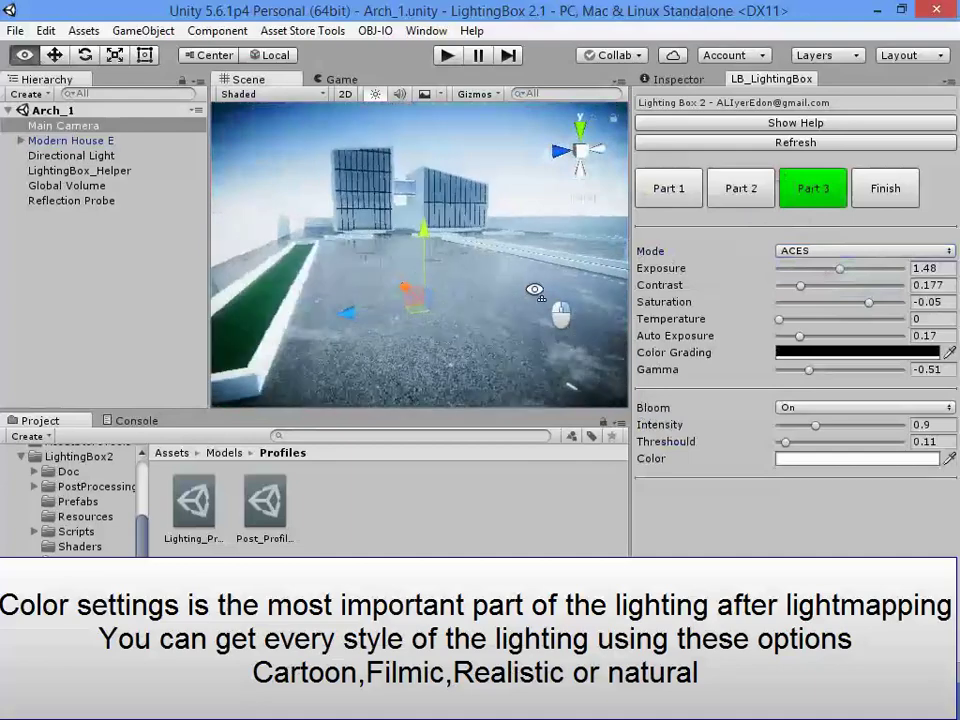
mouse_move(803, 287)
mouse_down()
mouse_move(768, 288)
mouse_move(792, 288)
mouse_move(832, 262)
mouse_up()
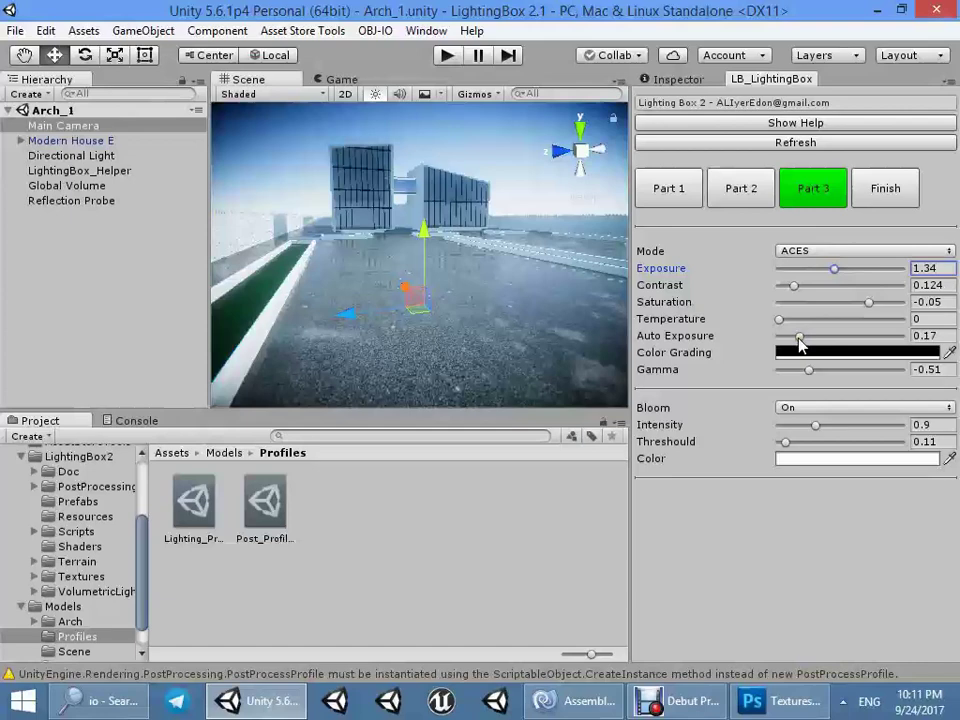
drag(810, 372, 797, 372)
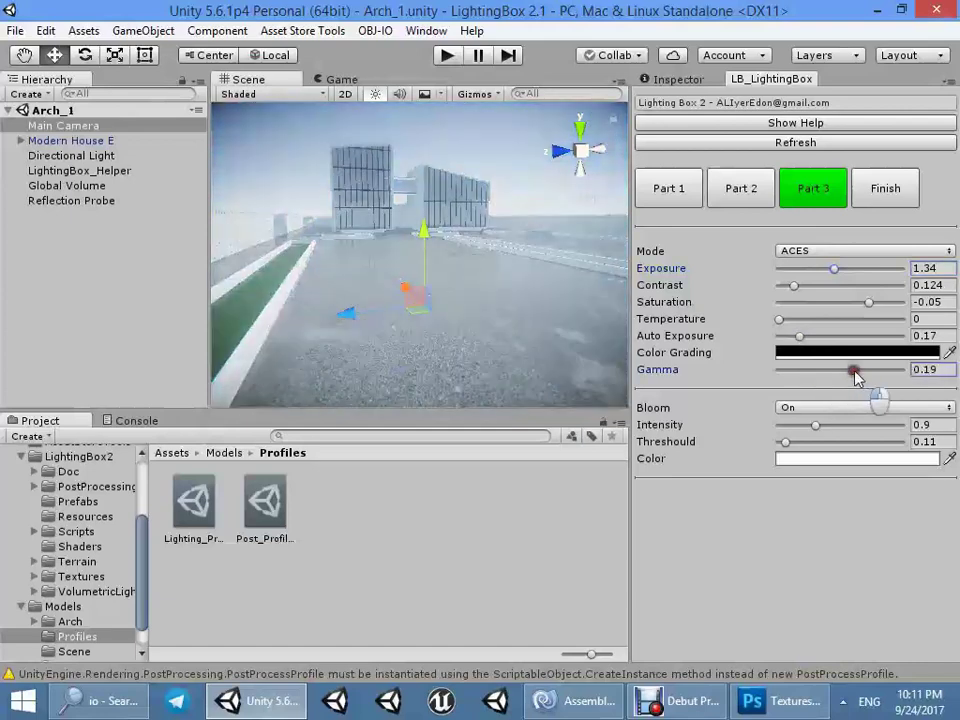
drag(813, 381, 813, 374)
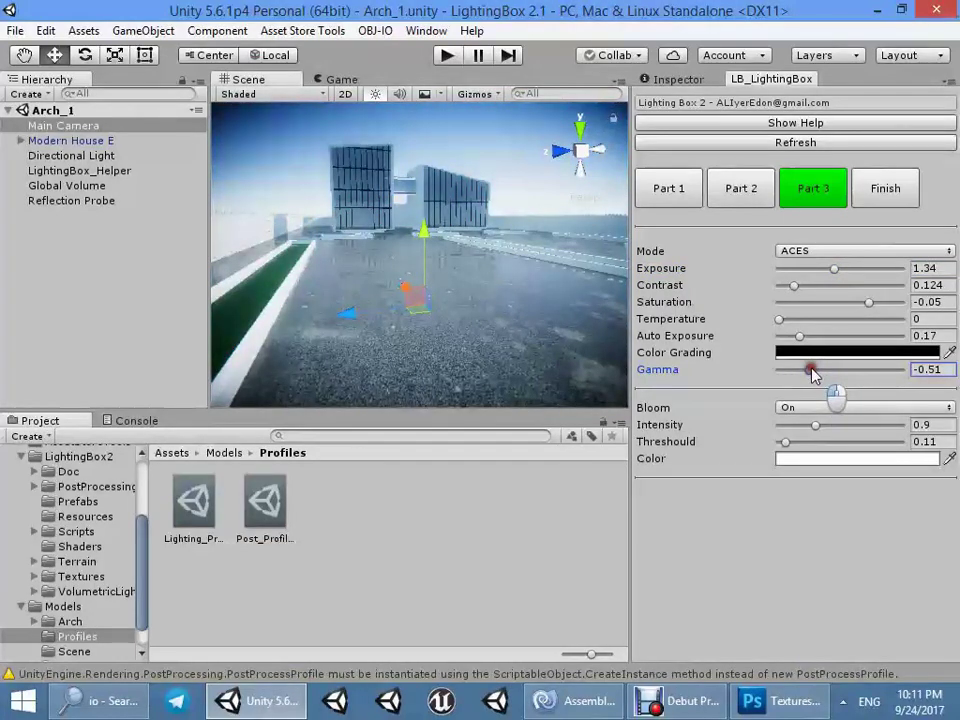
- Try several colour grading tints, finally setting the tint to black
click(857, 352)
drag(154, 84, 165, 102)
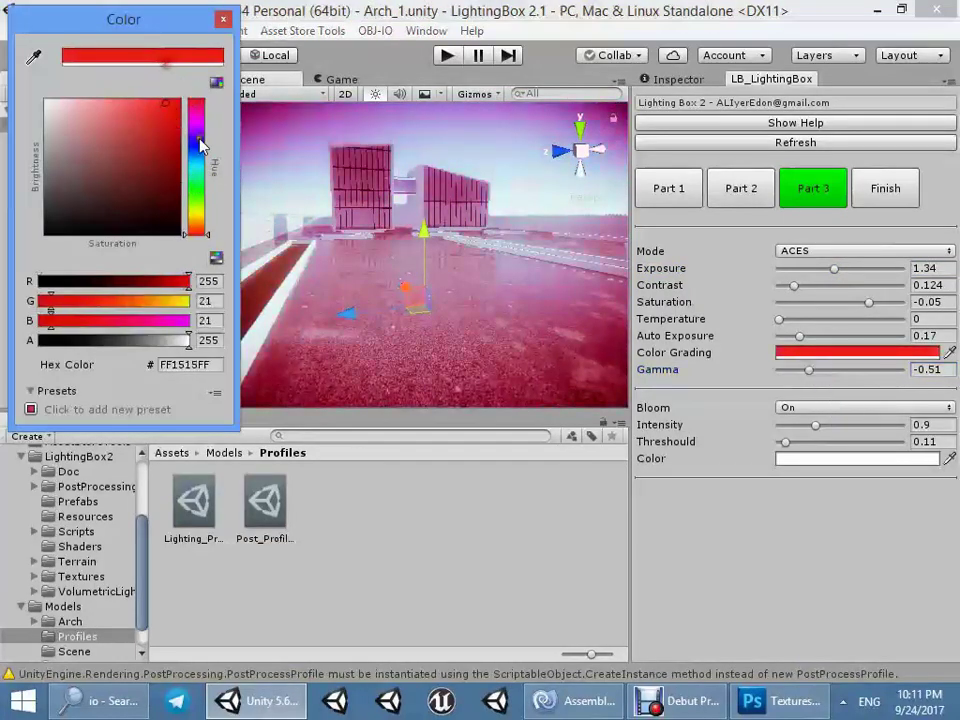
mouse_move(197, 150)
mouse_down()
mouse_move(199, 165)
mouse_move(197, 128)
mouse_up()
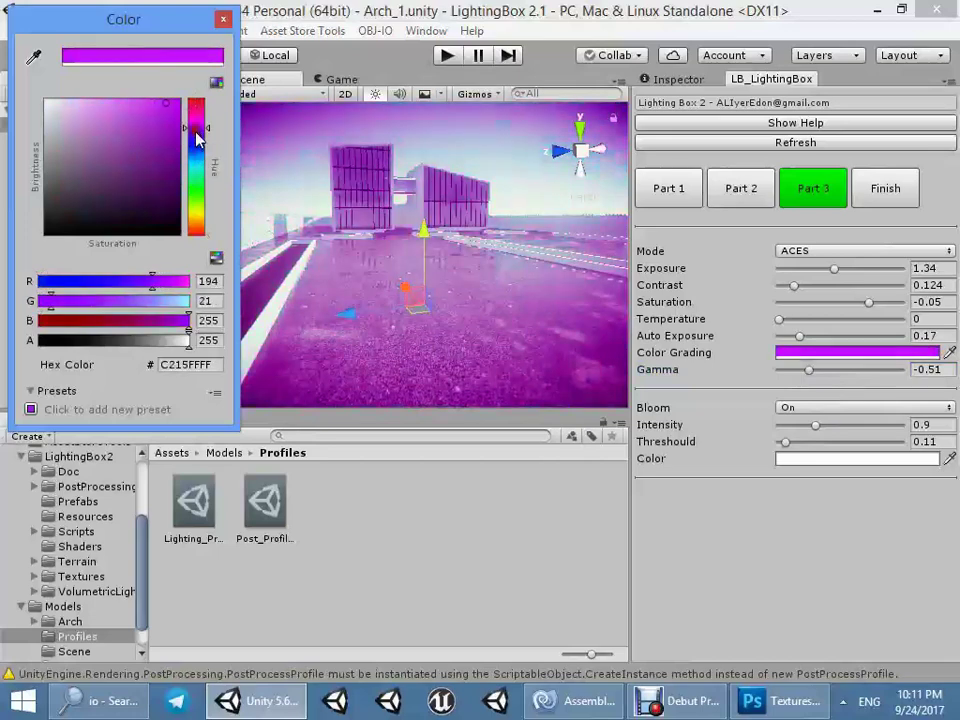
click(57, 198)
mouse_move(57, 195)
mouse_down()
mouse_move(96, 154)
mouse_move(73, 208)
mouse_move(86, 182)
mouse_up()
mouse_move(197, 128)
mouse_down()
mouse_move(206, 187)
mouse_move(185, 198)
mouse_move(198, 137)
mouse_up()
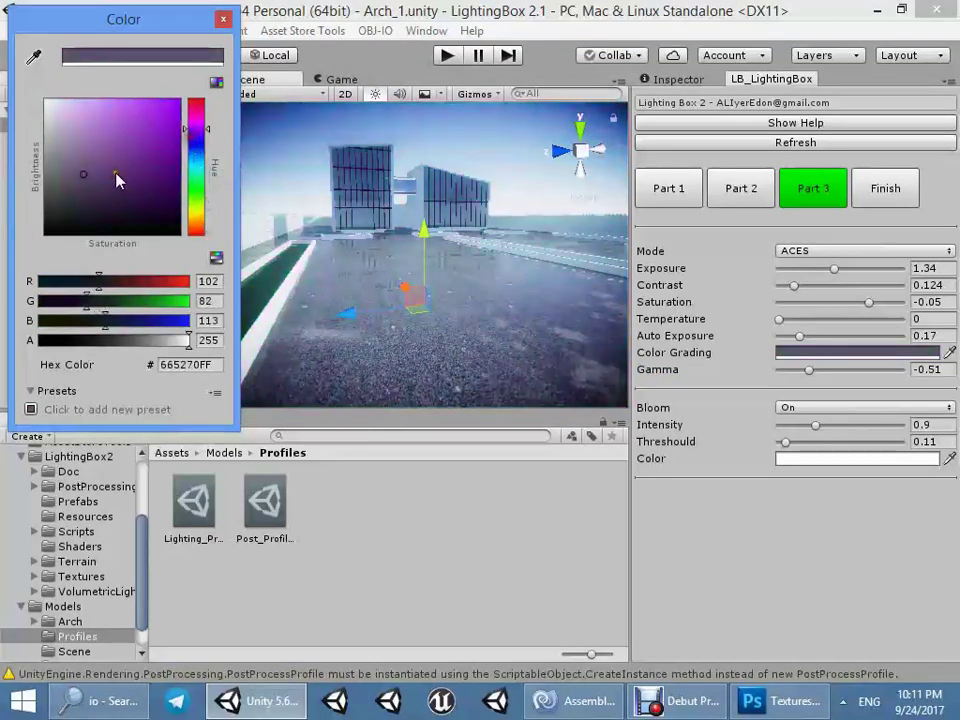
mouse_move(118, 180)
mouse_down()
mouse_move(128, 156)
mouse_move(90, 186)
mouse_move(96, 180)
mouse_up()
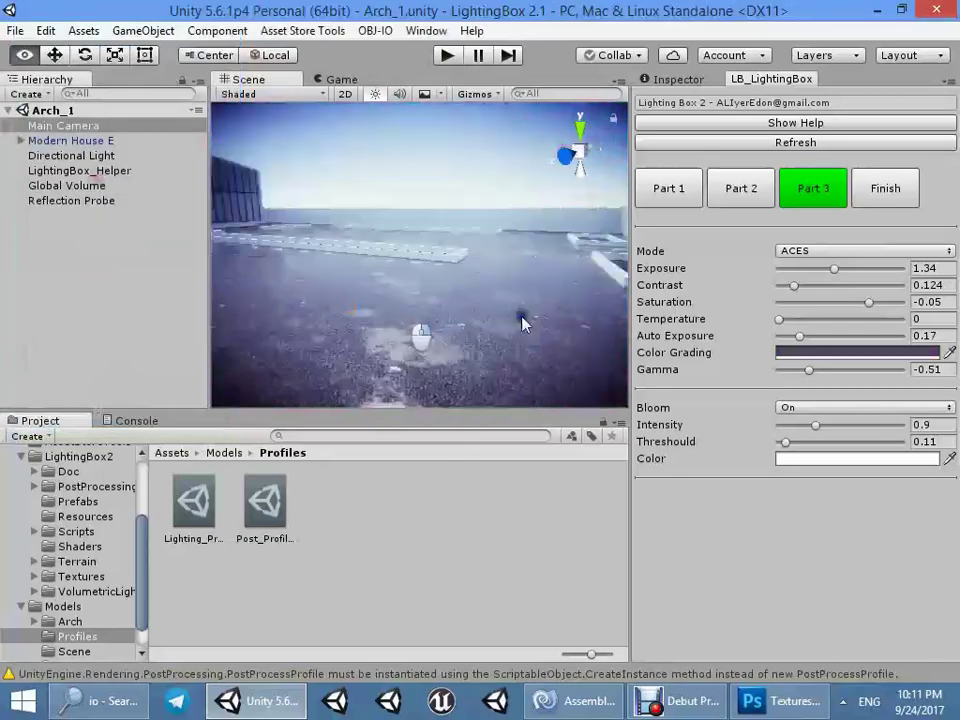
right_drag(522, 322, 404, 310)
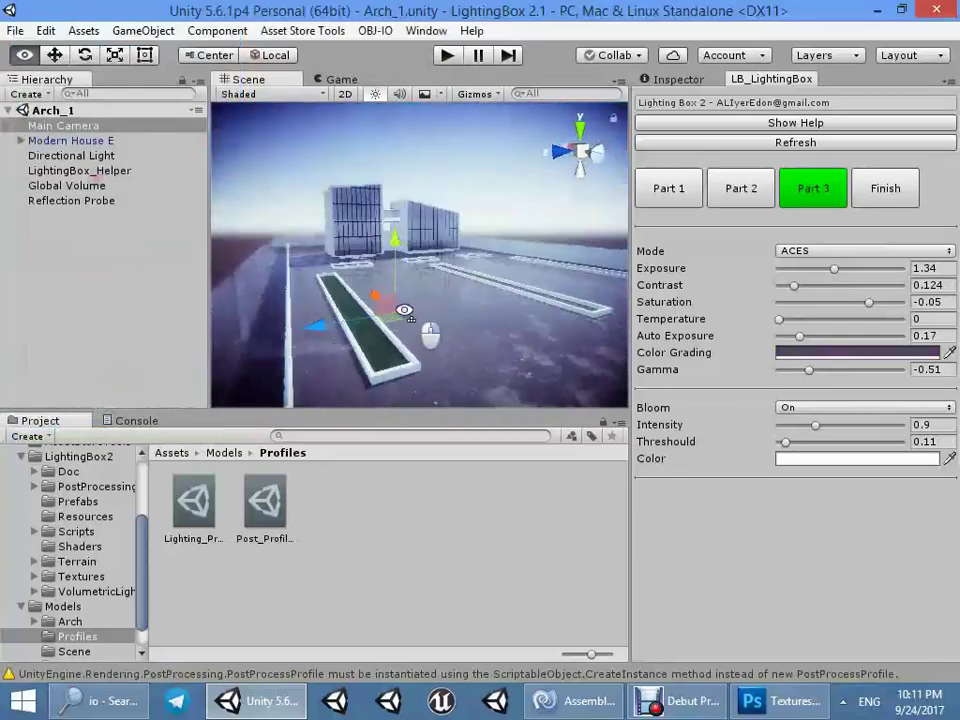
right_drag(404, 310, 470, 340)
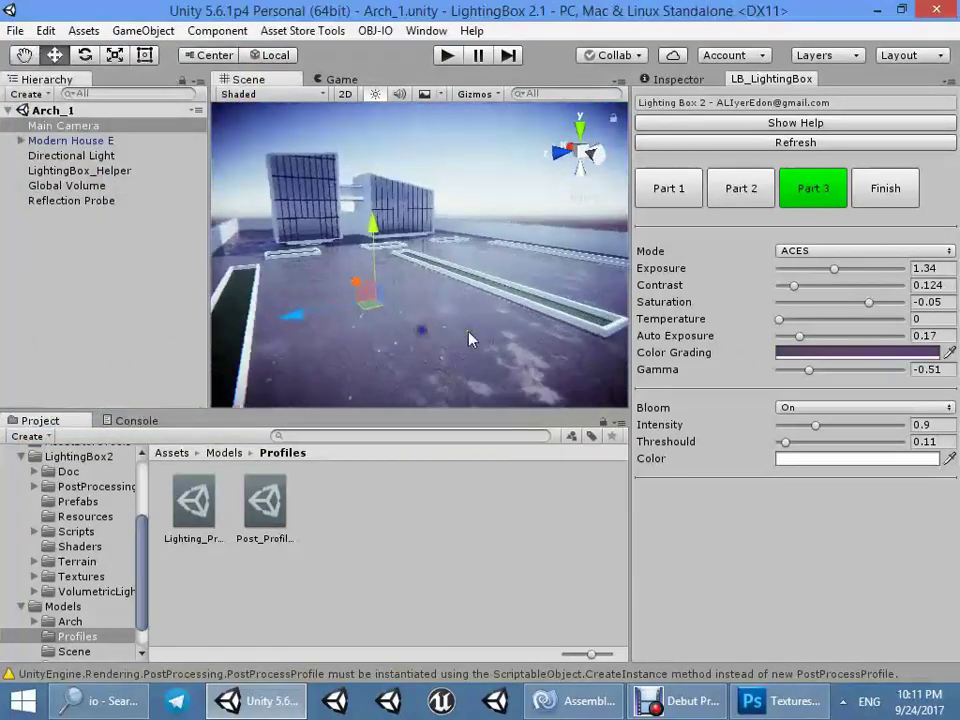
click(872, 352)
drag(138, 167, 668, 362)
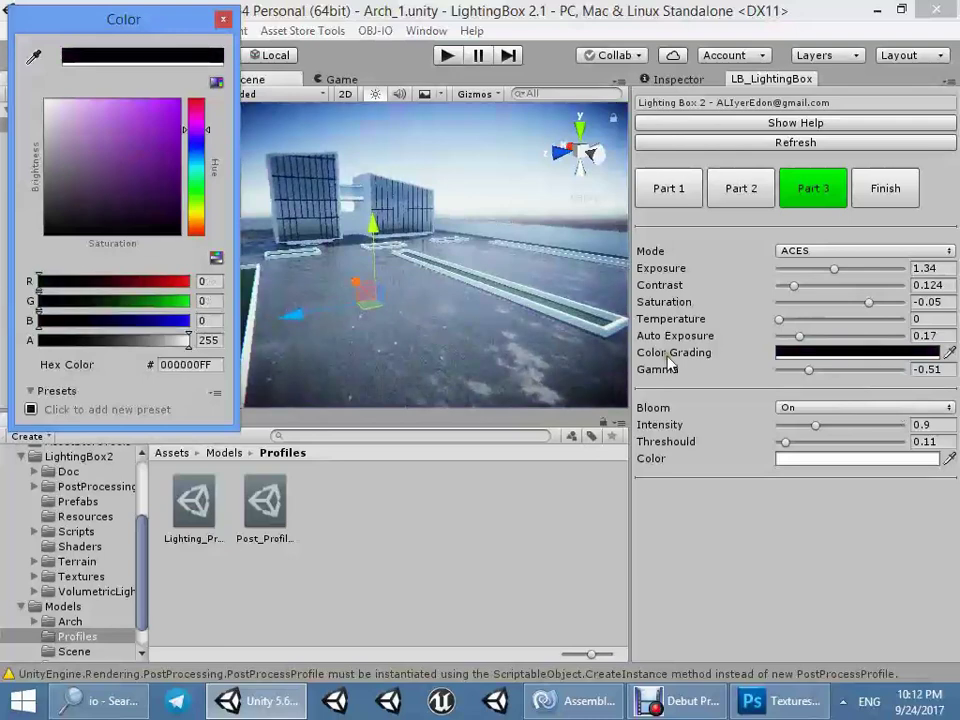
click(778, 538)
- Enter Gamma -0.5 and Saturation 0 in the colour settings
click(940, 301)
text(0)
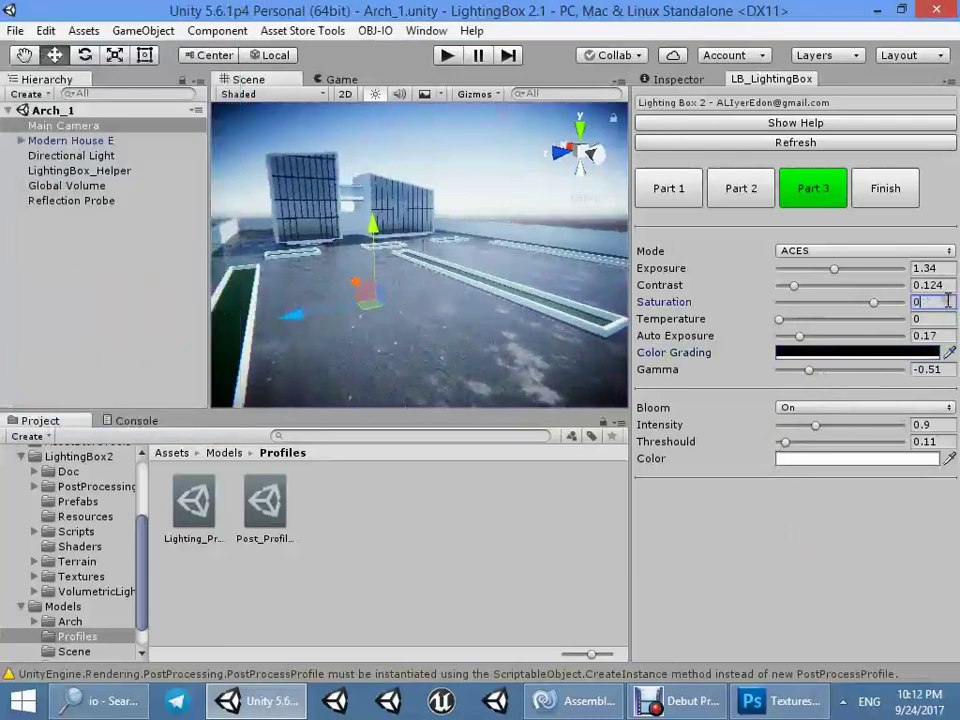
mouse_move(870, 302)
mouse_down()
mouse_move(817, 303)
mouse_move(835, 301)
mouse_up()
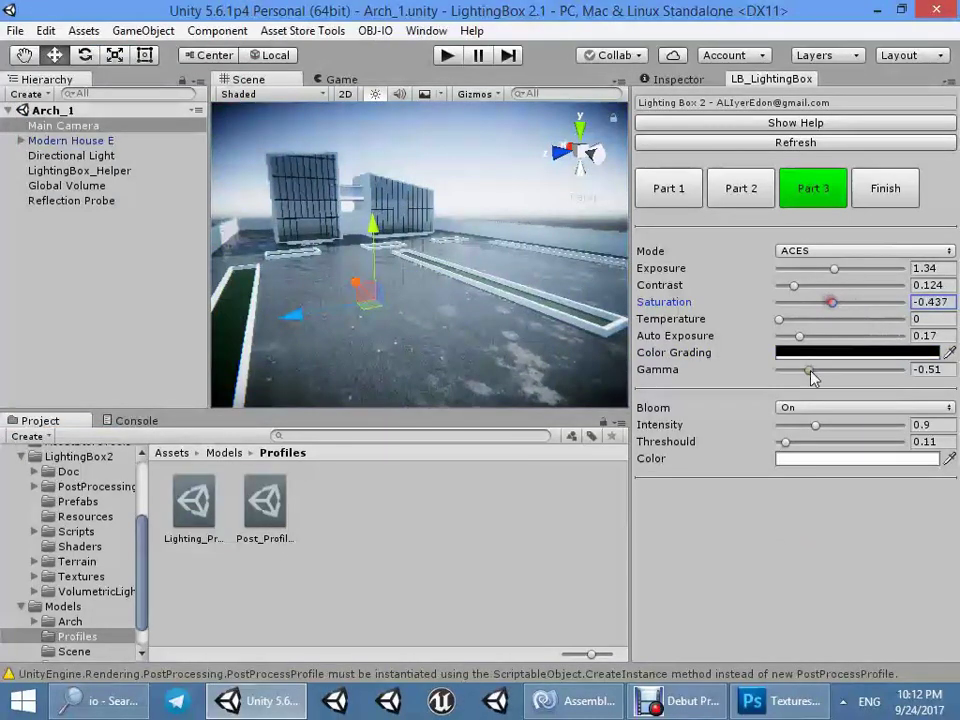
drag(812, 369, 797, 370)
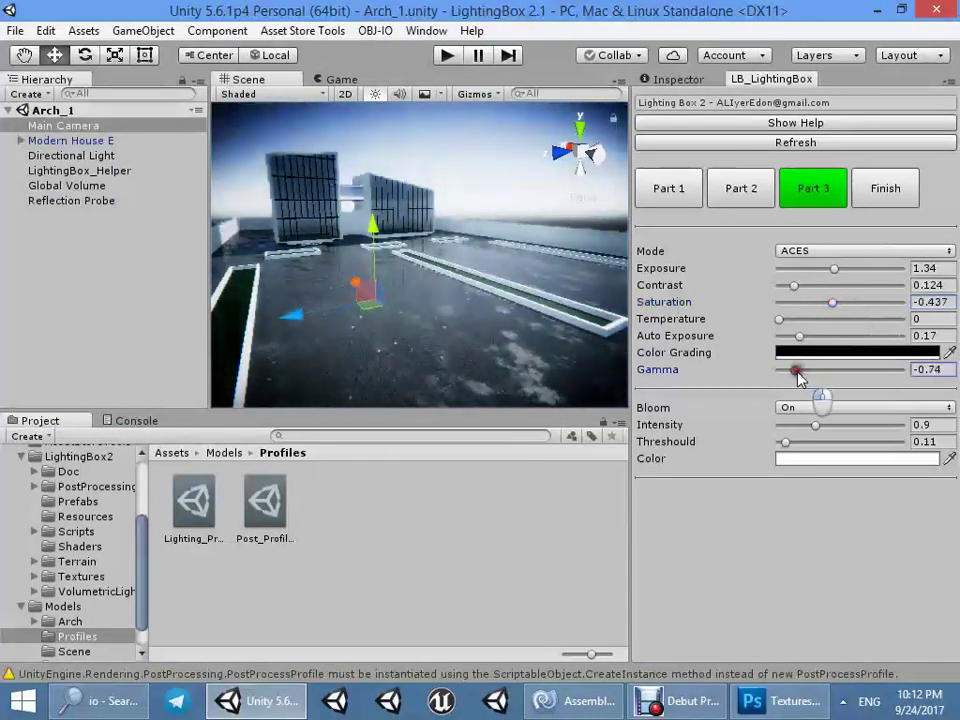
right_drag(400, 300, 345, 292)
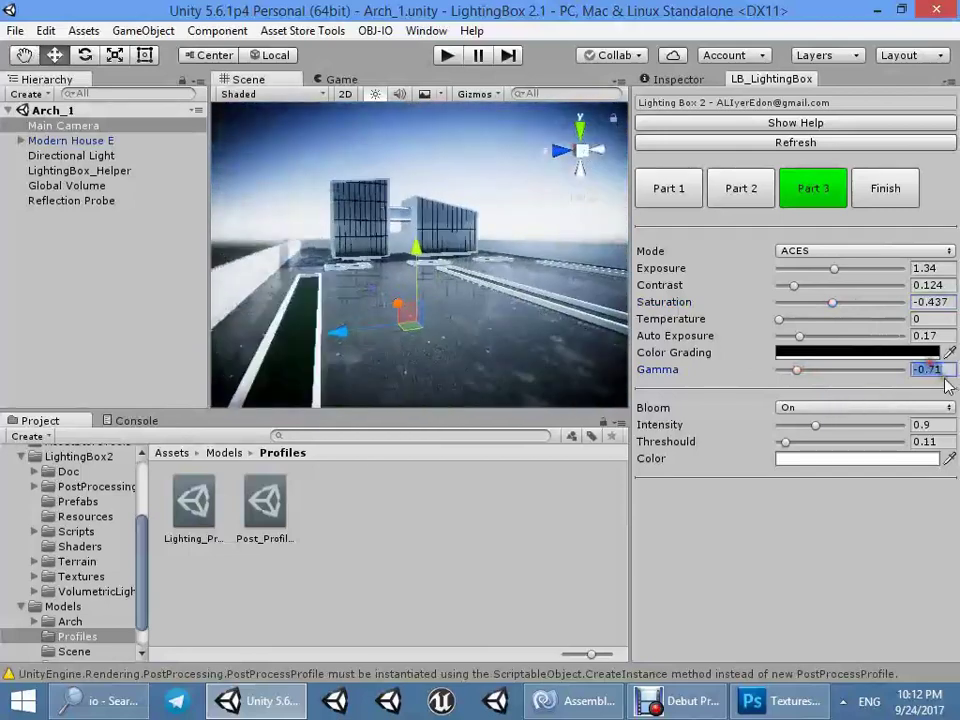
text(-)
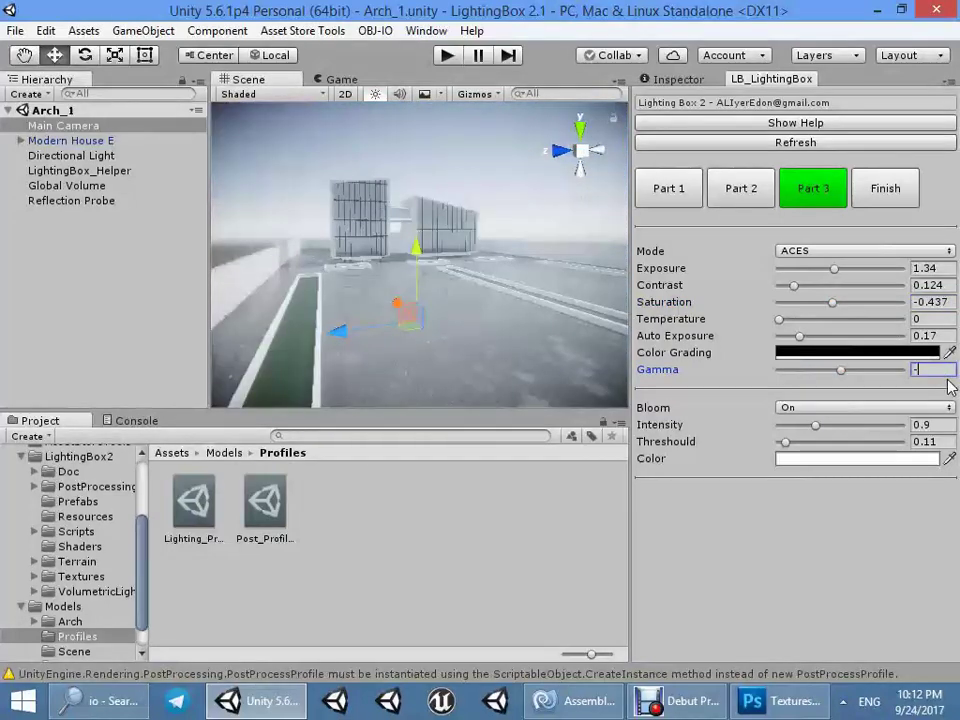
text(0.5)
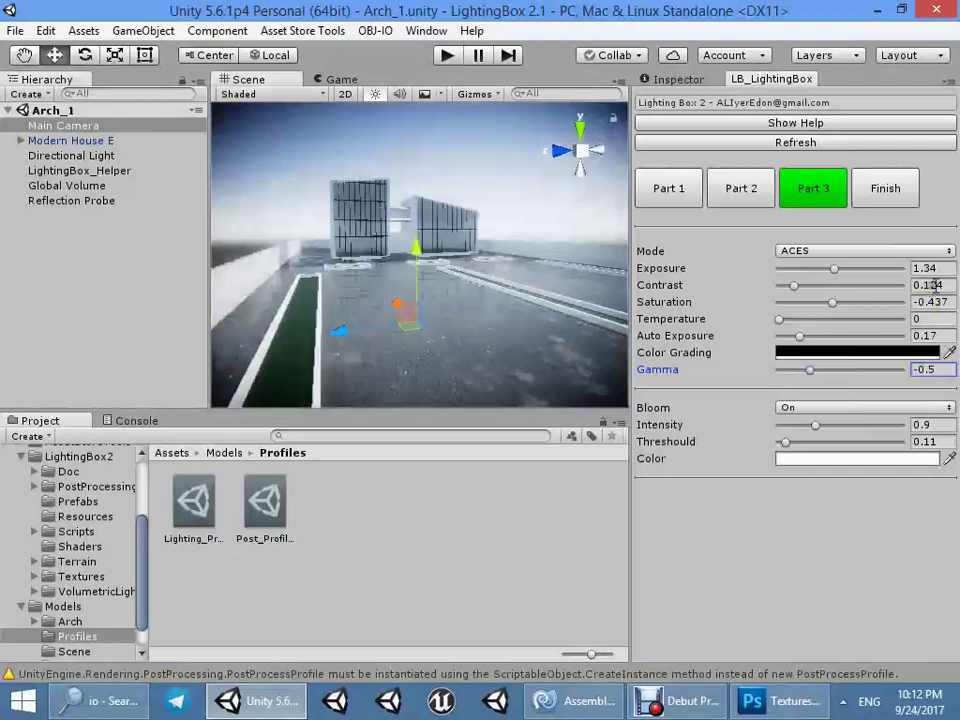
click(925, 302)
text(0)
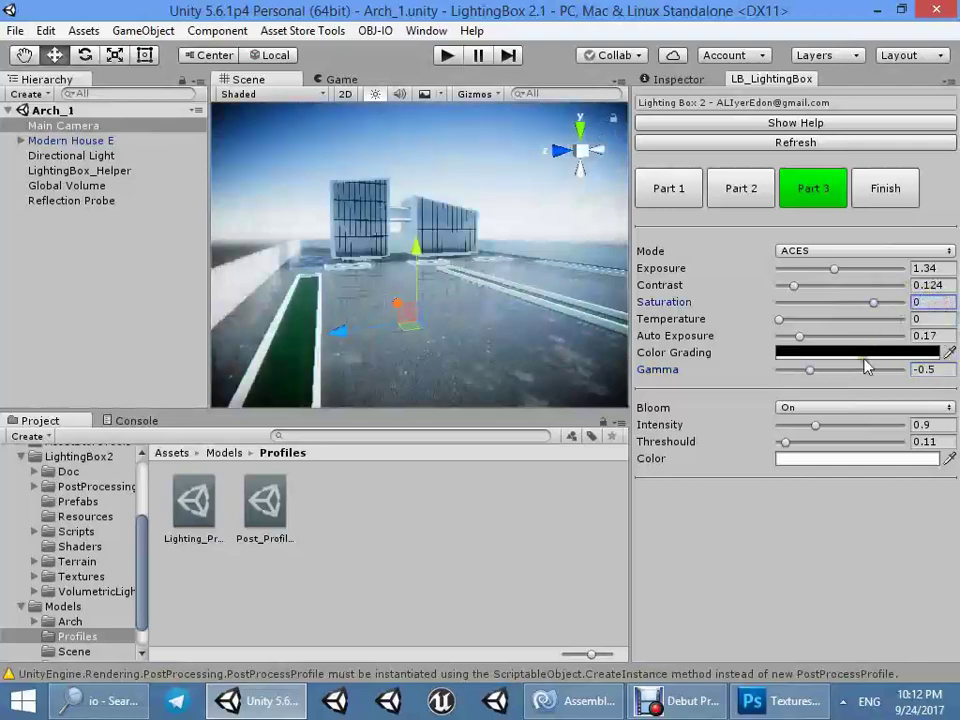
mouse_move(447, 260)
right_down()
mouse_move(216, 280)
mouse_move(514, 302)
right_up()
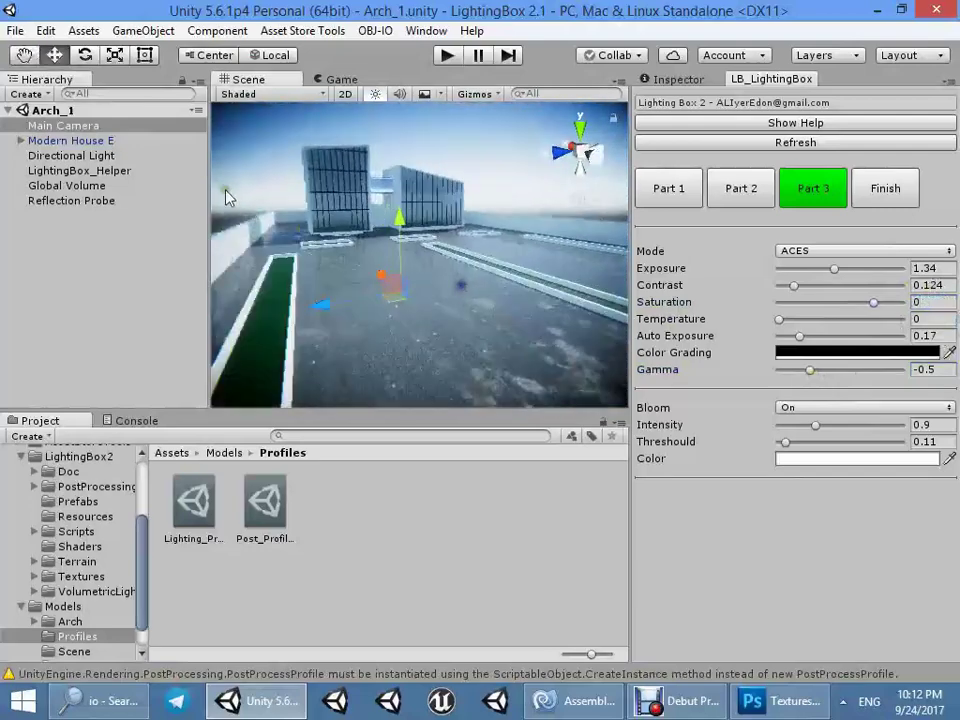
- Select the Directional Light and edit its sun Intensity in LightingBox Part 1, entering 1.7
click(171, 157)
key(e)
key(f)
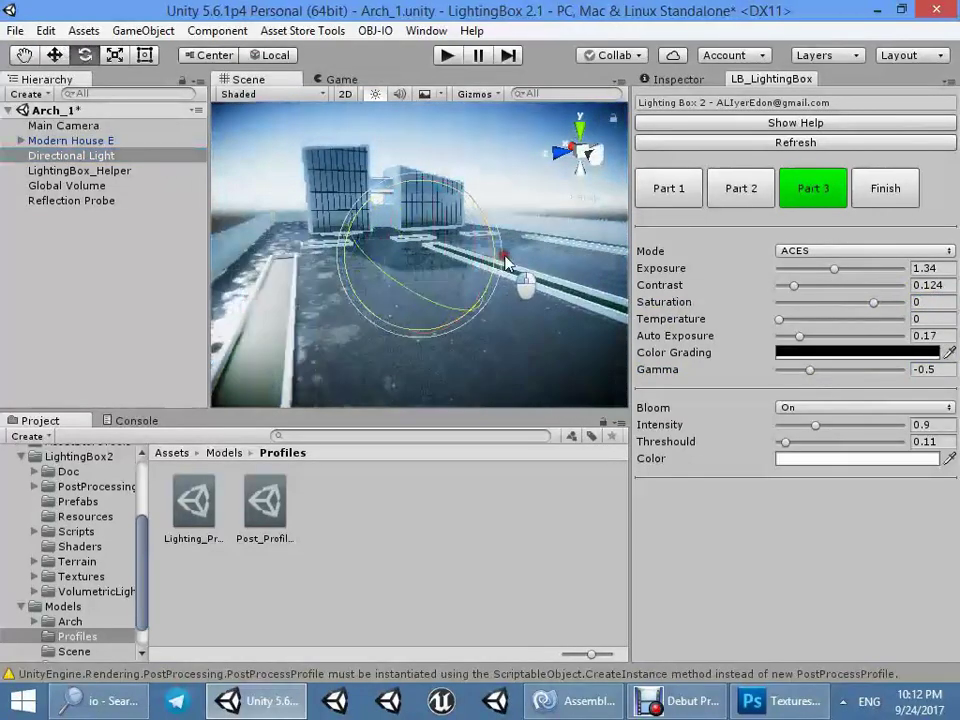
mouse_move(514, 248)
right_down()
mouse_move(507, 330)
mouse_move(708, 220)
right_up()
click(661, 194)
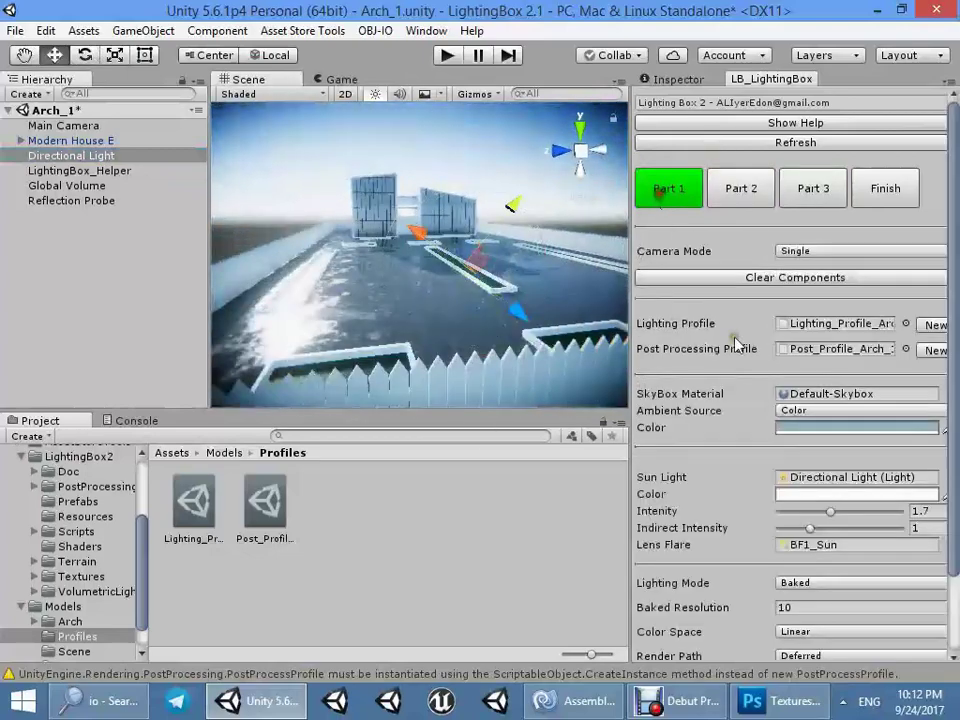
click(919, 511)
mouse_move(830, 511)
mouse_down()
mouse_move(790, 516)
mouse_move(818, 511)
mouse_up()
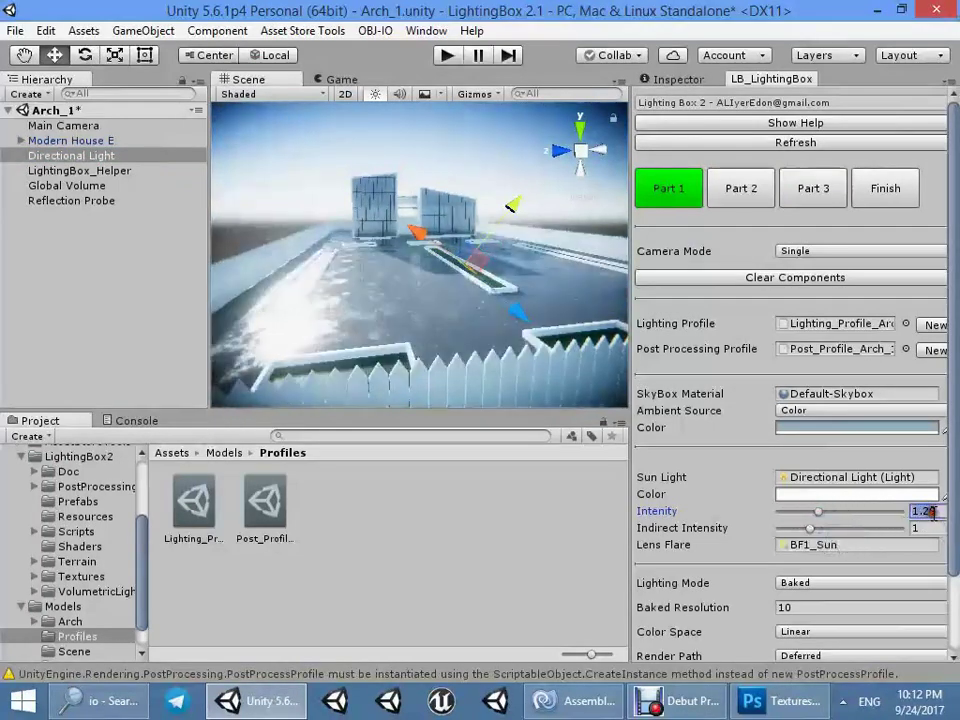
text(1.7)
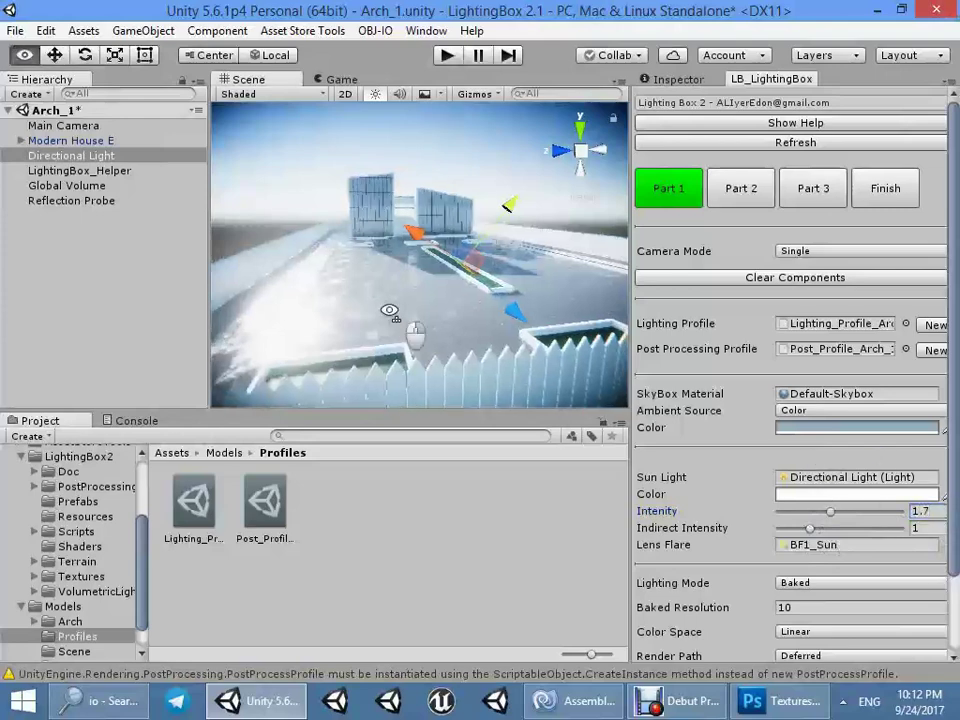
- Settle the sun light intensity at 1.43 and save the Arch_1 scene
right_drag(390, 311, 208, 321)
click(922, 510)
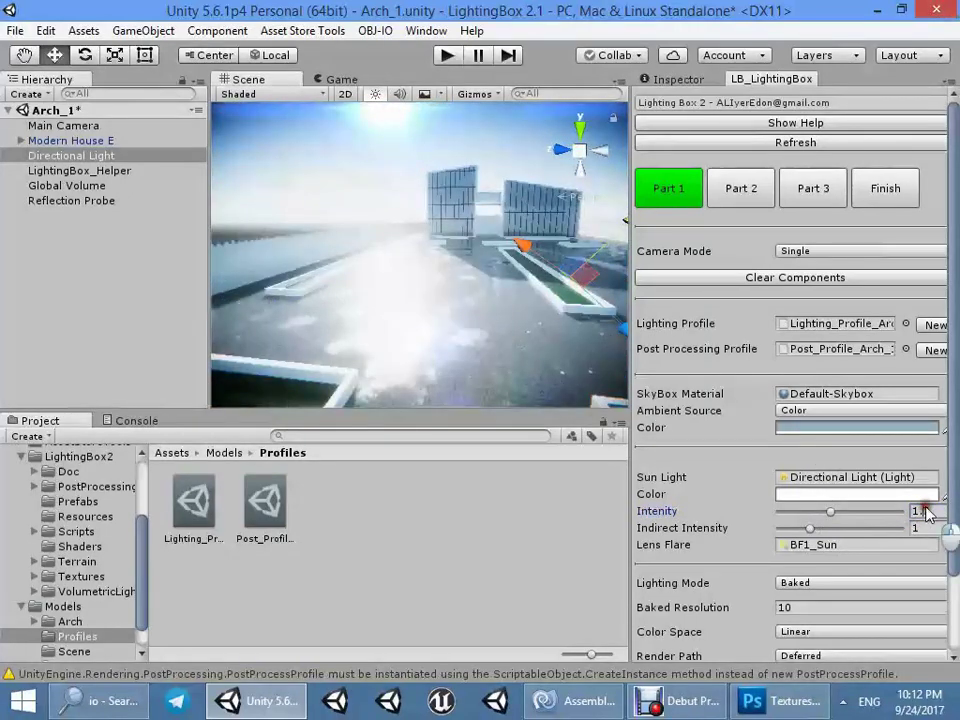
text(1)
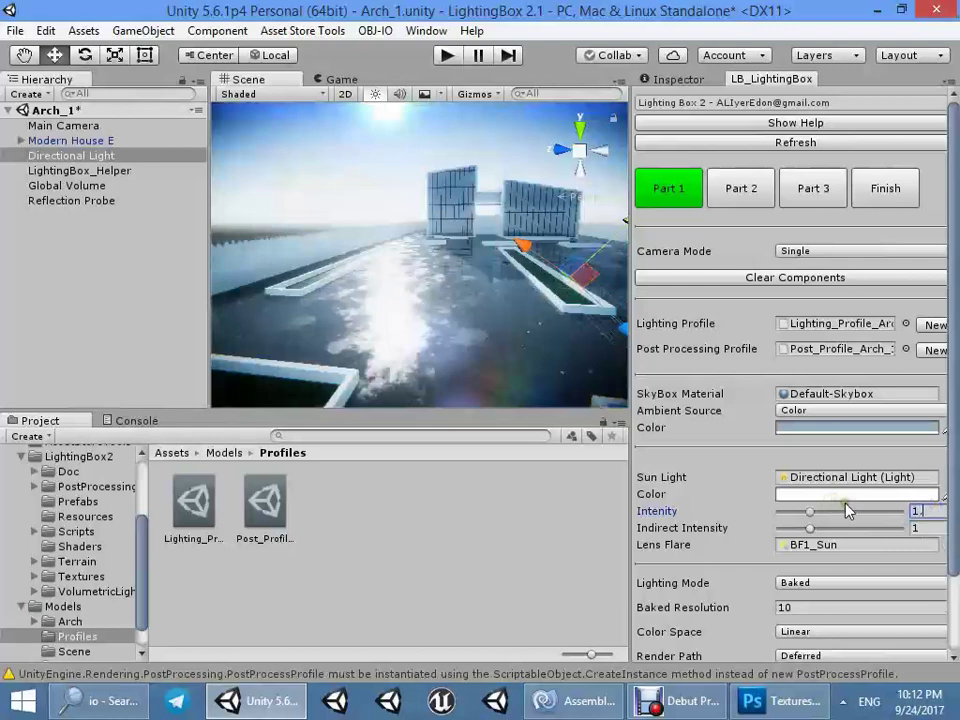
drag(848, 510, 822, 511)
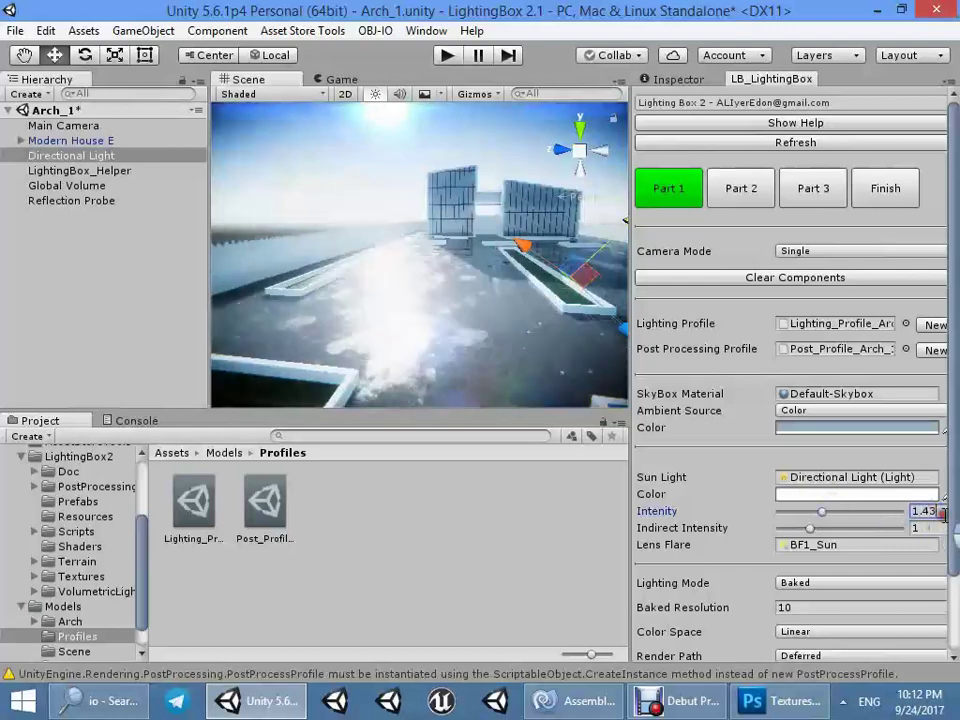
key(ctrl+s)
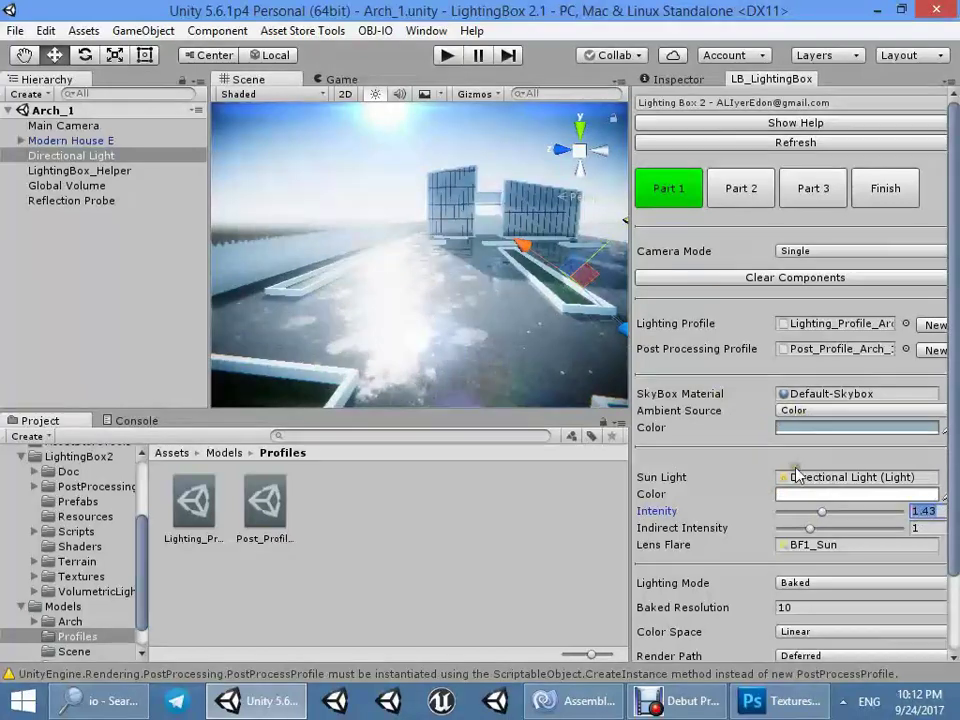
scroll(800, 492, down, 3)
- Page through LightingBox Parts 3 and 2 to the Finish settings and deselect the Directional Light
click(804, 108)
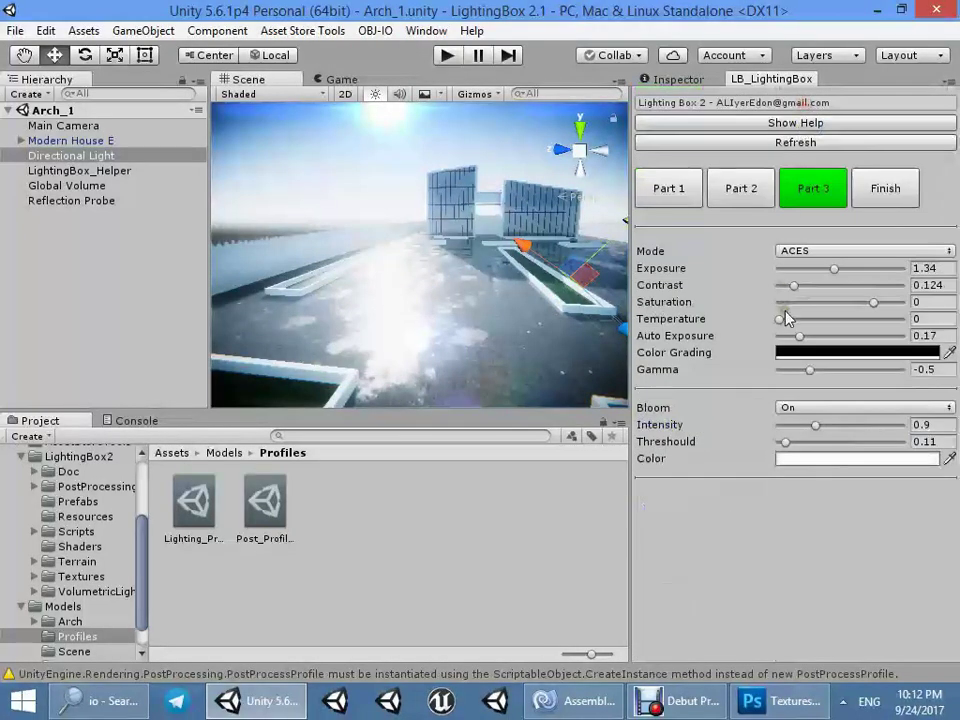
click(745, 190)
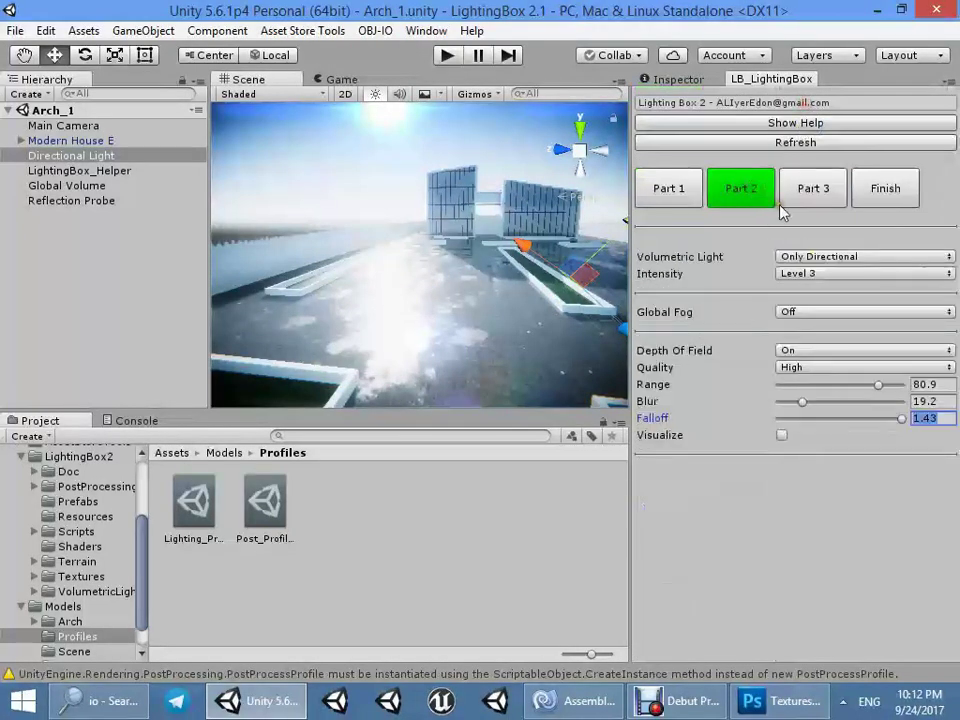
click(880, 190)
click(790, 448)
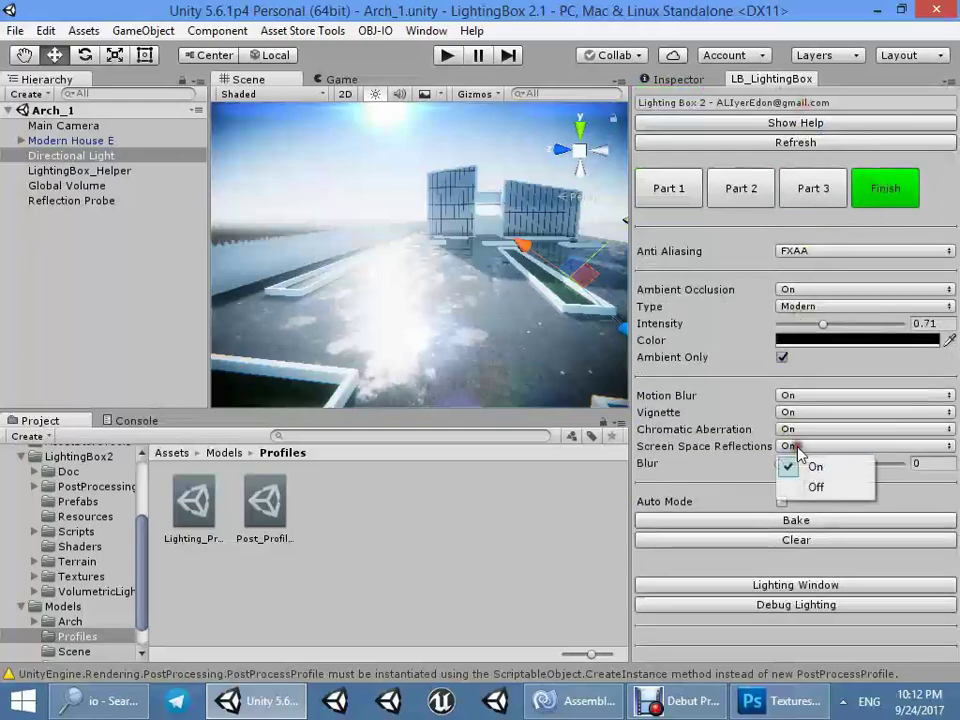
mouse_move(450, 268)
alt+mouse_down()
mouse_move(624, 296)
mouse_move(628, 327)
alt+mouse_up()
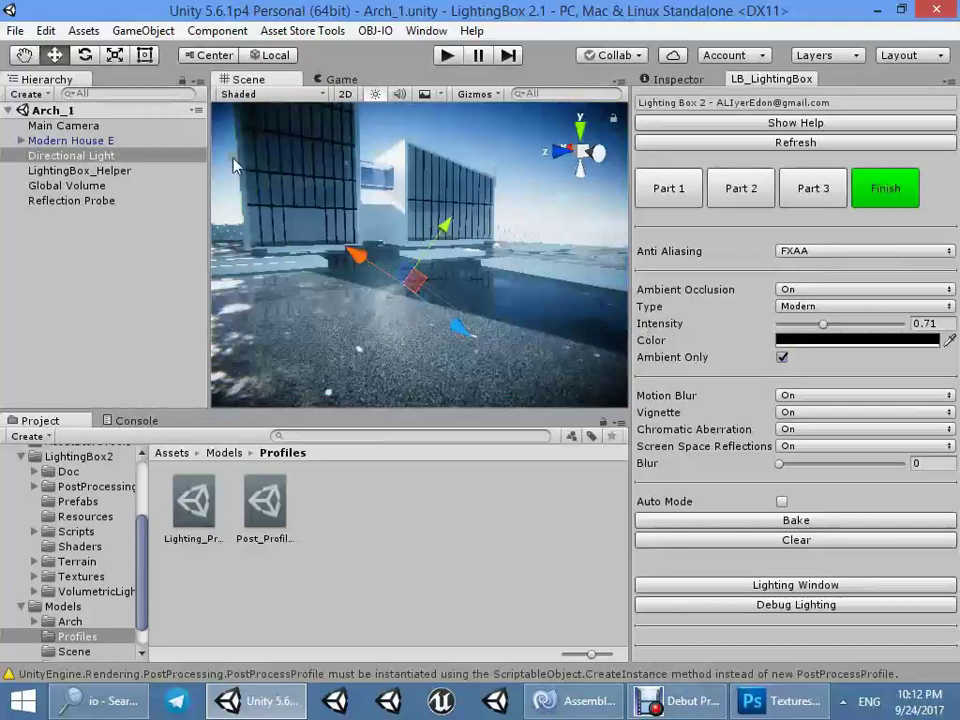
ctrl+click(130, 157)
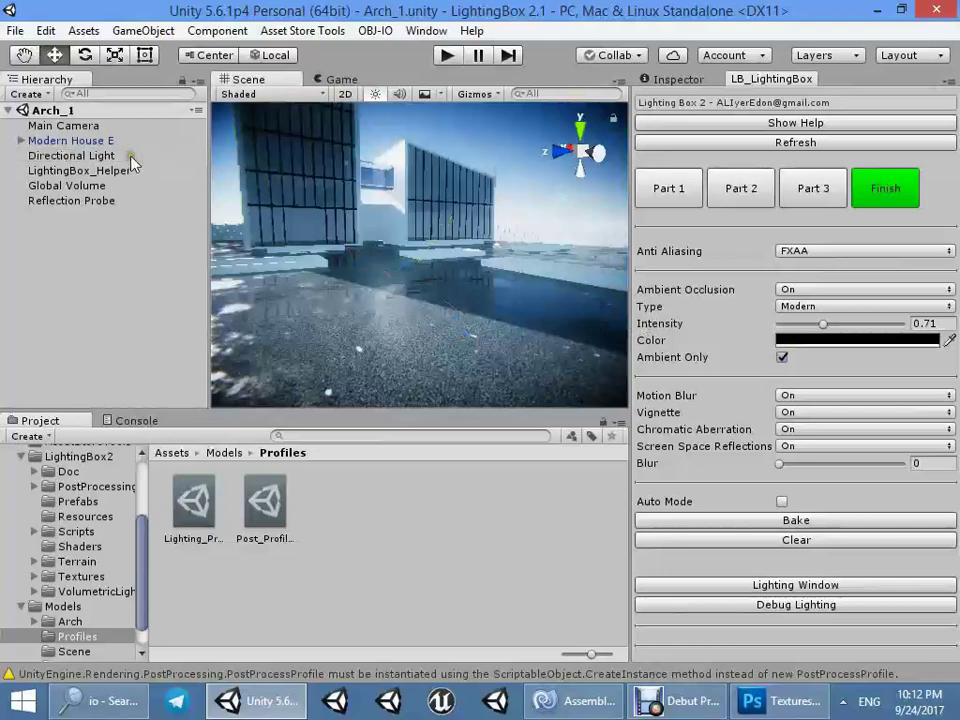
- Toggle Screen Space Reflections off and back on, leaving reflection blur at 0
click(827, 448)
click(814, 487)
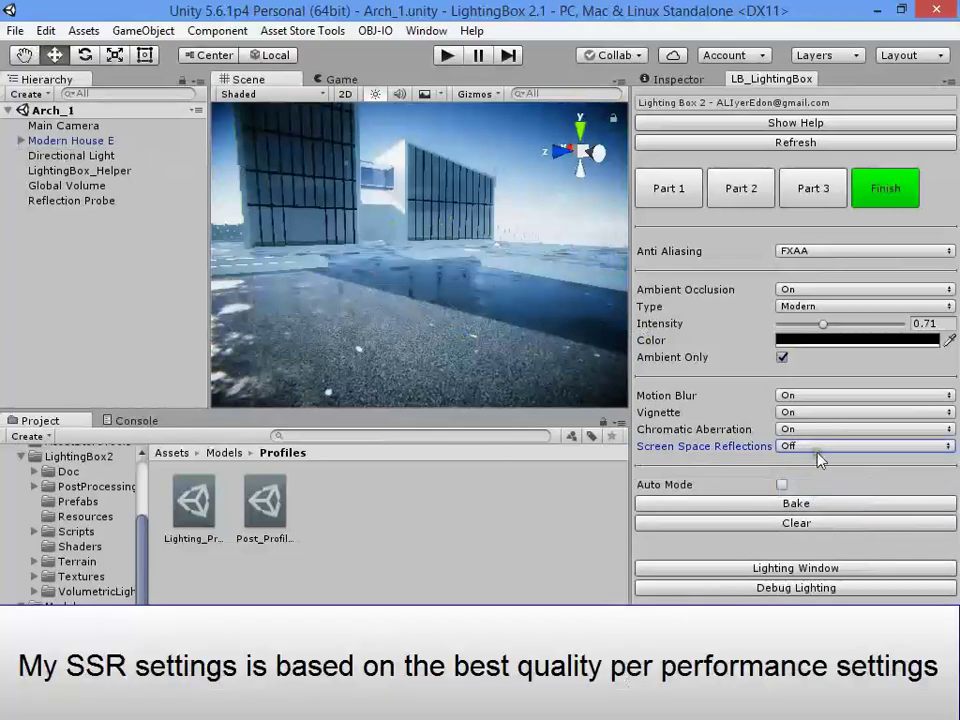
click(819, 447)
click(814, 467)
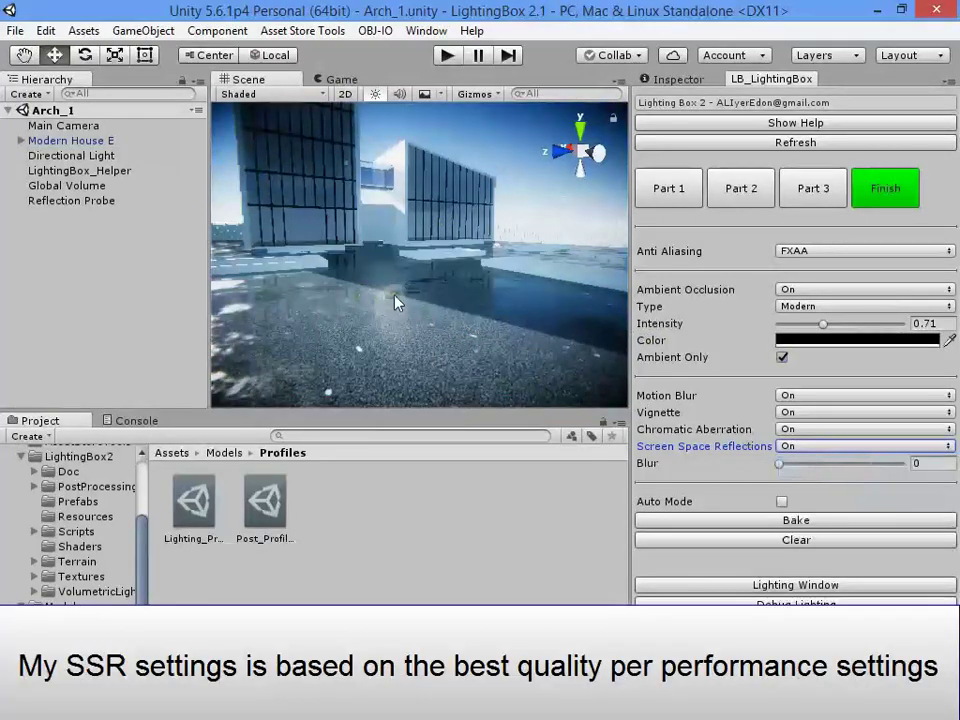
right_drag(396, 302, 450, 400)
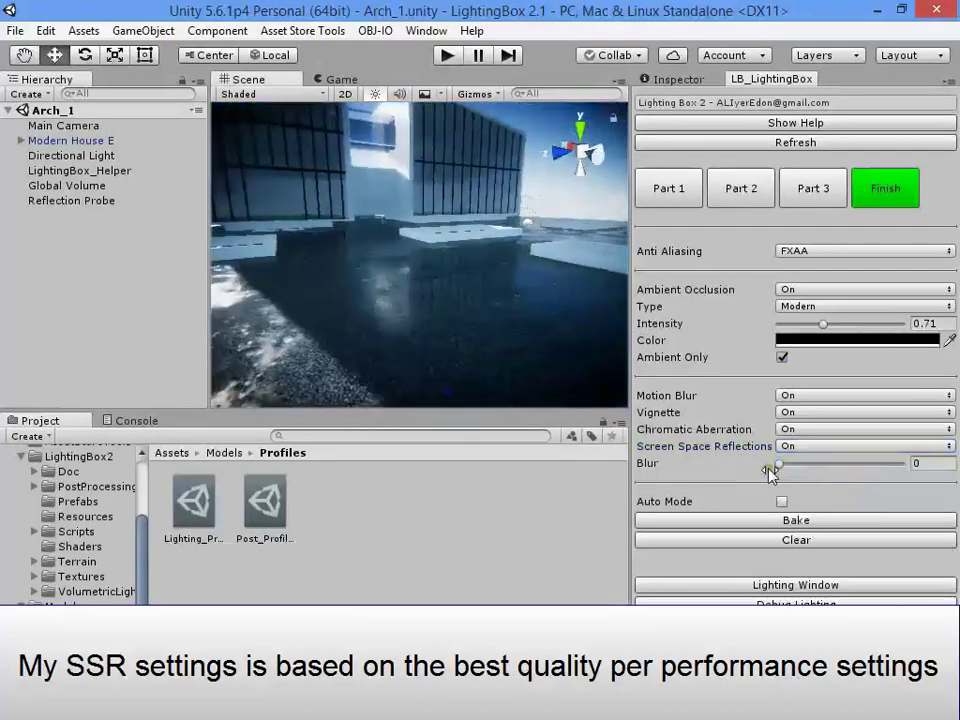
drag(790, 470, 505, 345)
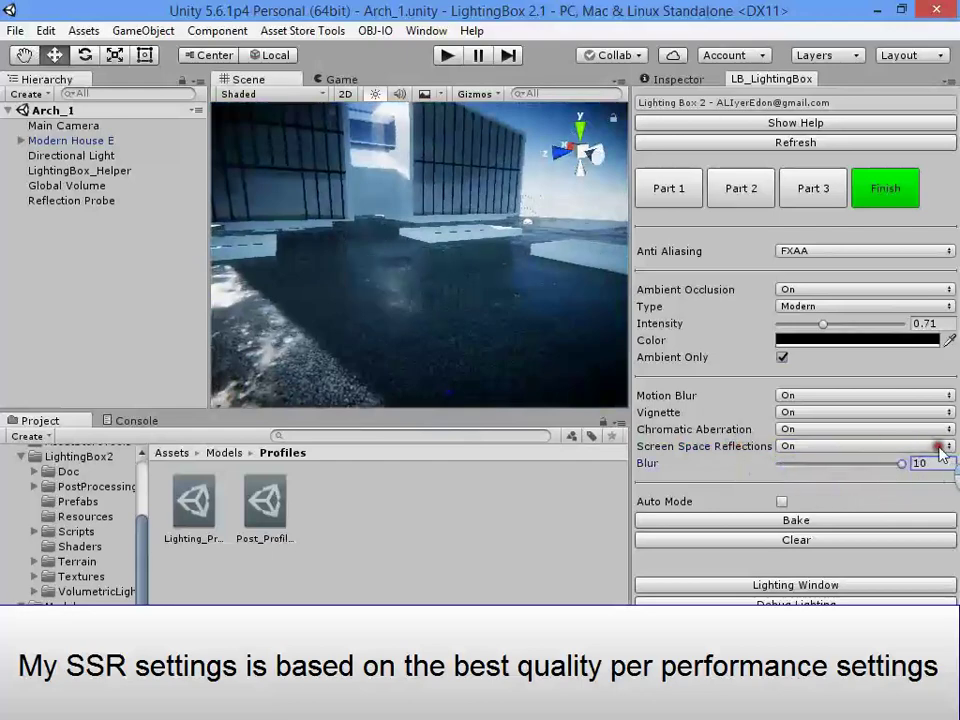
right_drag(505, 345, 518, 350)
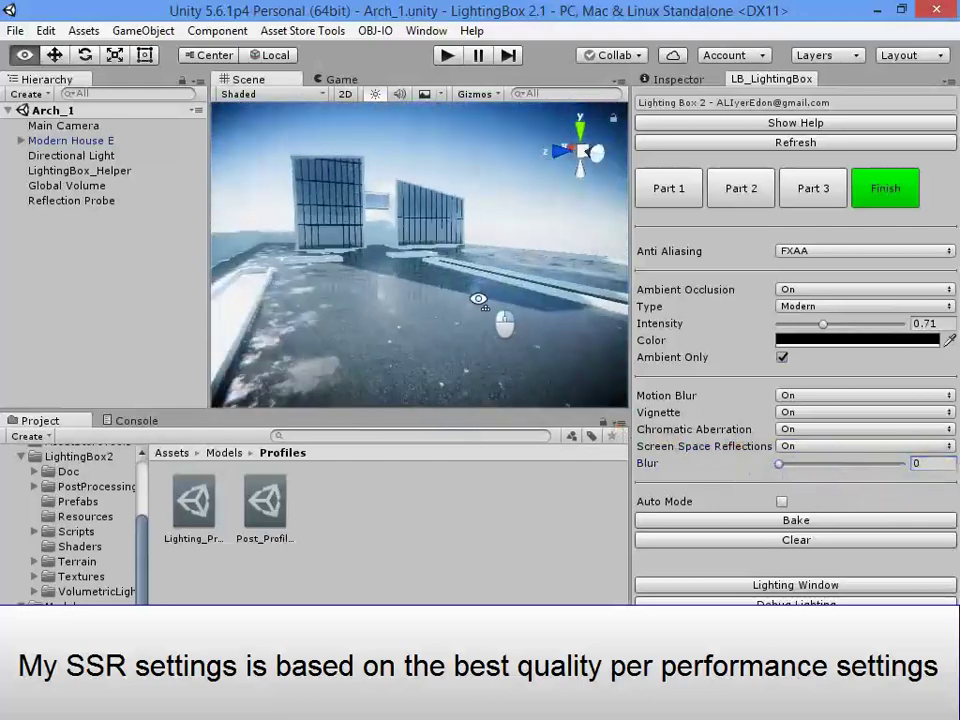
- Toggle Vignette and Chromatic Aberration off and back on, leaving both enabled
click(808, 412)
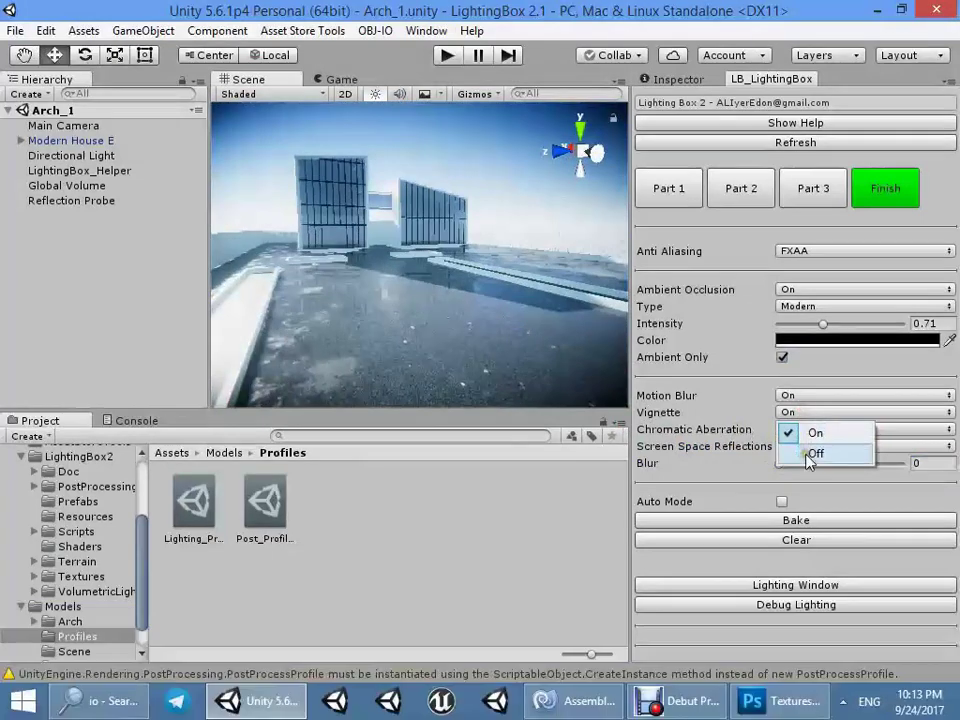
click(810, 454)
click(810, 412)
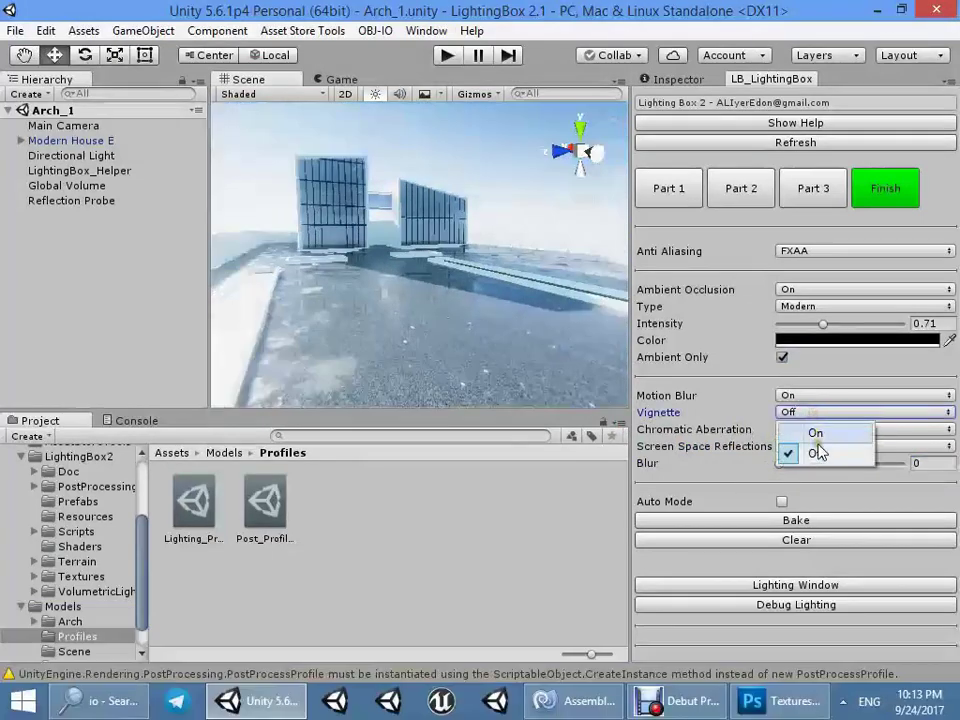
click(812, 431)
click(815, 429)
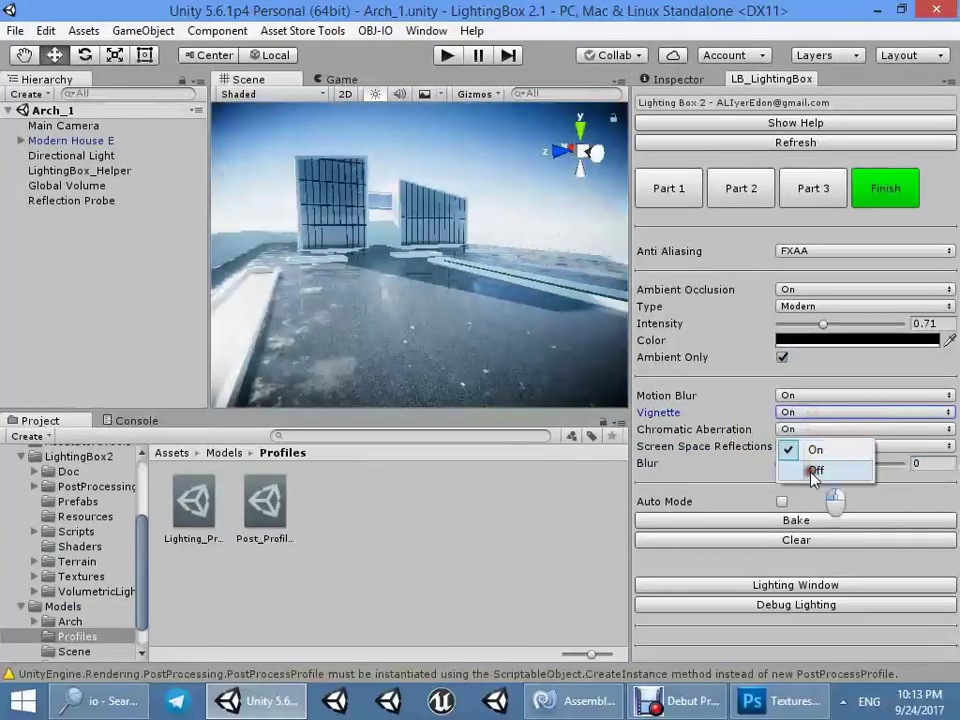
click(828, 469)
click(818, 429)
click(813, 451)
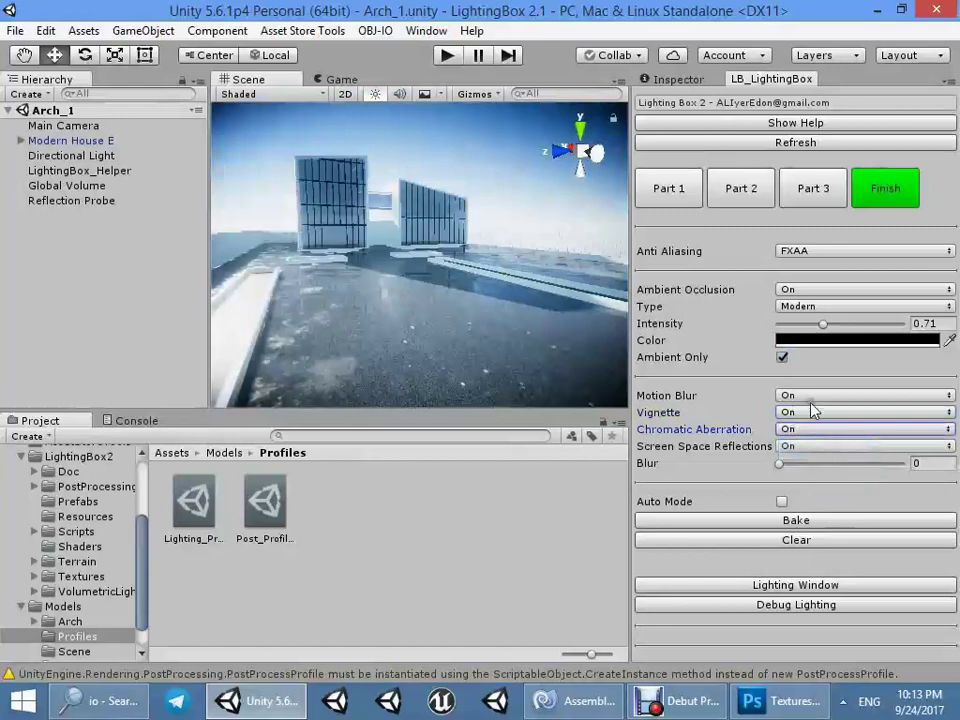
- Toggle Motion Blur off and back on, then set Ambient Occlusion to Off
click(812, 396)
click(816, 436)
click(814, 396)
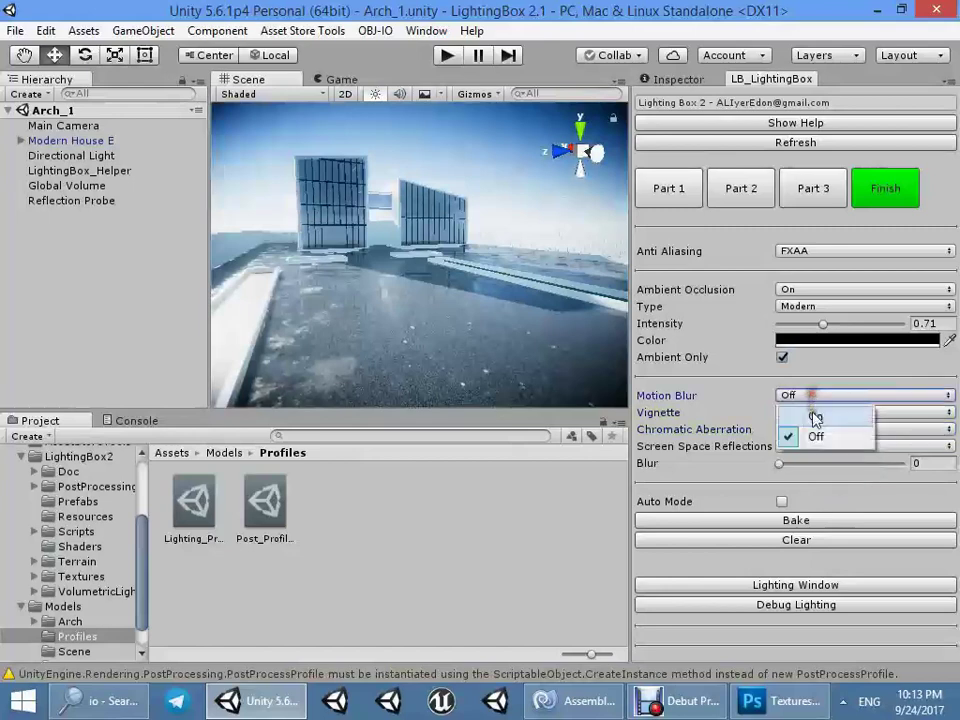
click(815, 418)
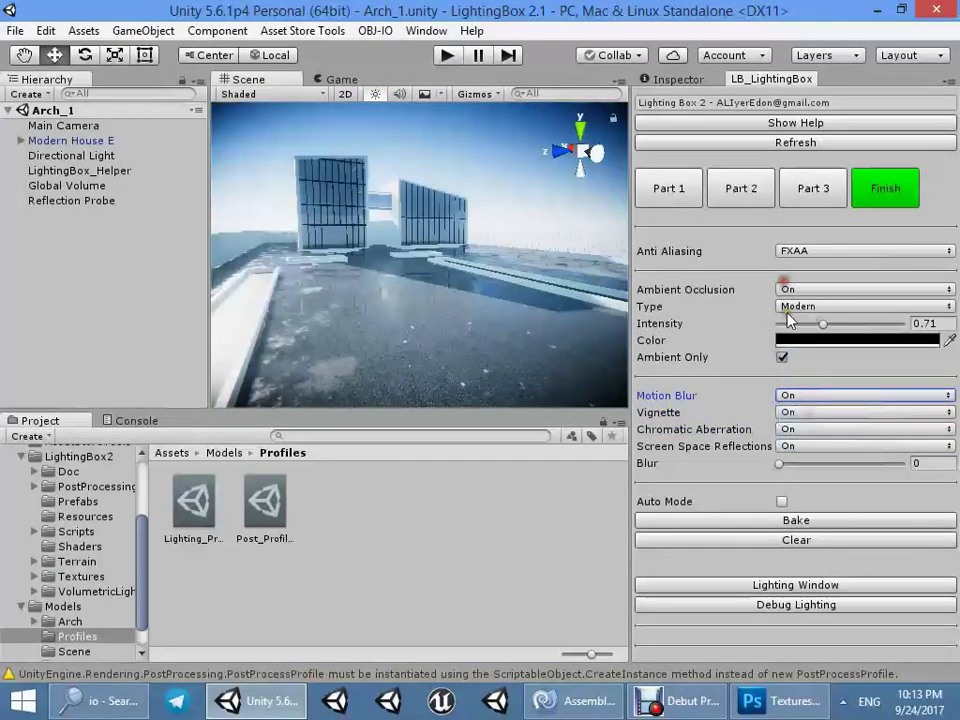
click(788, 289)
click(797, 330)
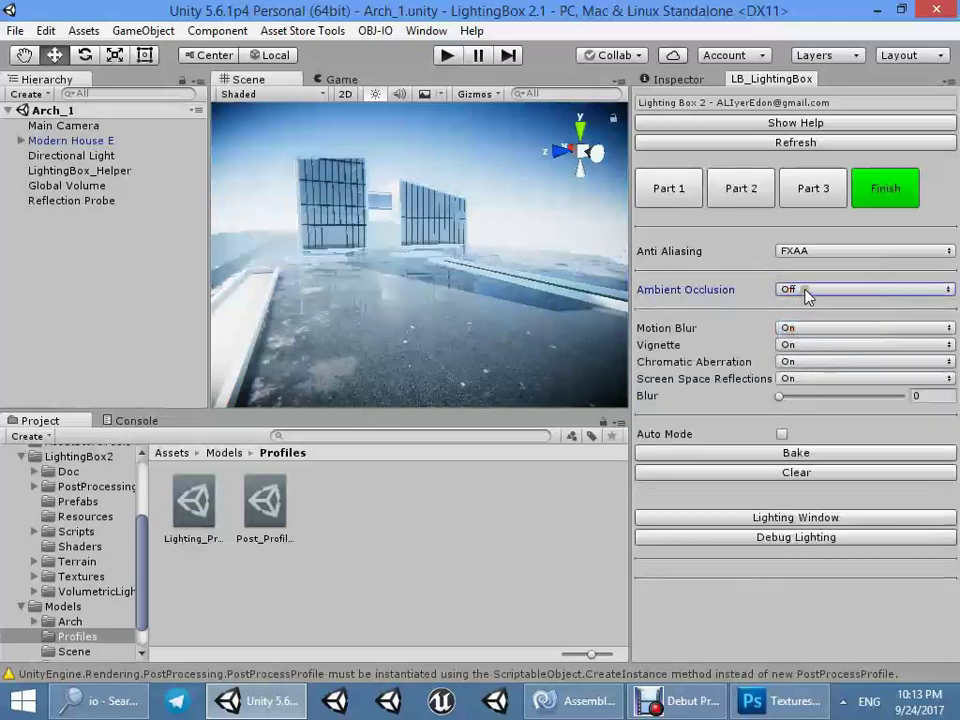
- Turn ambient occlusion back on as the Classic type, trying intensities from 0 up to 3.54
click(807, 290)
click(808, 306)
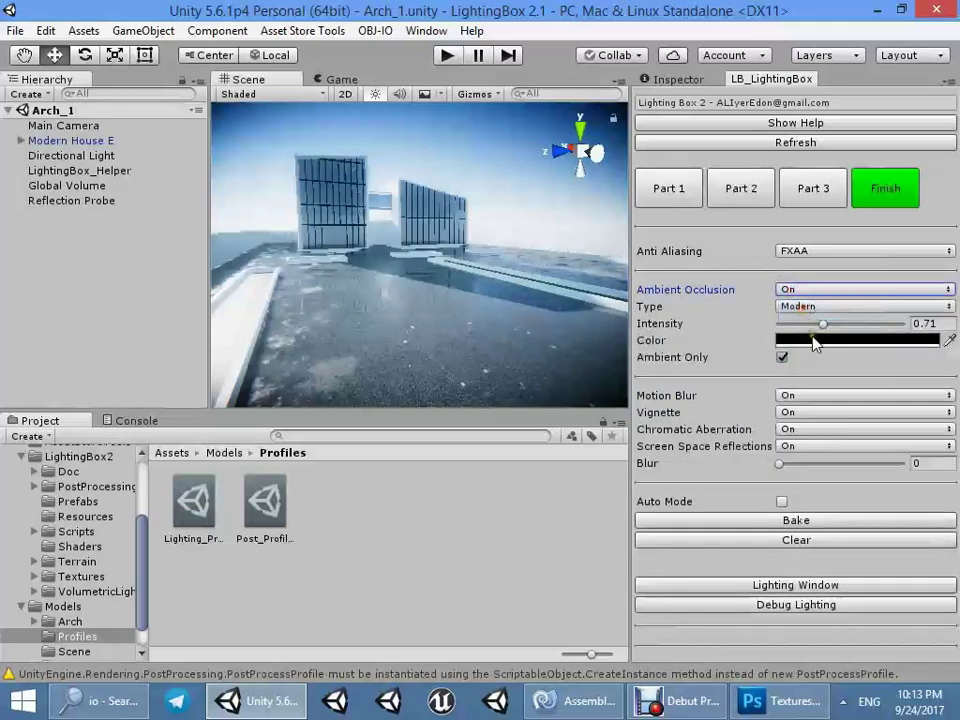
click(805, 306)
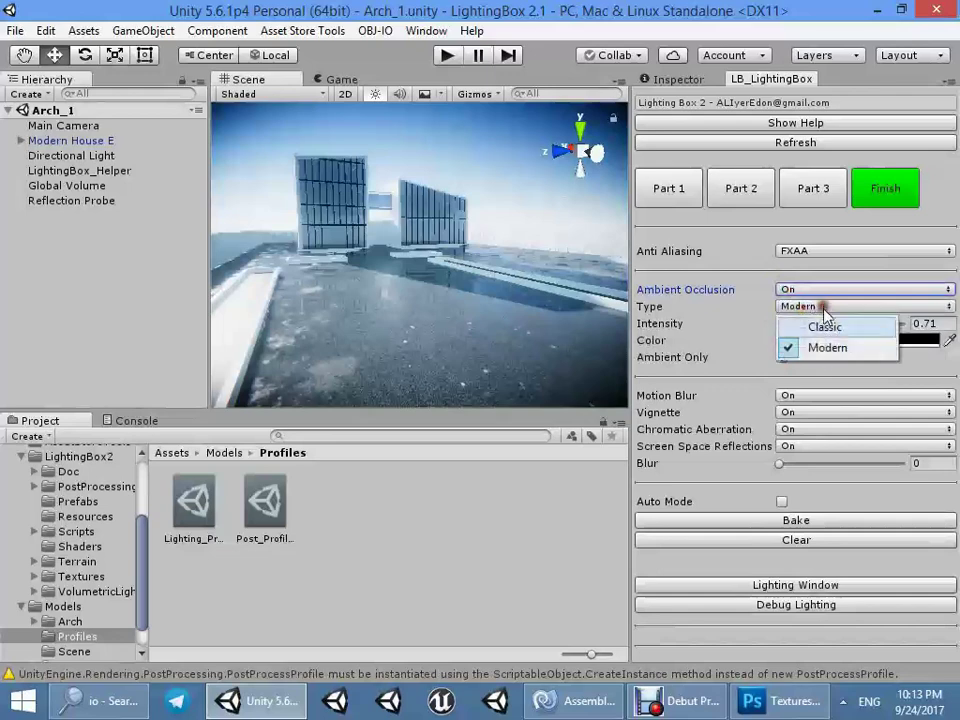
click(805, 324)
mouse_move(390, 266)
alt+mouse_down()
mouse_move(428, 266)
mouse_move(115, 272)
mouse_move(107, 340)
alt+mouse_up()
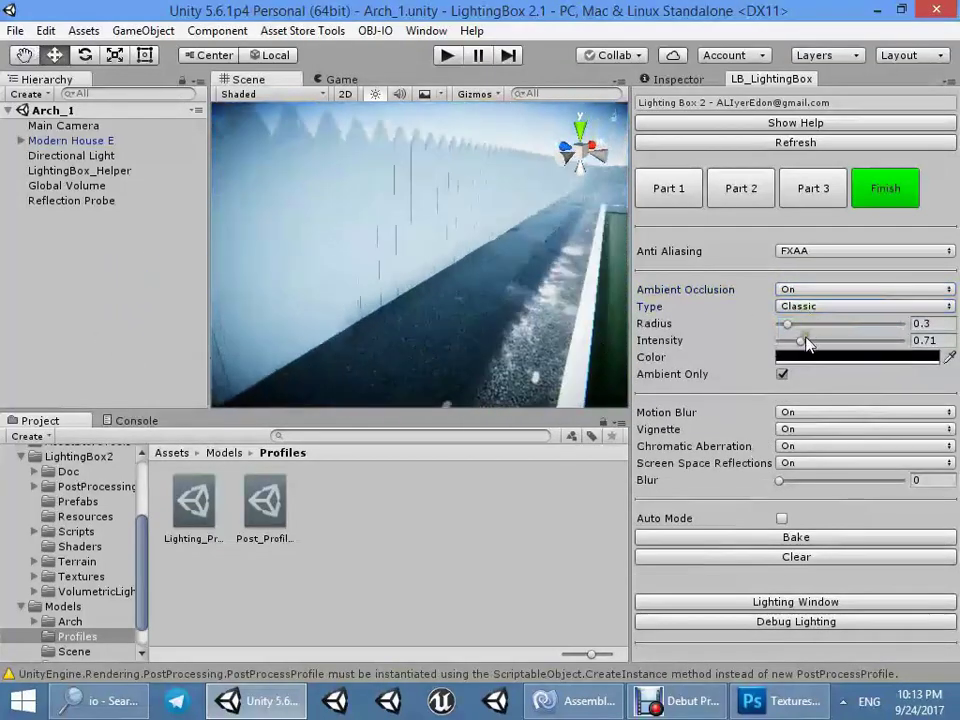
mouse_move(795, 343)
mouse_down()
mouse_move(769, 321)
mouse_move(857, 341)
mouse_up()
alt+drag(360, 349, 643, 258)
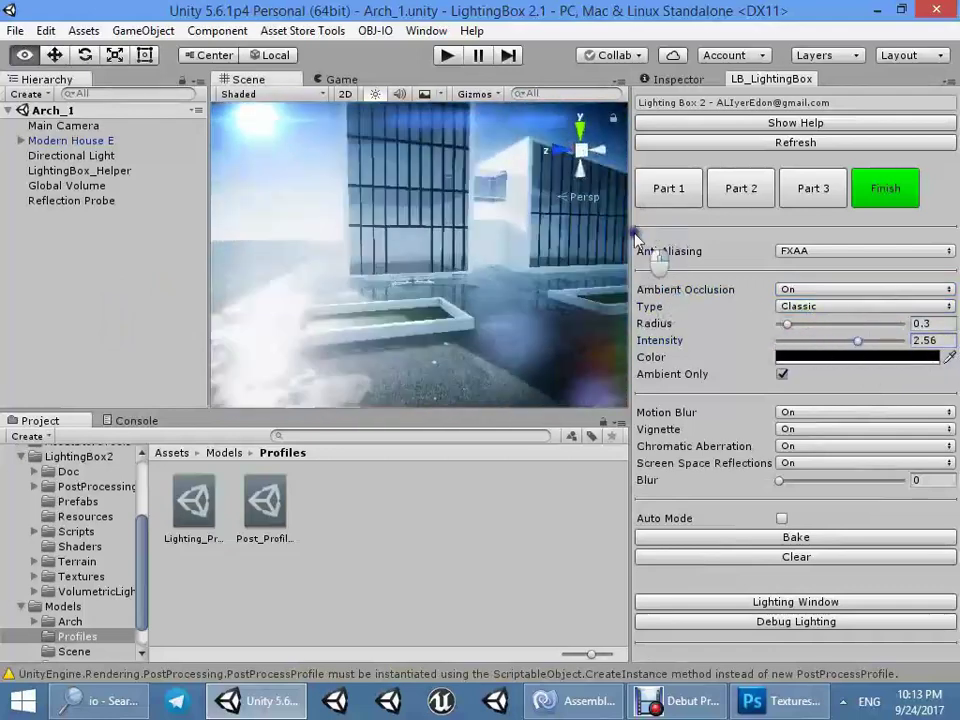
click(800, 378)
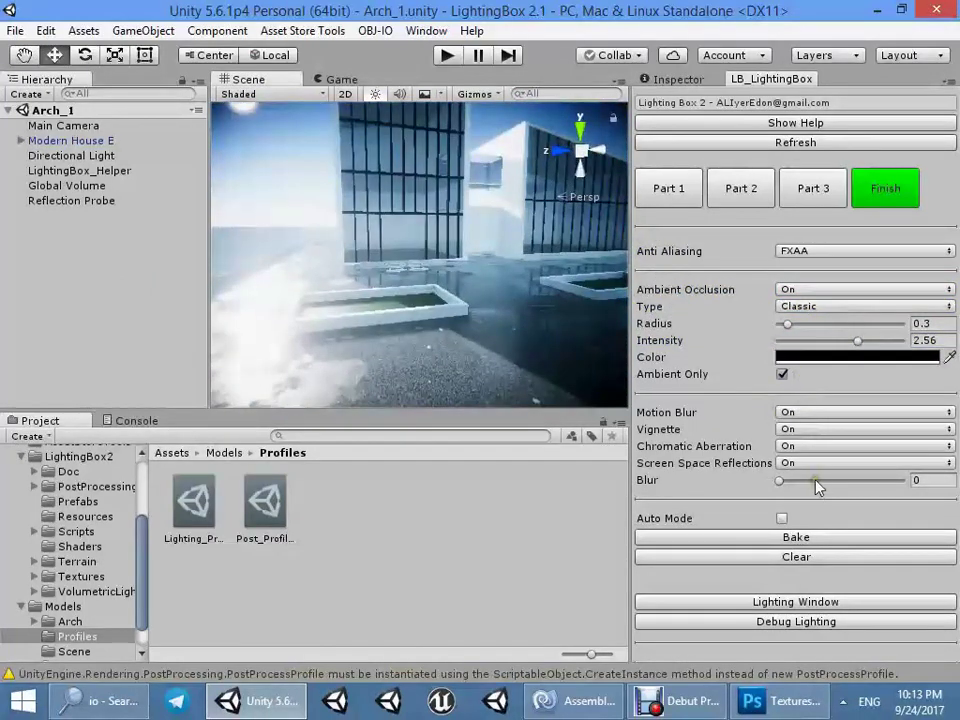
drag(857, 341, 884, 313)
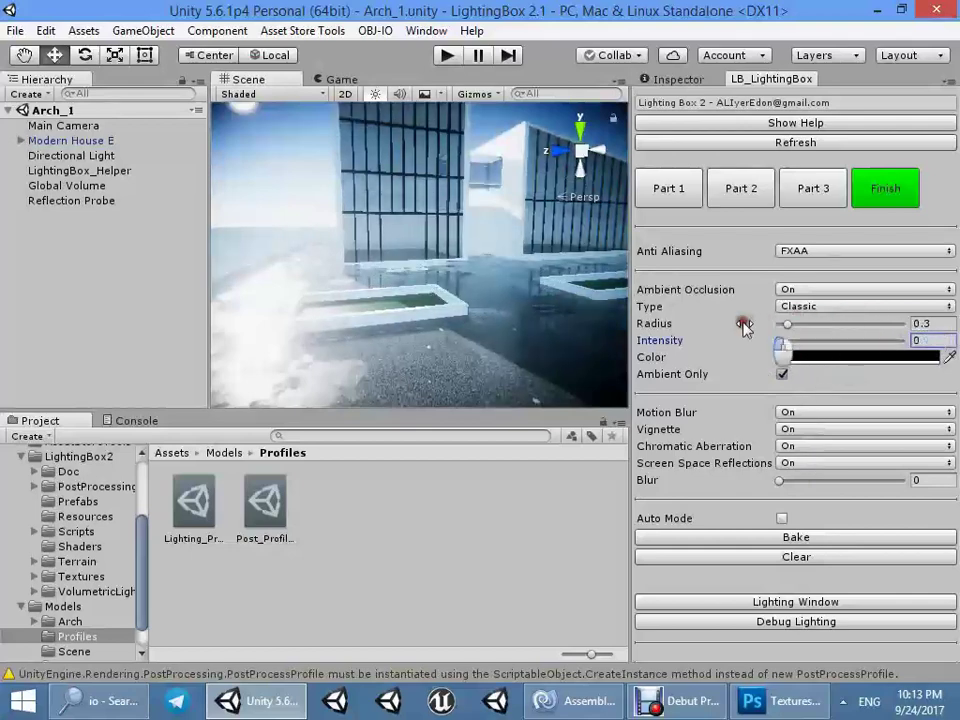
- Set the Classic ambient occlusion radius to 0.3 and intensity to 1.8
right_drag(480, 253, 574, 208)
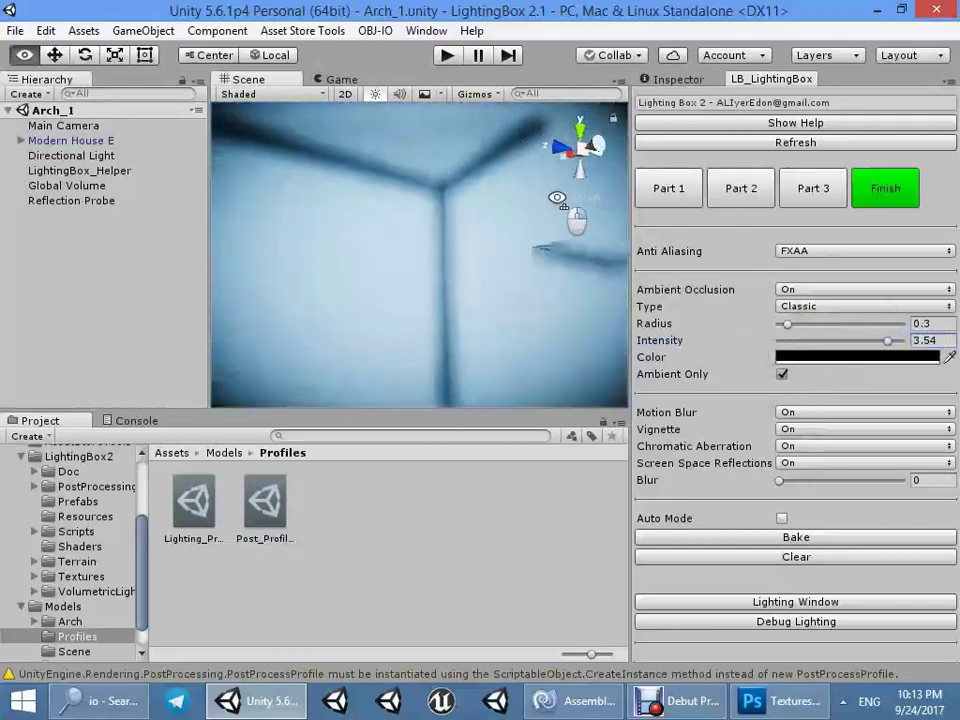
right_drag(735, 318, 735, 390)
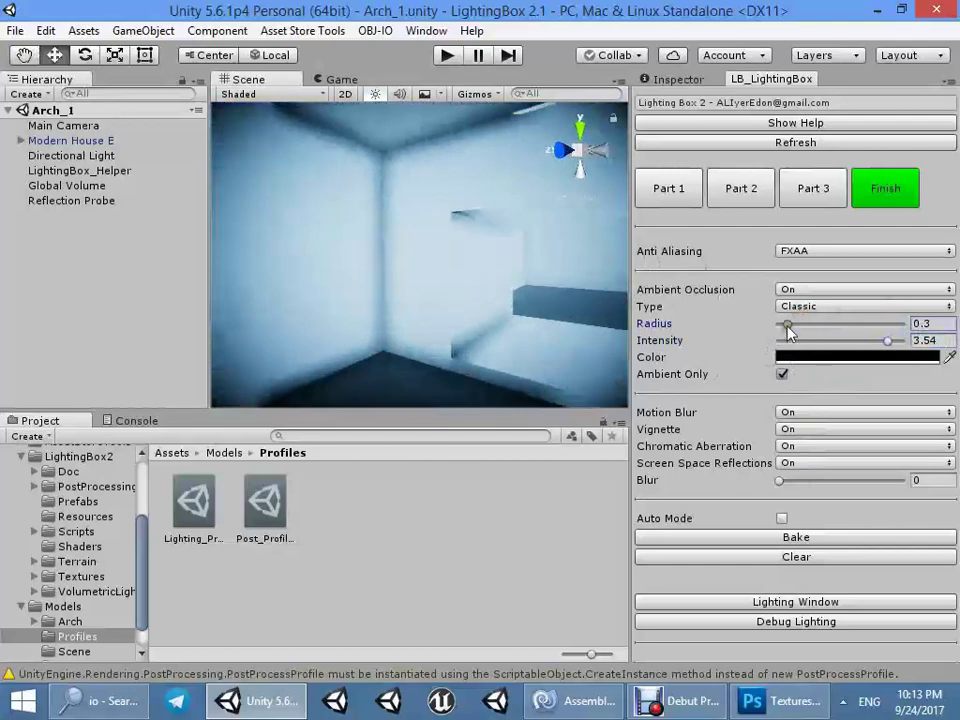
drag(788, 328, 784, 327)
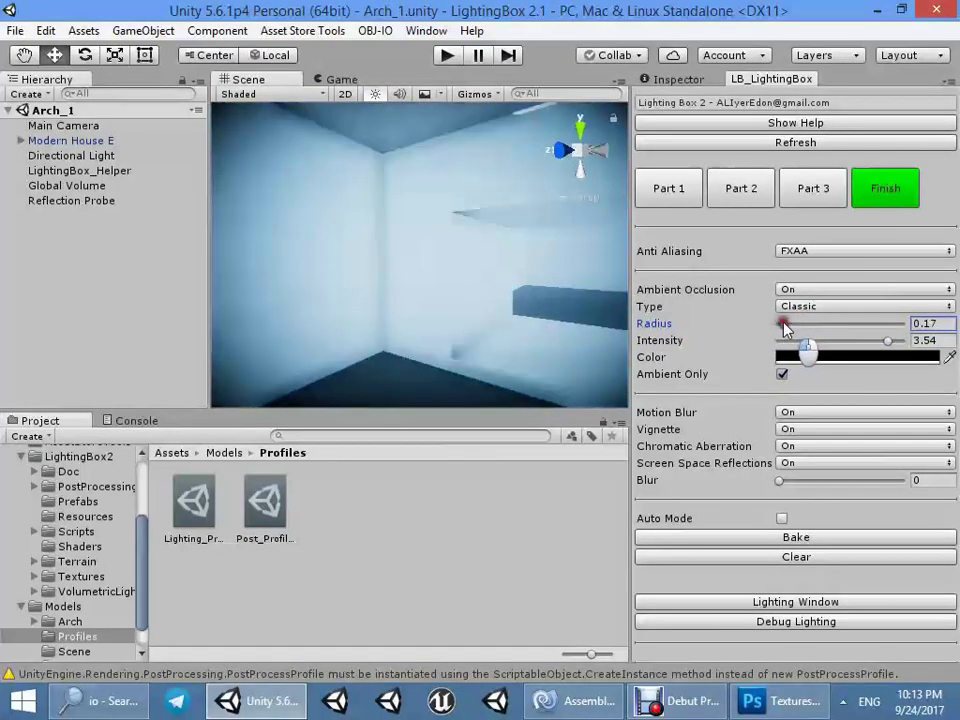
drag(784, 327, 878, 392)
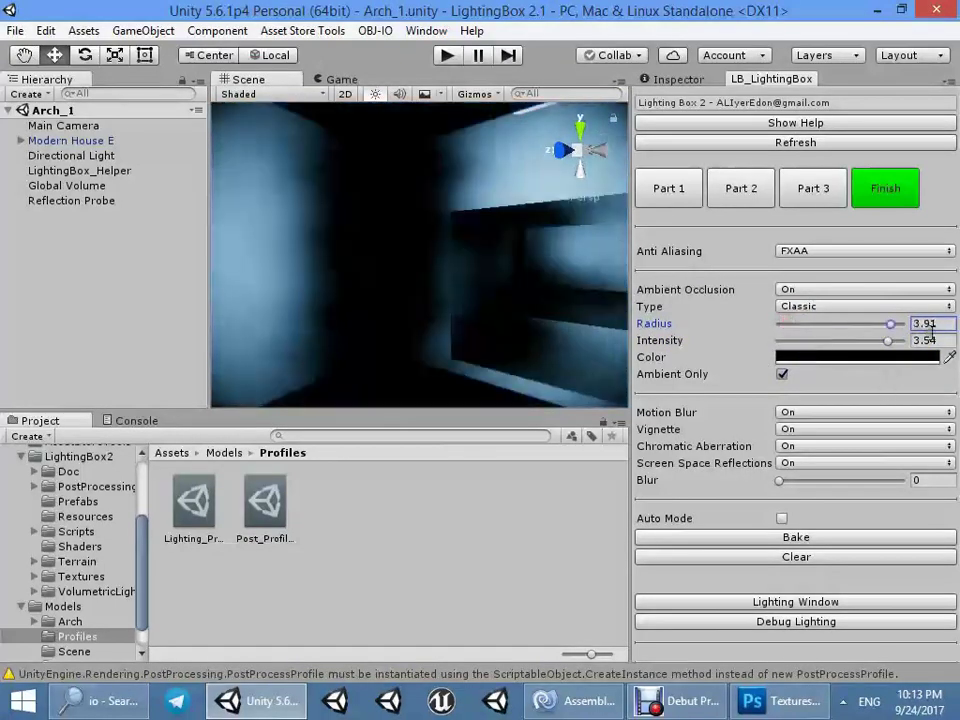
text(0.3)
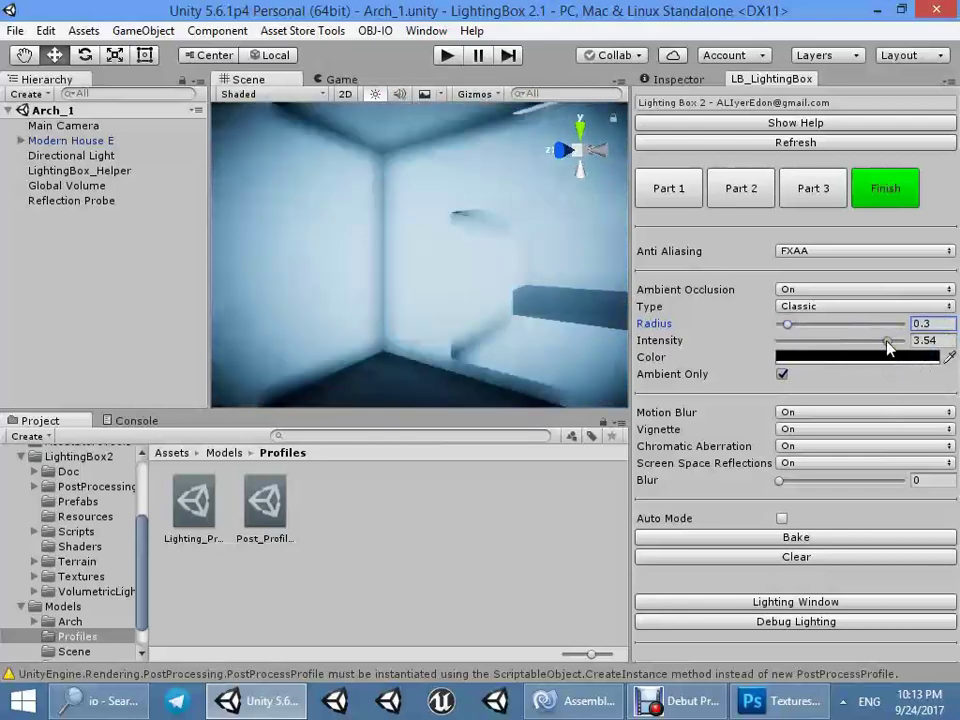
mouse_move(888, 345)
mouse_down()
mouse_move(953, 352)
mouse_move(834, 345)
mouse_up()
mouse_move(600, 250)
right_down()
mouse_move(271, 268)
mouse_move(536, 310)
right_up()
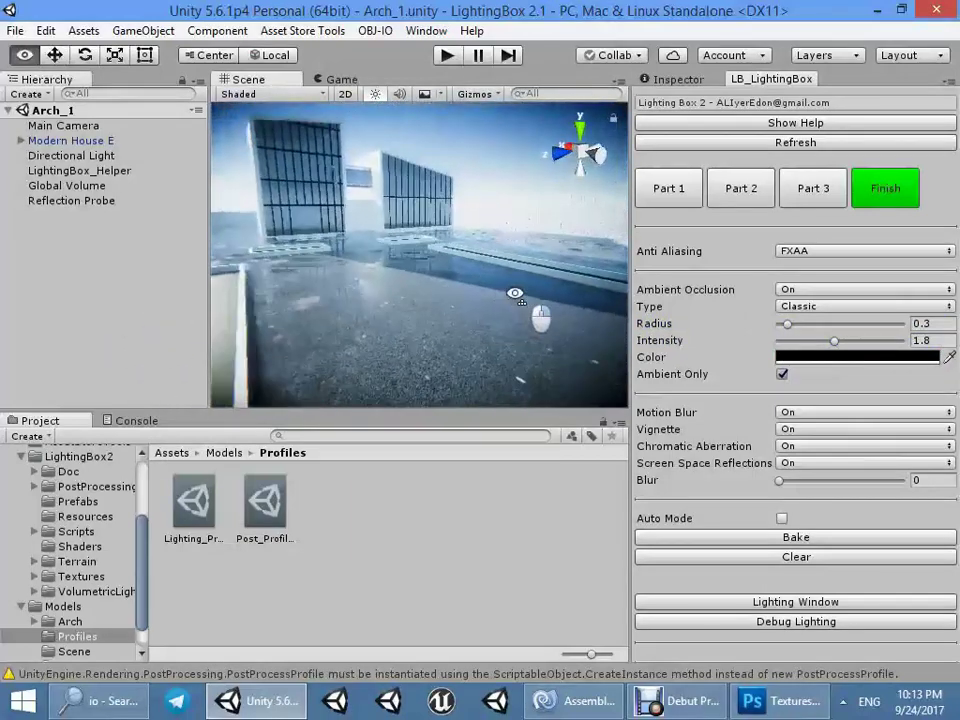
click(811, 540)
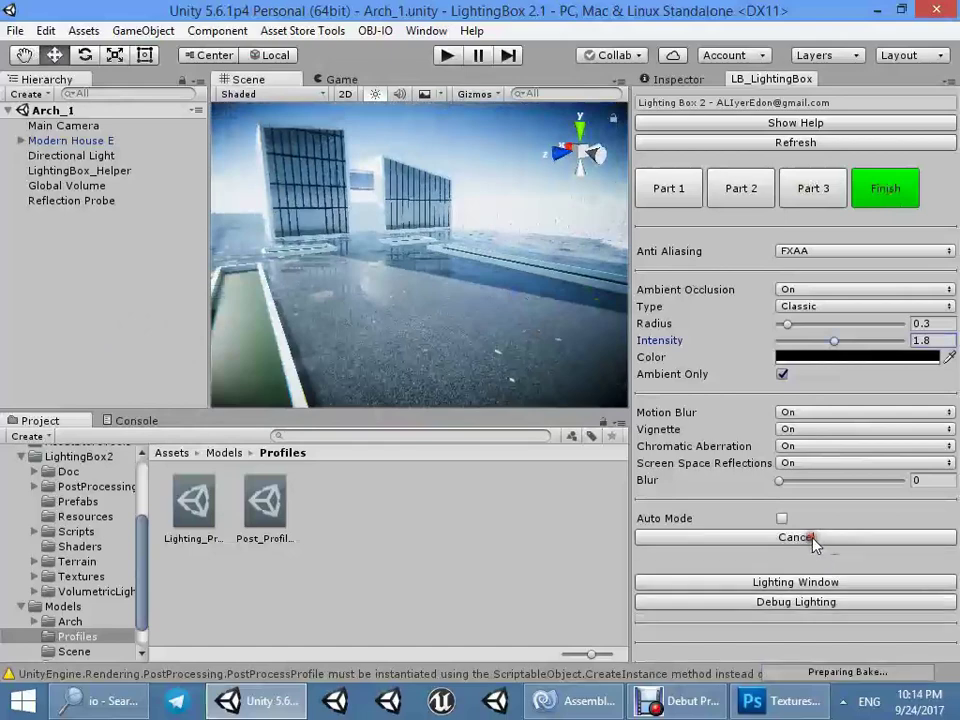
click(136, 420)
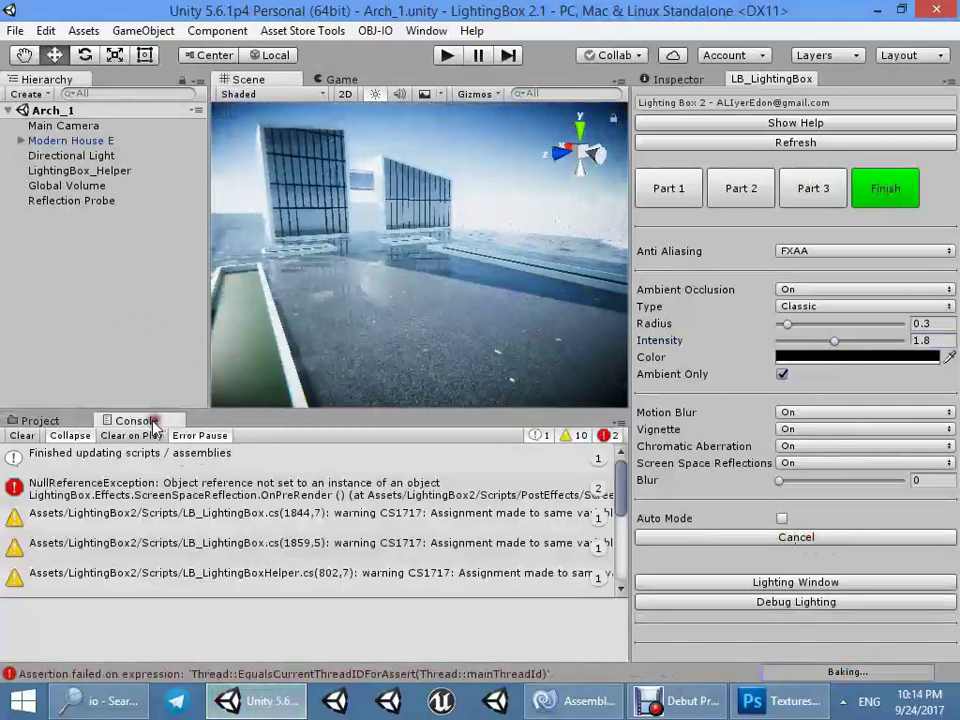
click(19, 435)
click(60, 421)
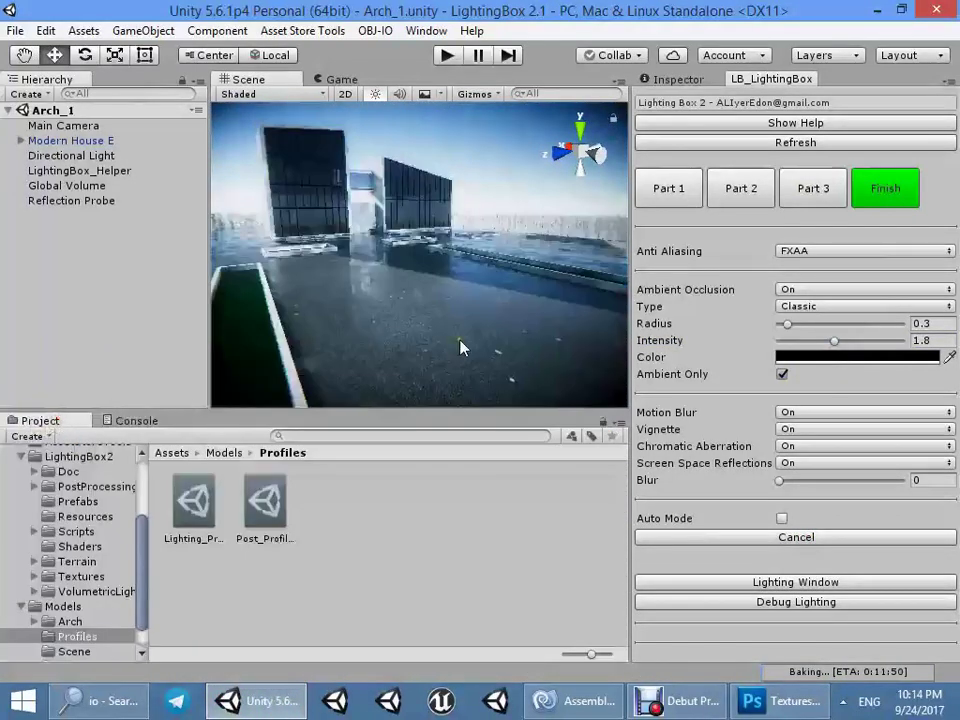
mouse_move(460, 347)
right_down()
mouse_move(426, 377)
mouse_move(535, 333)
right_up()
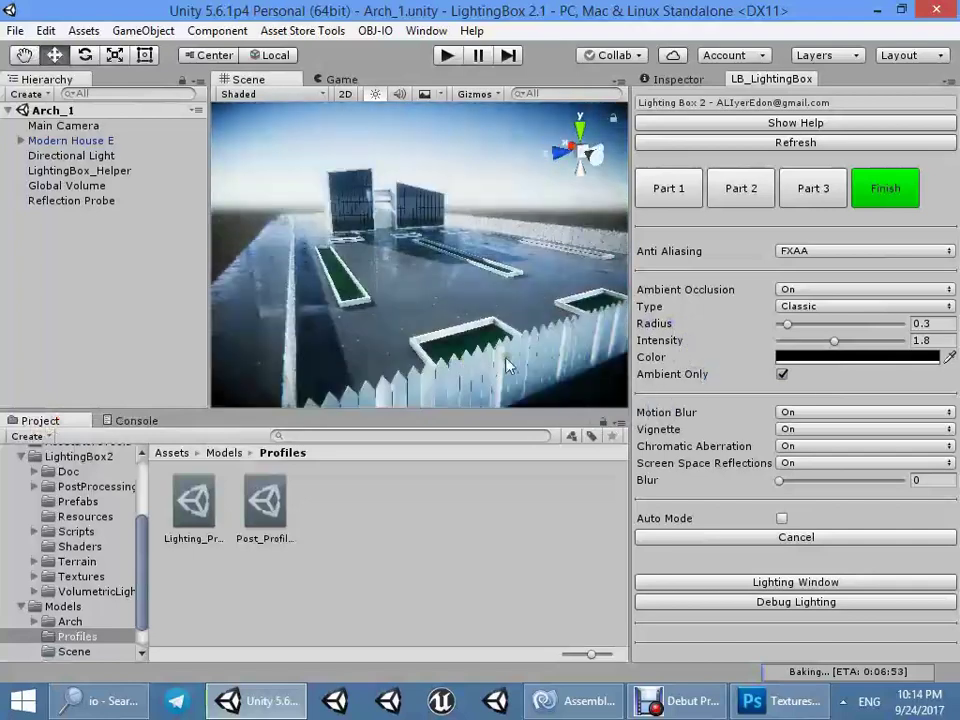
right_drag(535, 333, 508, 390)
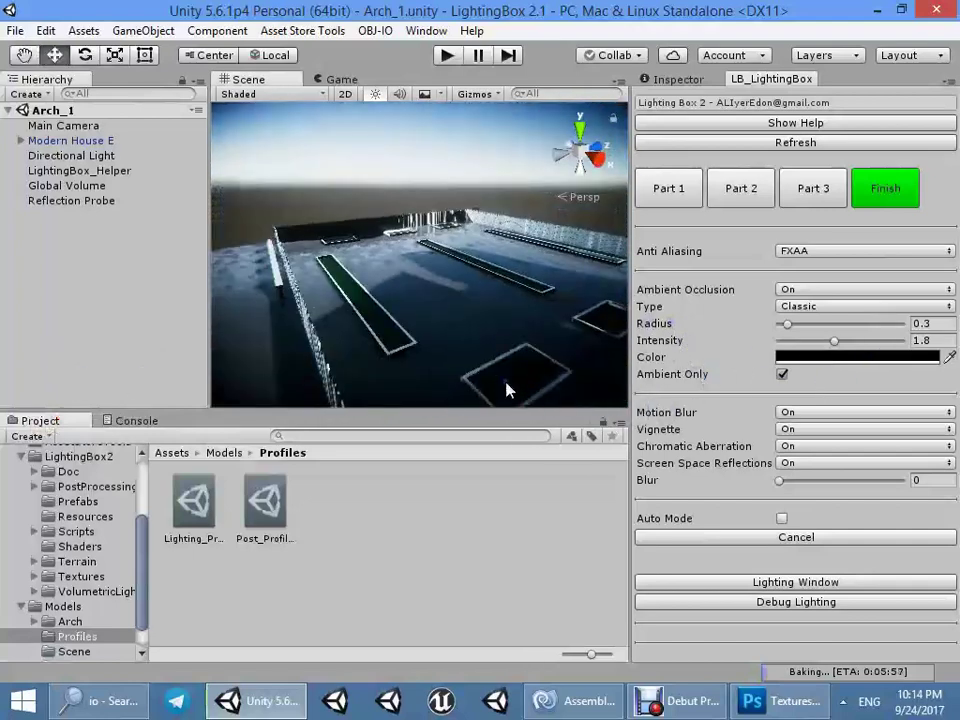
mouse_move(430, 380)
right_down()
mouse_move(167, 293)
mouse_move(265, 314)
mouse_move(724, 267)
mouse_move(498, 343)
mouse_move(488, 244)
right_up()
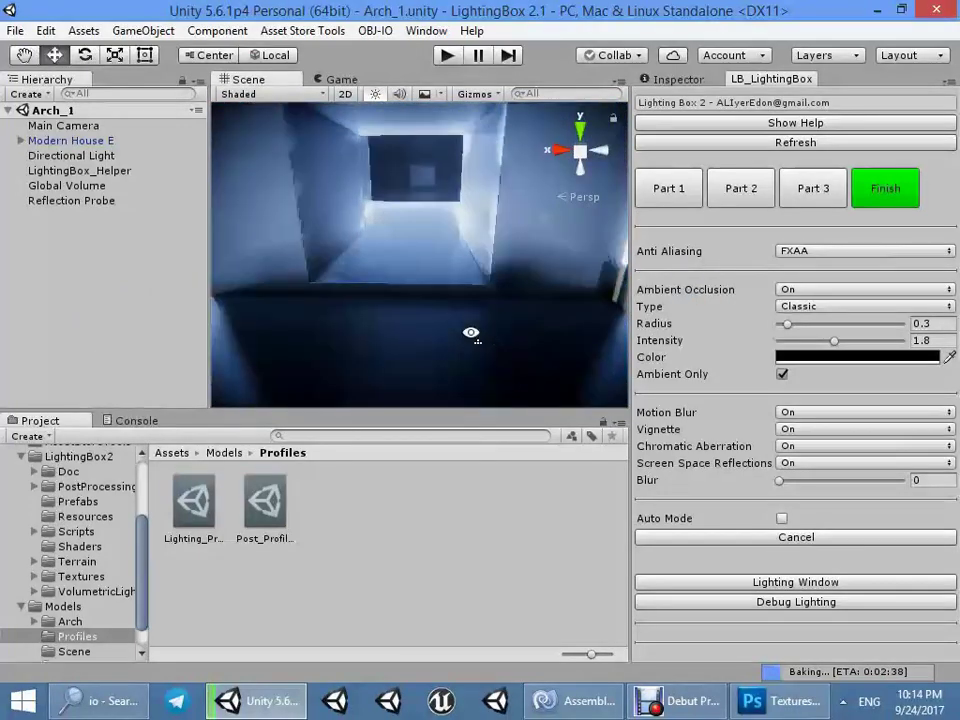
- Select Build_Left in Modern House E and set its Wall material smoothness to 0
click(474, 192)
click(685, 83)
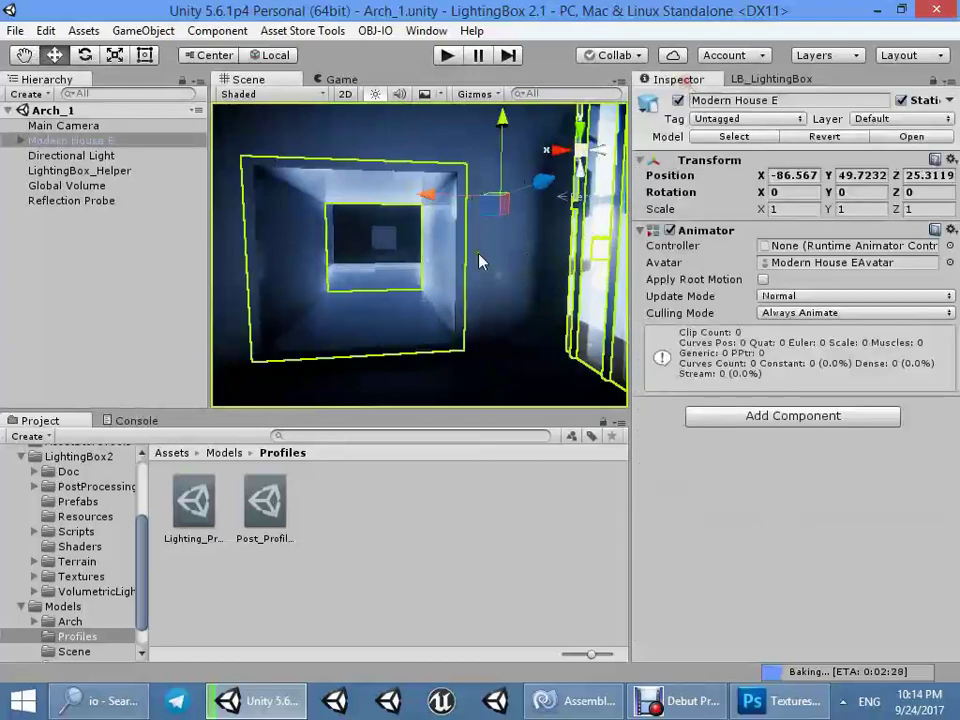
click(508, 311)
click(718, 396)
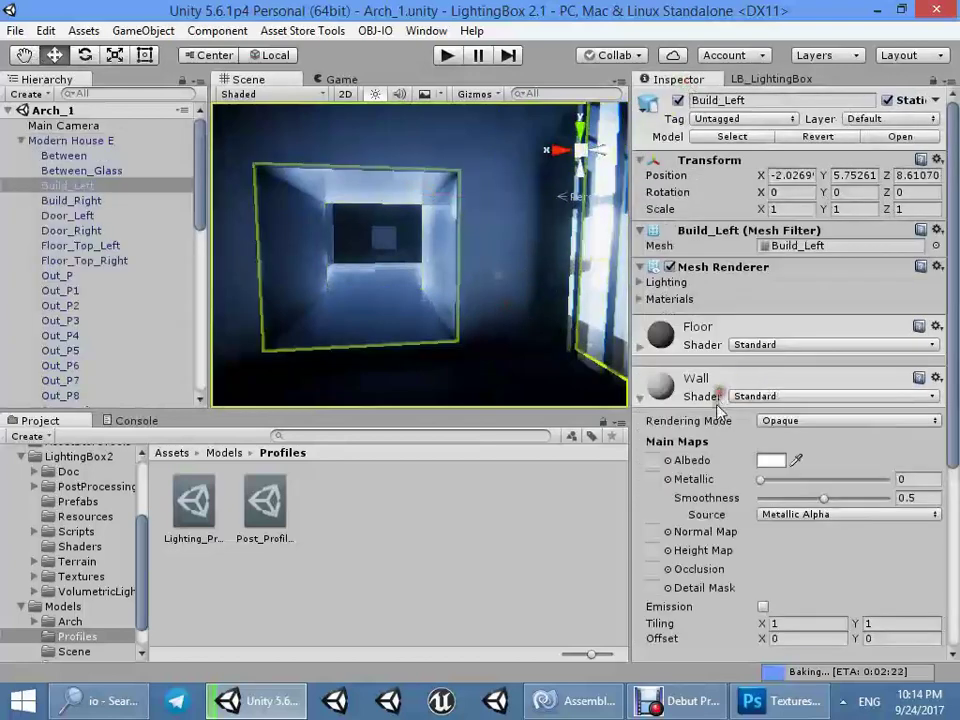
drag(823, 498, 690, 497)
mouse_move(565, 400)
right_down()
mouse_move(432, 288)
mouse_move(381, 286)
mouse_move(544, 353)
mouse_move(561, 321)
right_up()
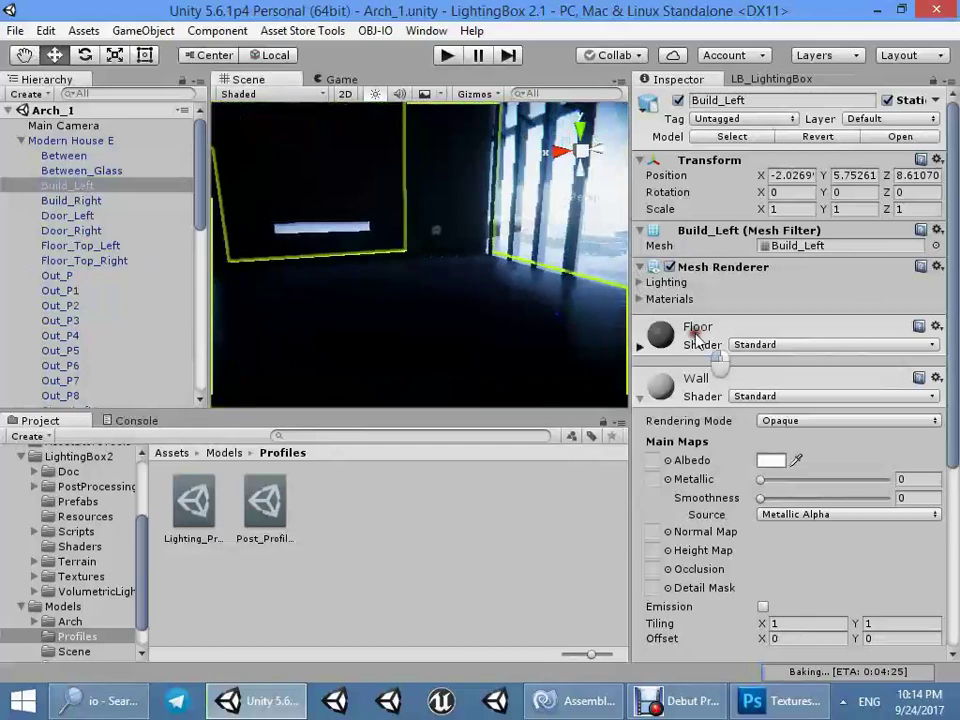
- Set the Floor material's albedo to white FFFFFF and its smoothness to 0
click(698, 328)
click(770, 409)
drag(144, 182, 20, 62)
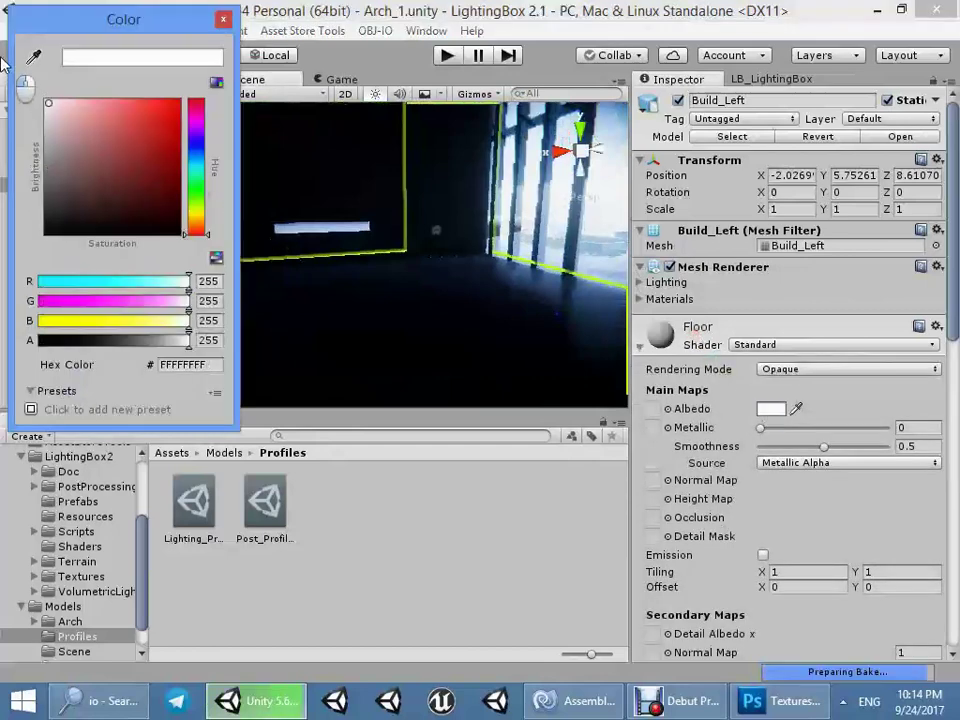
drag(823, 446, 760, 446)
mouse_move(427, 307)
right_down()
mouse_move(343, 352)
mouse_move(190, 340)
right_up()
mouse_move(250, 335)
right_down()
mouse_move(332, 317)
mouse_move(285, 328)
right_up()
key(f)
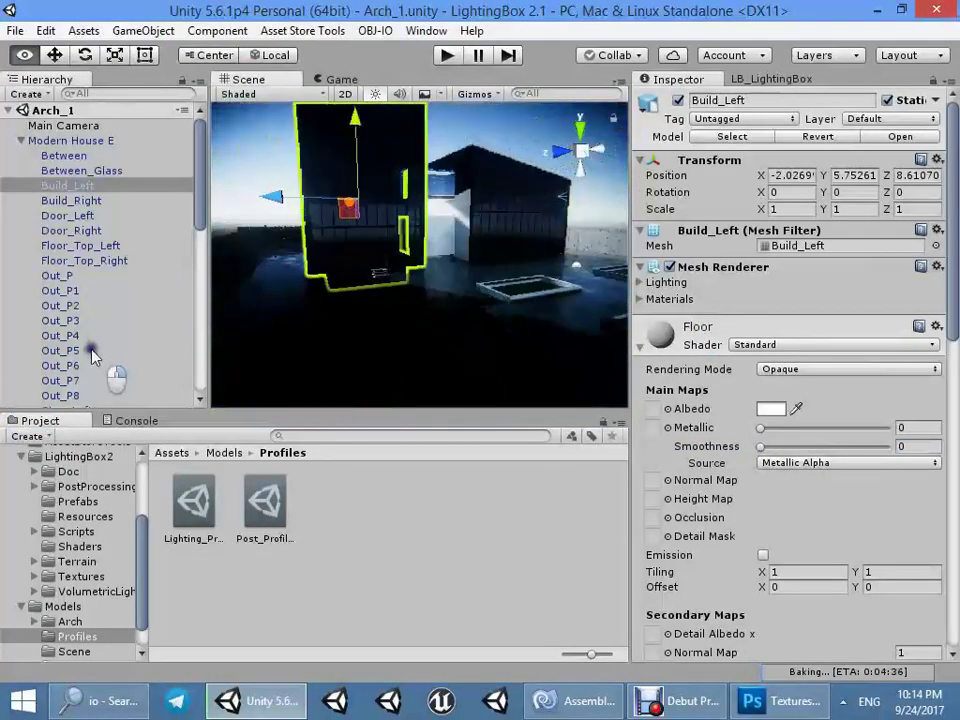
mouse_move(456, 338)
right_down()
mouse_move(470, 310)
mouse_move(462, 293)
right_up()
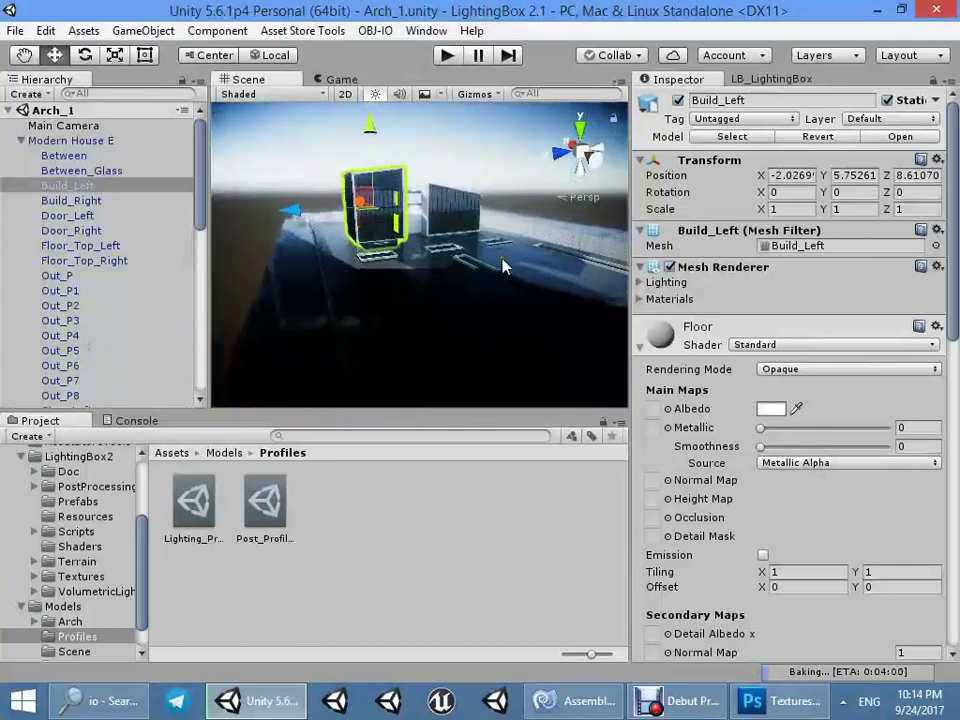
click(790, 79)
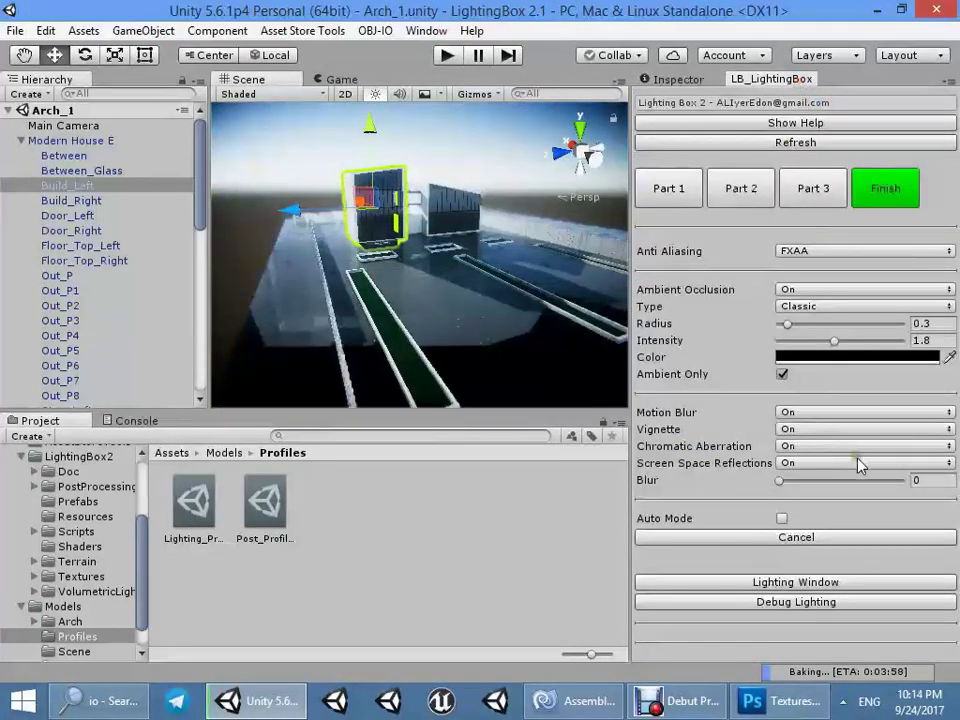
- Cancel the running lightmap bake and turn off Prioritize View in the Lighting settings
click(803, 582)
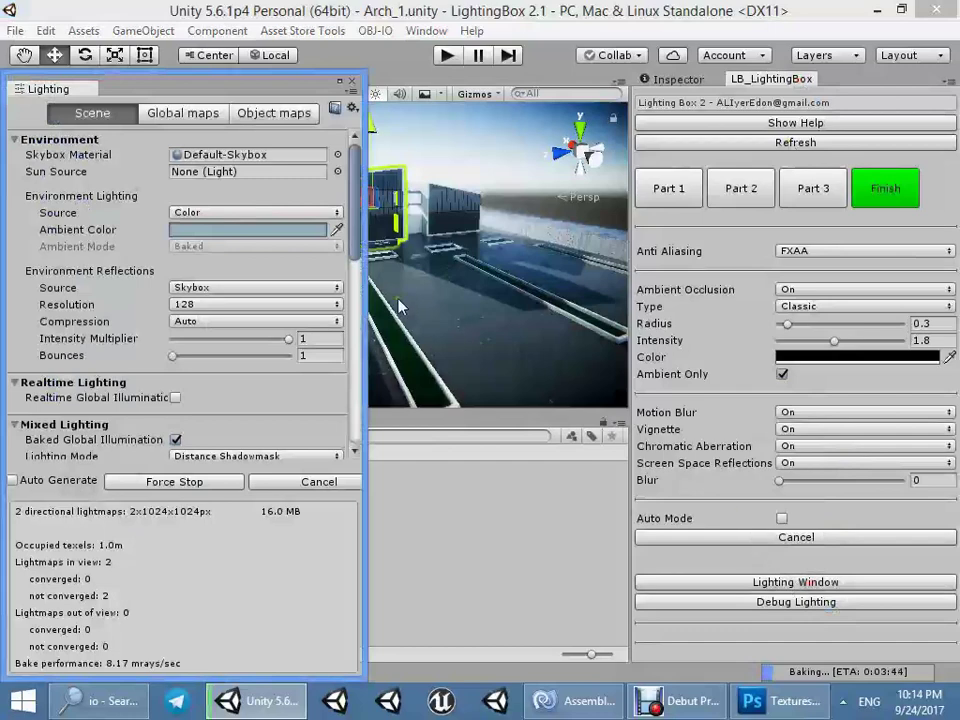
scroll(271, 257, down, 5)
scroll(218, 329, down, 2)
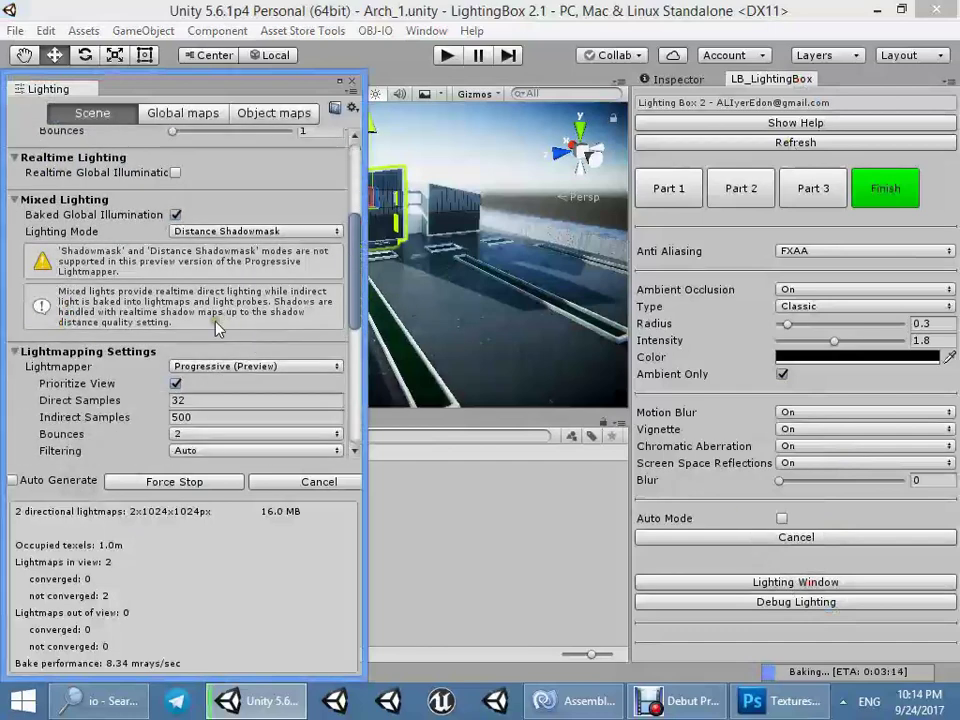
click(305, 481)
click(175, 384)
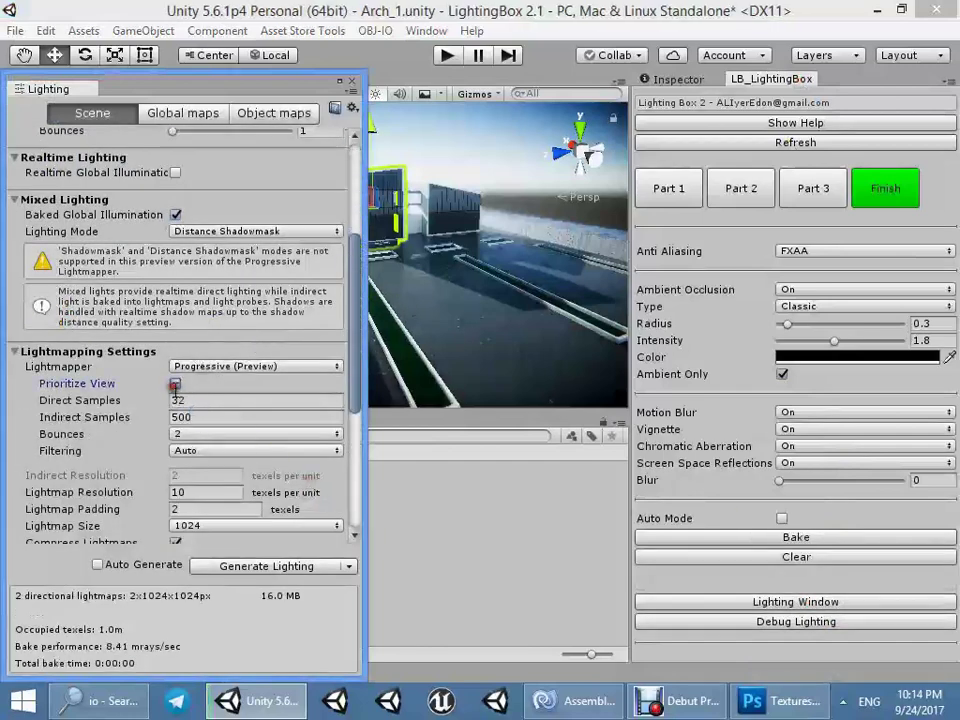
- Set lightmapping samples to 100 direct and 1000 indirect
click(216, 418)
text(3)
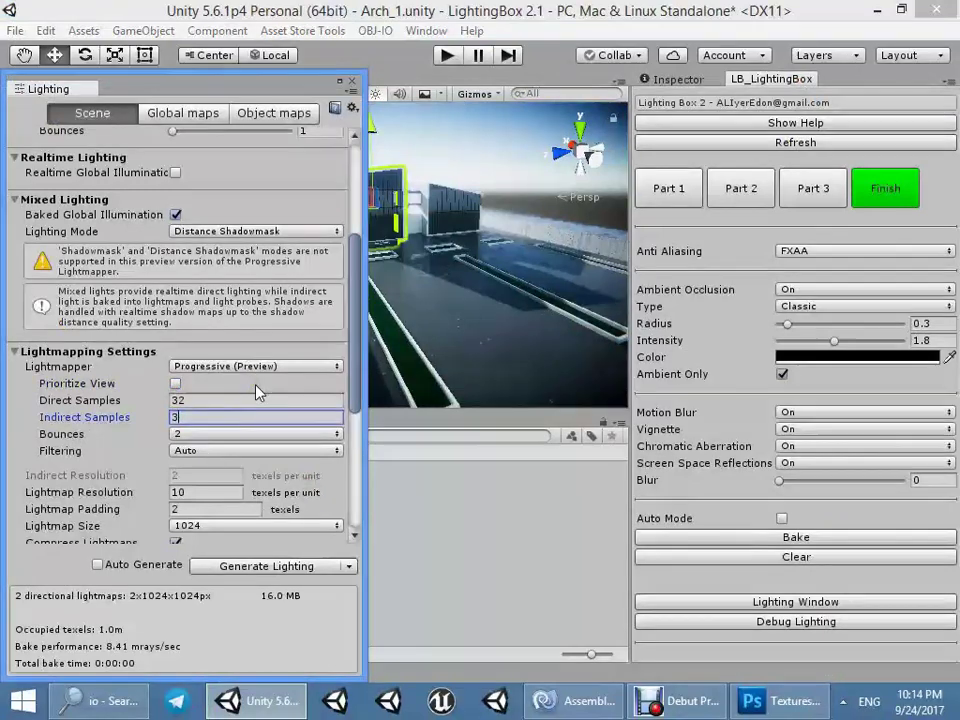
key(BackSpace)
text(10)
text(00)
click(260, 400)
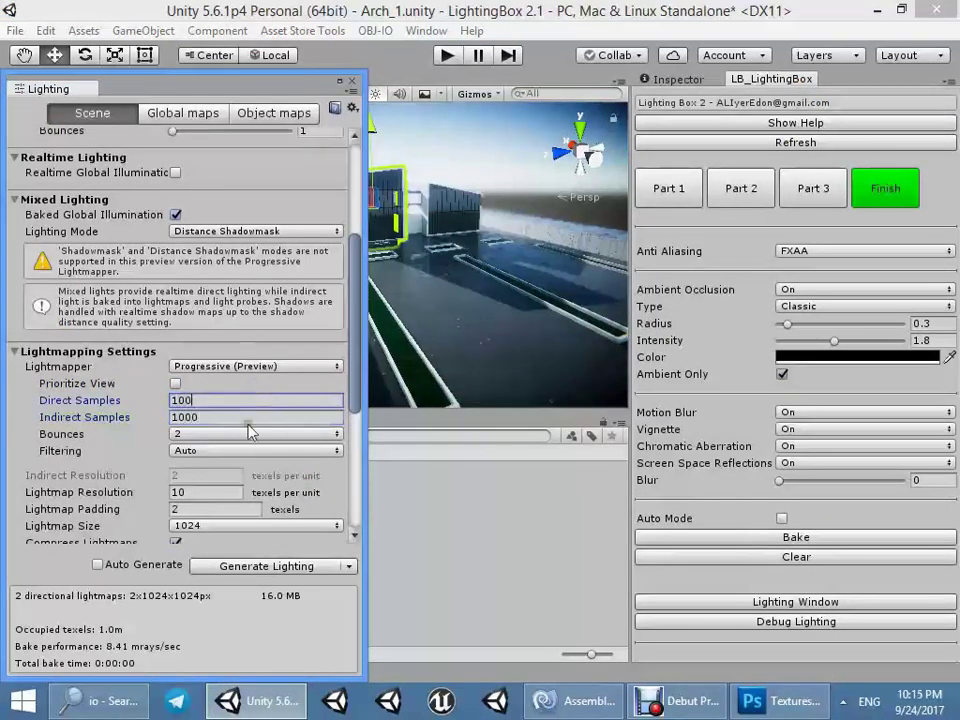
scroll(260, 458, down, 3)
scroll(240, 460, down, 3)
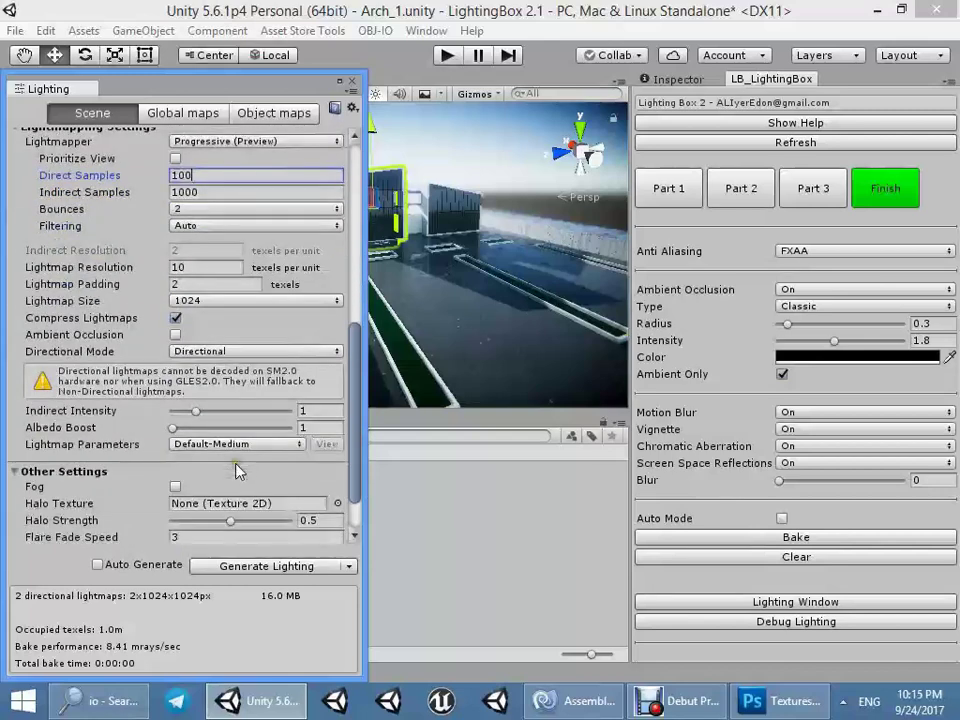
- Choose Default-HighResolution lightmap parameters, clear the baked data and restart lightmap generation
click(240, 444)
click(252, 485)
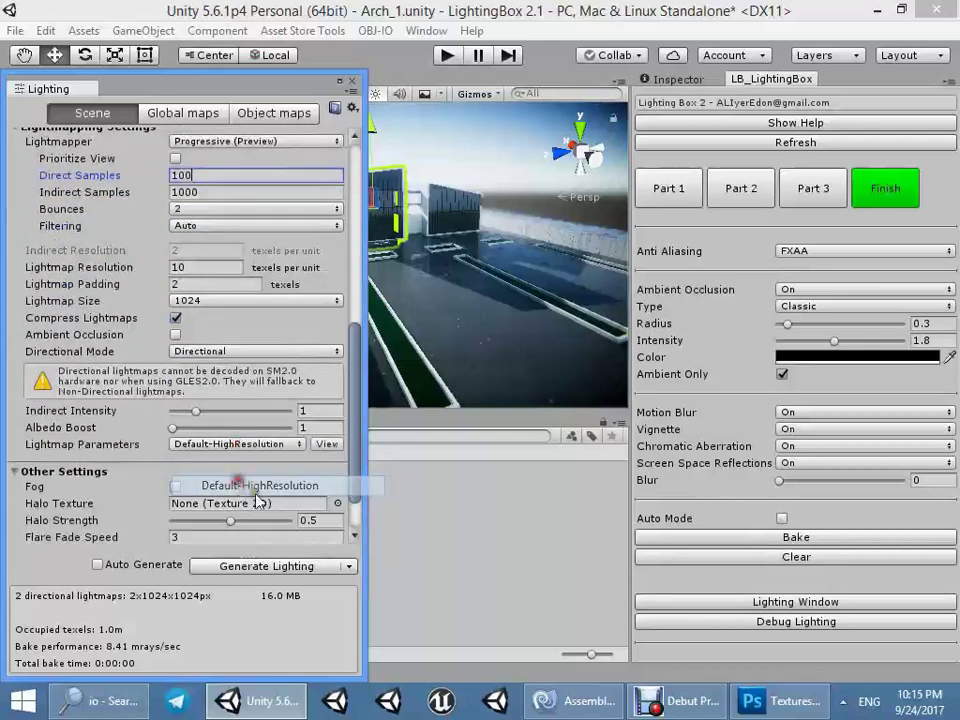
click(321, 608)
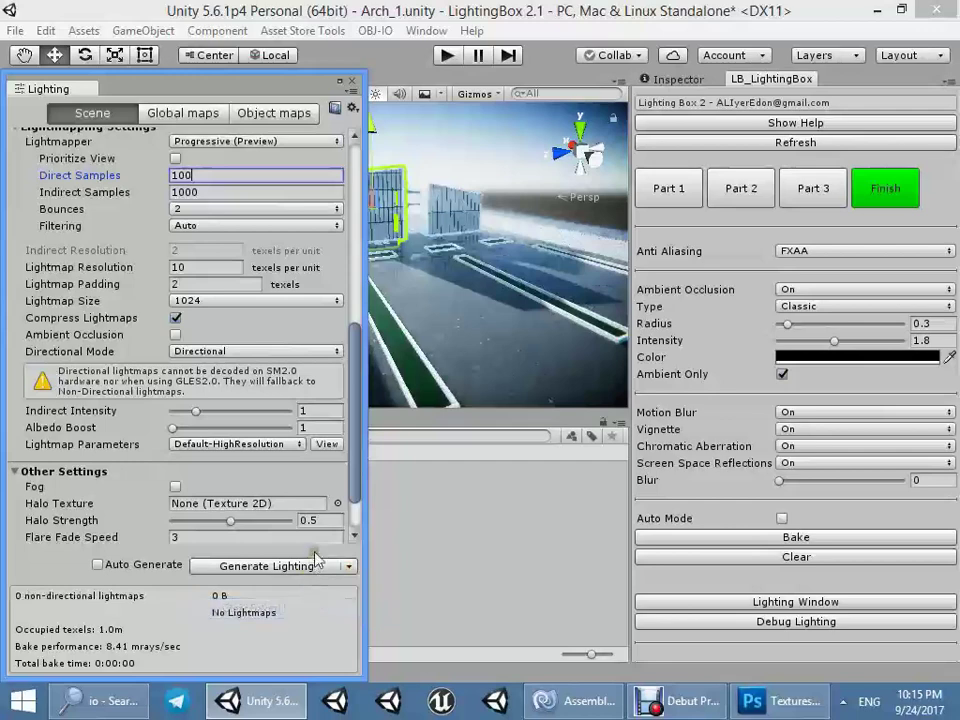
click(300, 565)
click(182, 113)
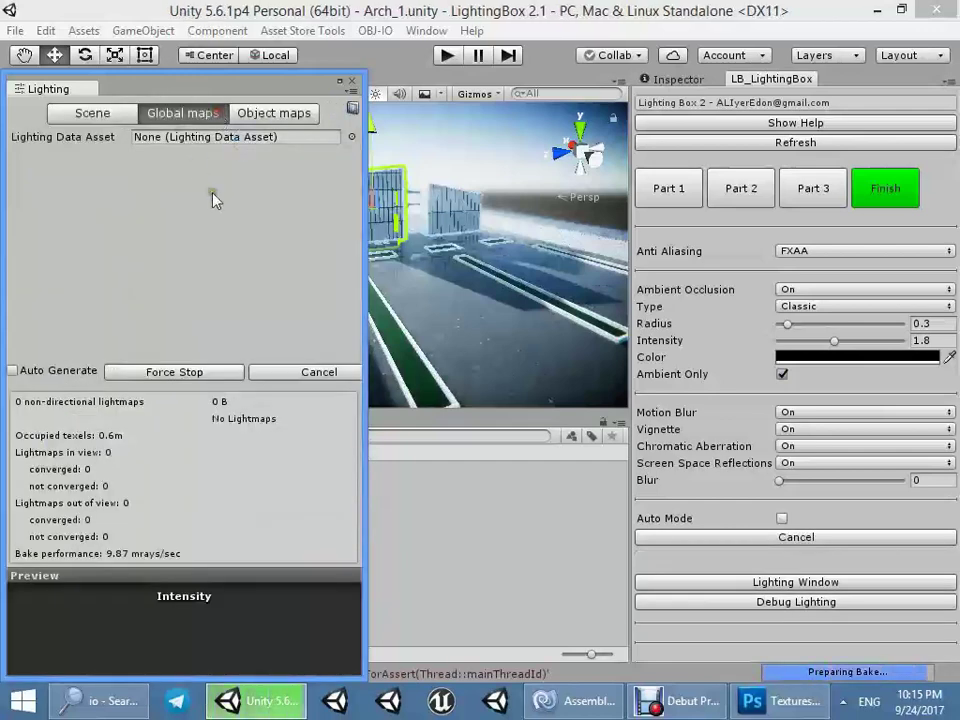
click(268, 373)
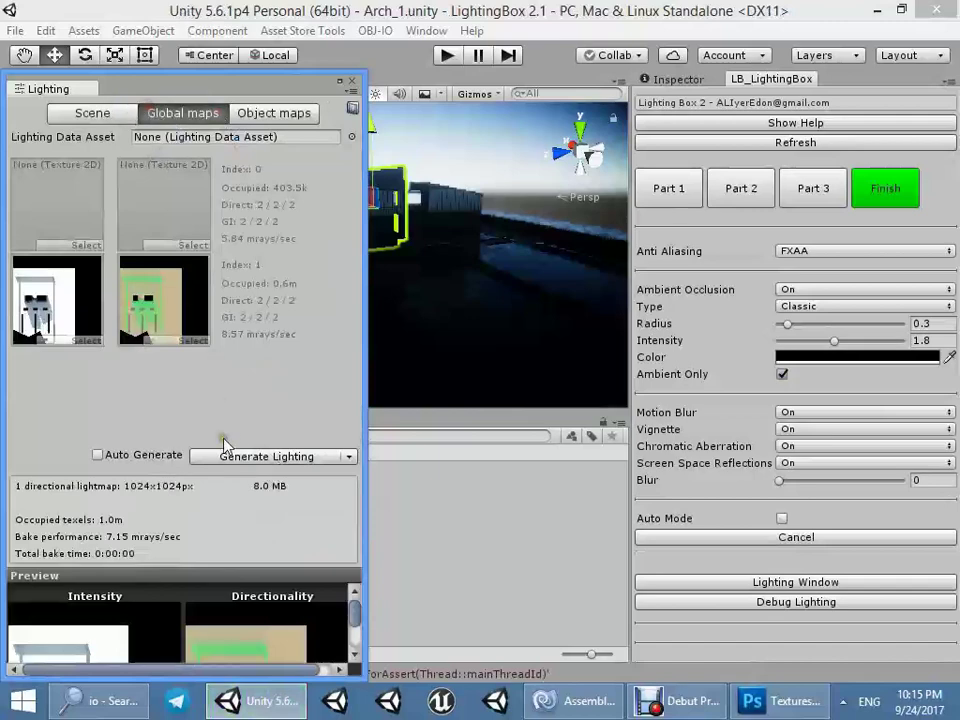
click(228, 456)
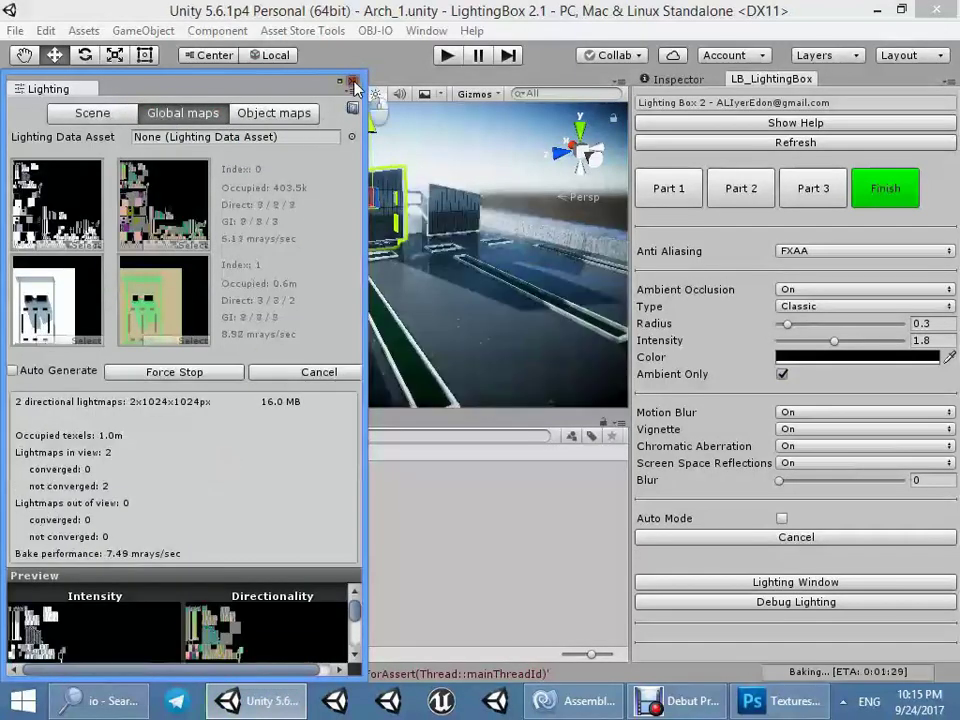
click(353, 82)
- Orbit around Build_Left while the bake finishes, then expand the Main Camera's component settings
key(f)
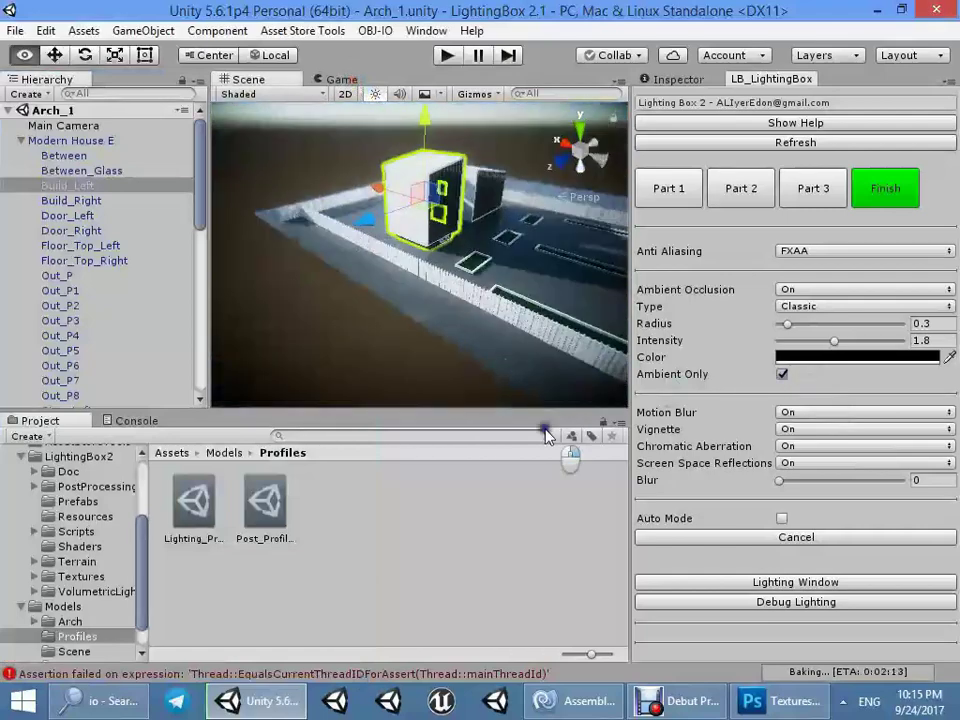
mouse_move(520, 395)
alt+mouse_down()
mouse_move(384, 343)
mouse_move(396, 343)
alt+mouse_up()
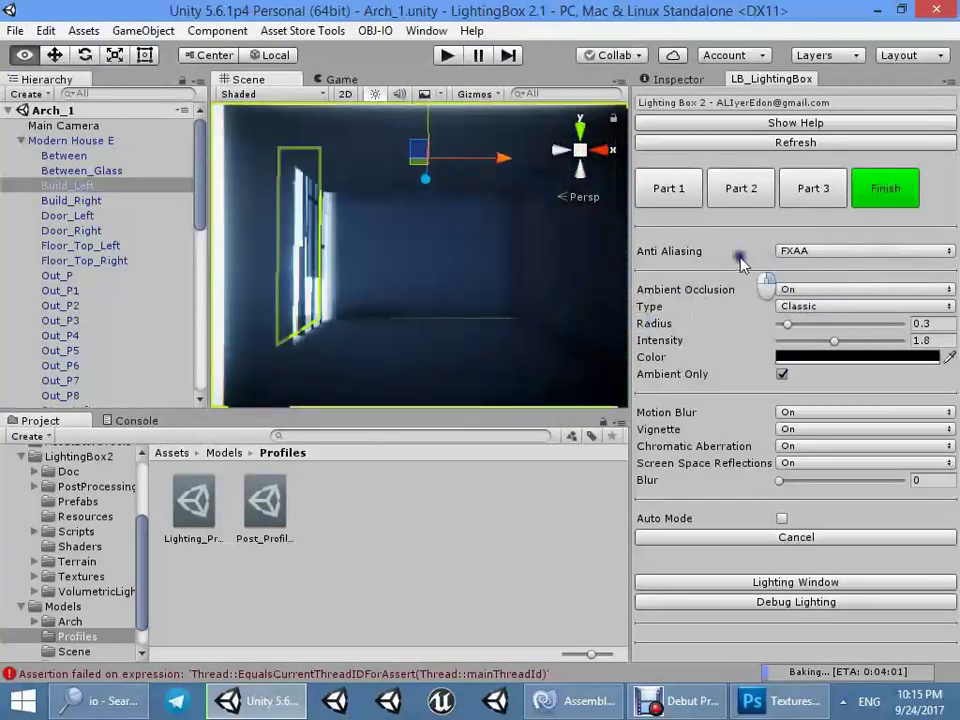
alt+drag(401, 377, 592, 369)
scroll(592, 369, up, 5)
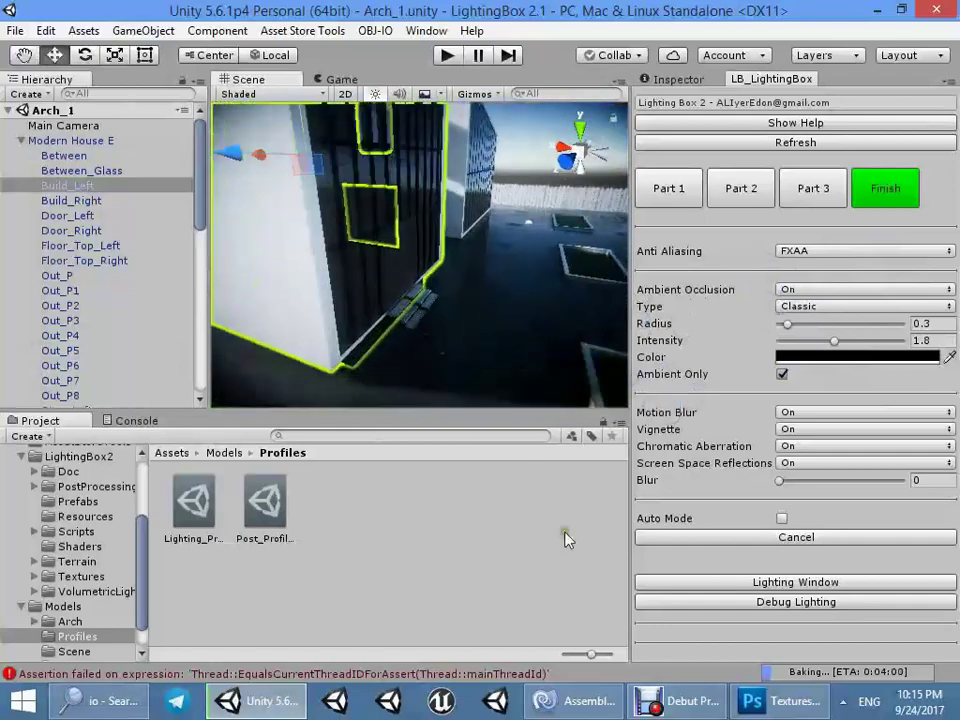
click(688, 701)
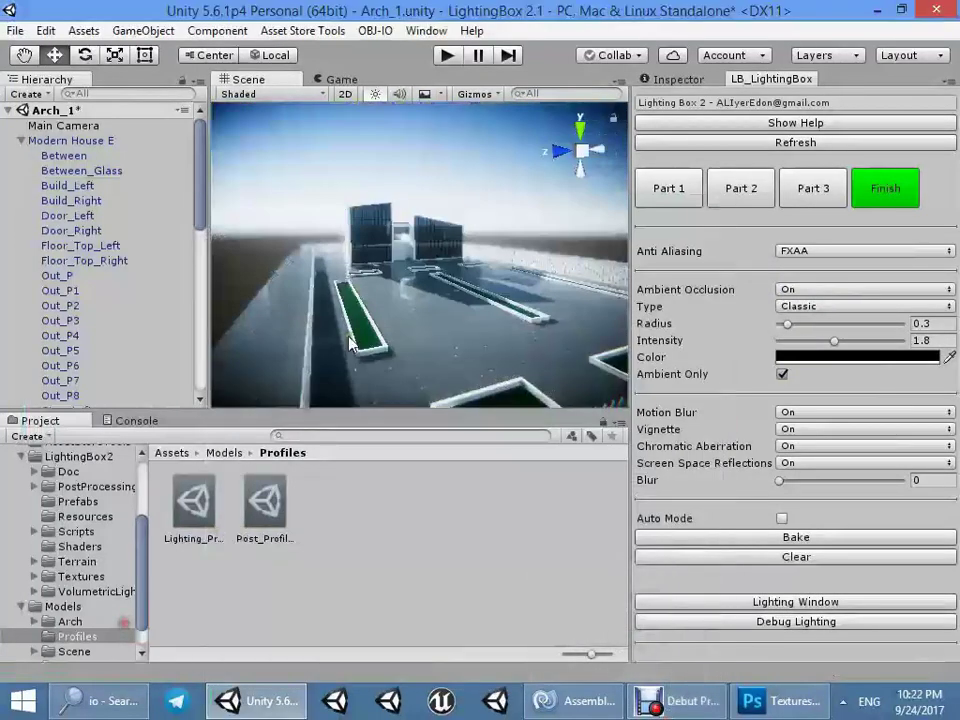
right_drag(348, 345, 103, 150)
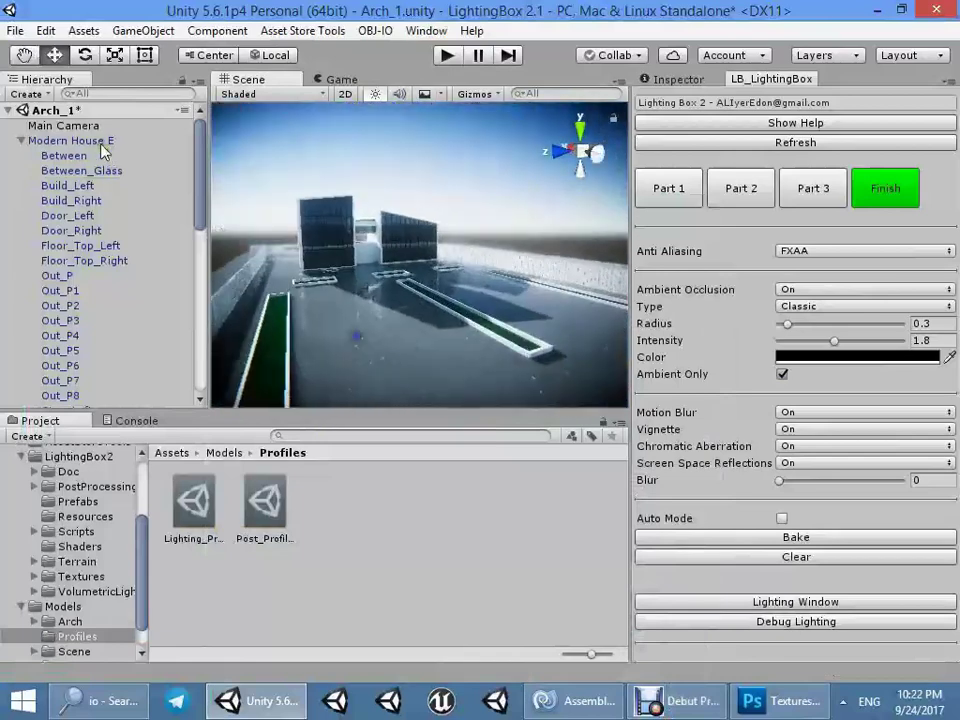
click(672, 80)
click(700, 211)
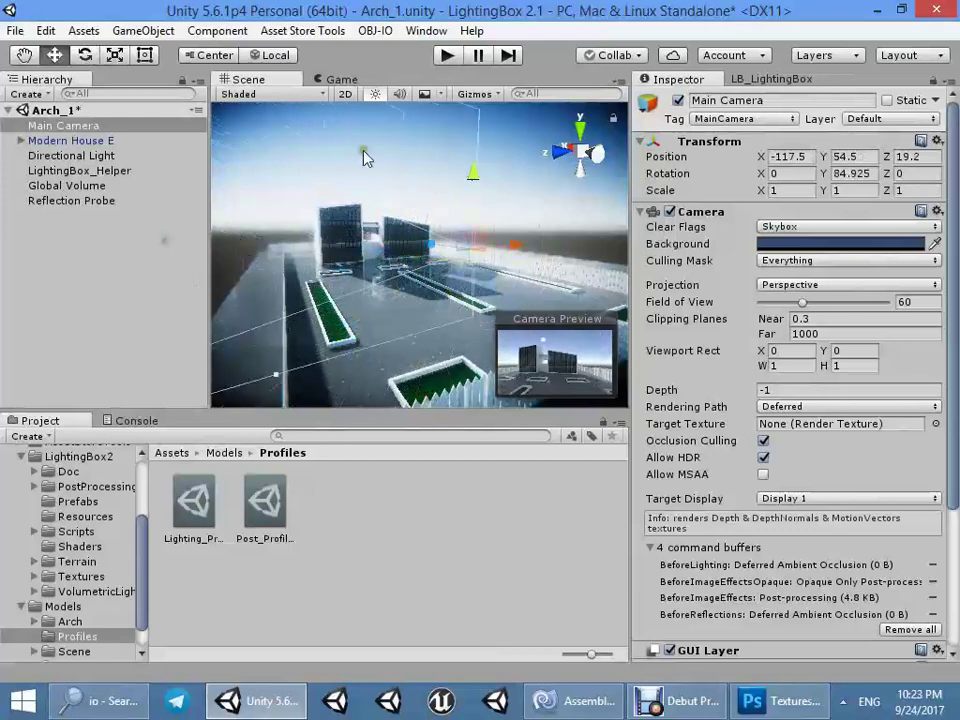
- Save the scene and add the LB_Camera Move script to the Main Camera
click(365, 157)
key(ctrl+s)
click(120, 125)
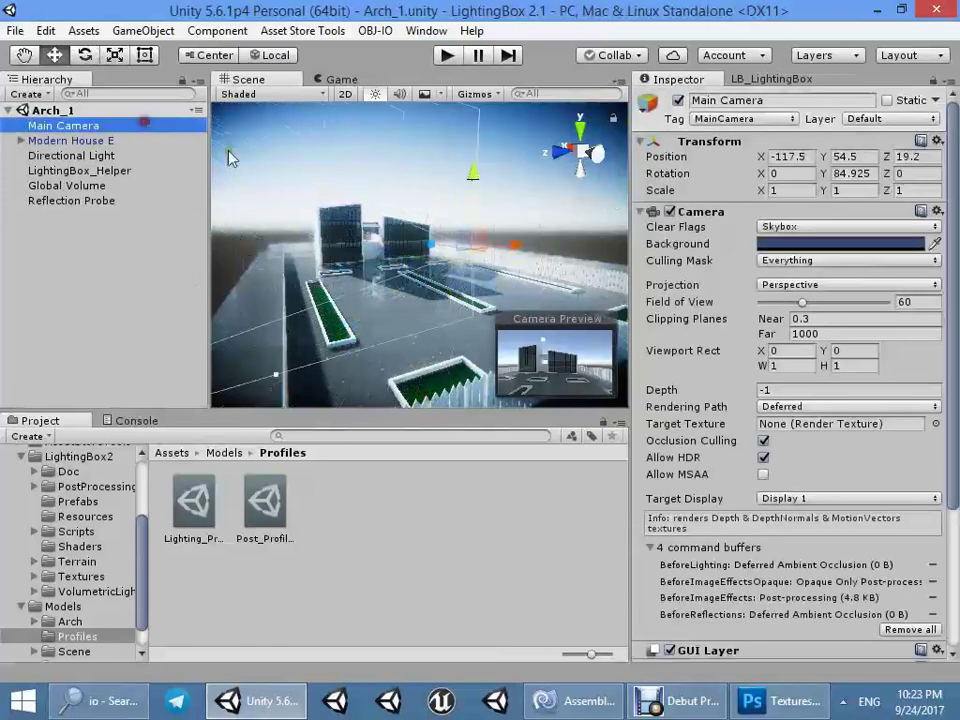
scroll(800, 500, down, 5)
click(781, 640)
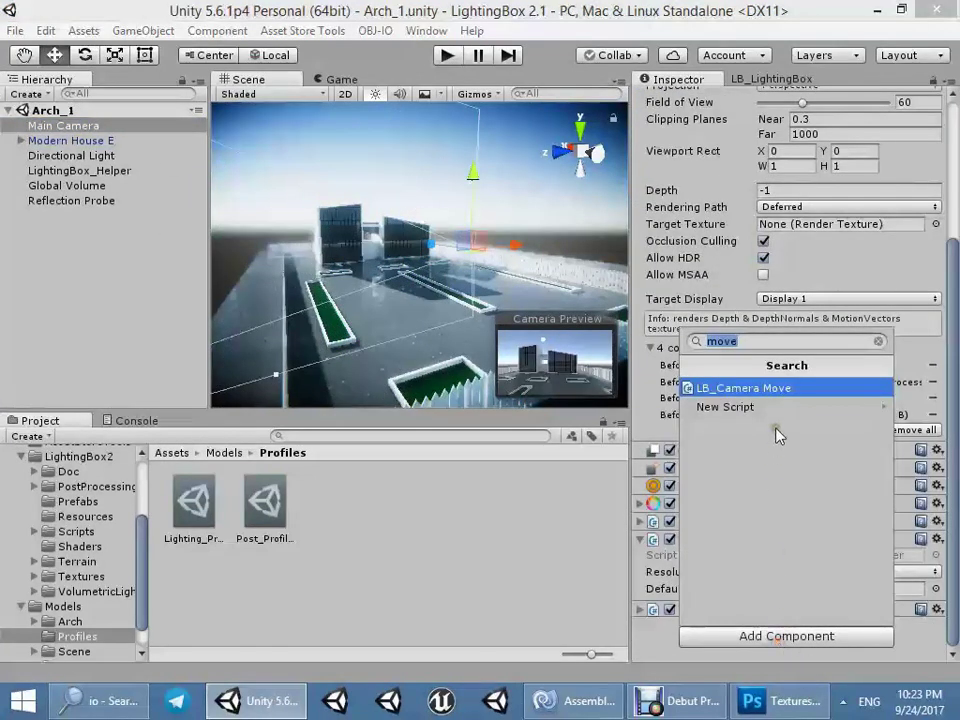
click(773, 393)
- Preview the camera fly-through in a maximized Game view in Play mode, then stop playing
click(449, 56)
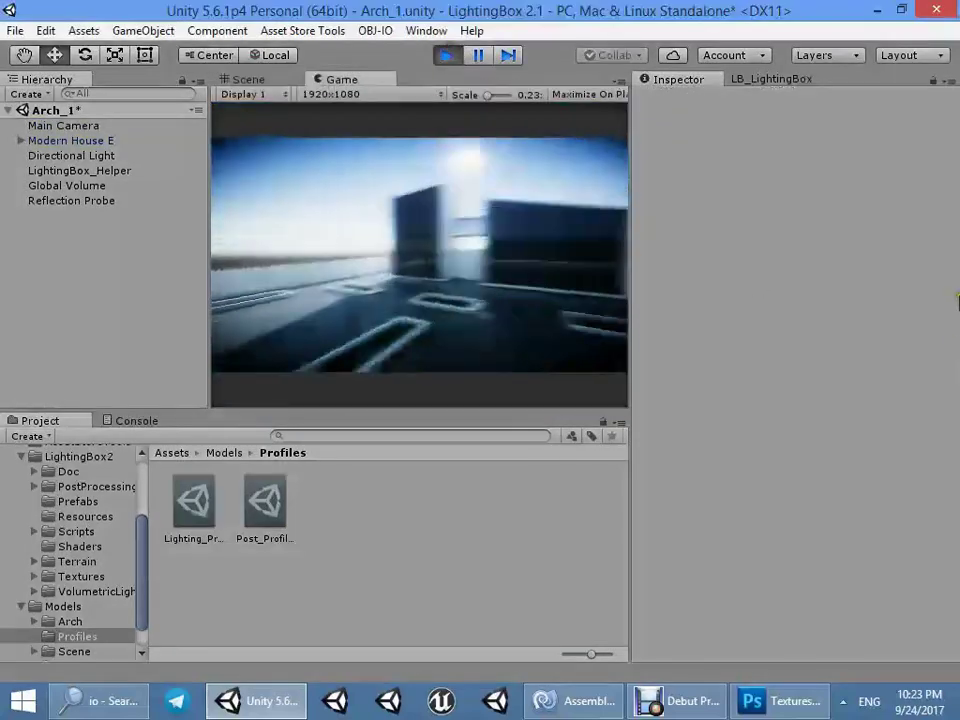
right_click(340, 79)
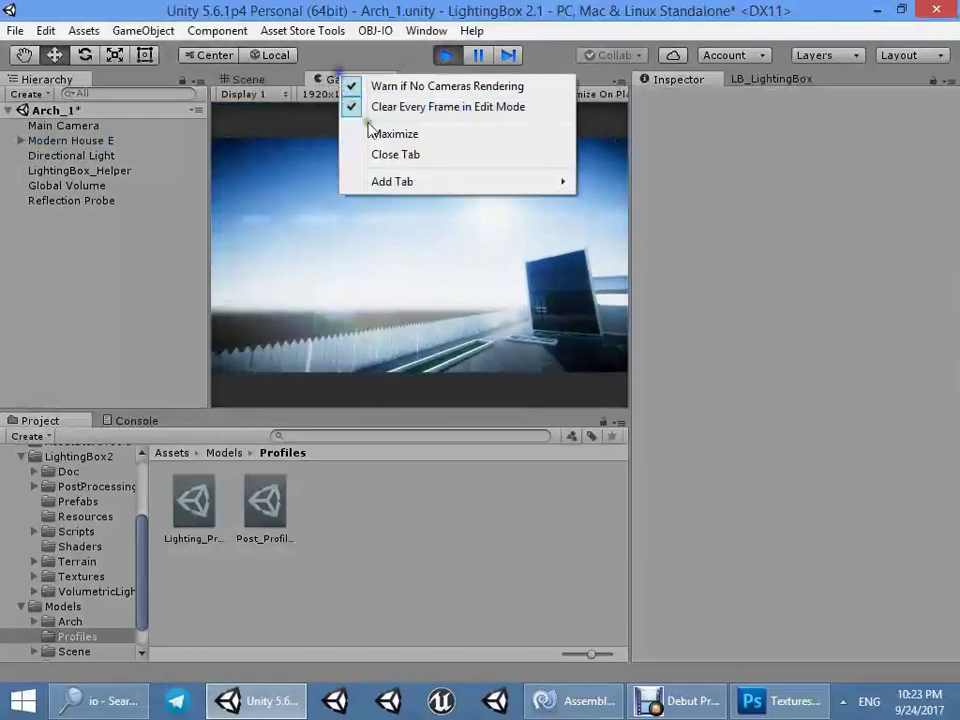
click(375, 136)
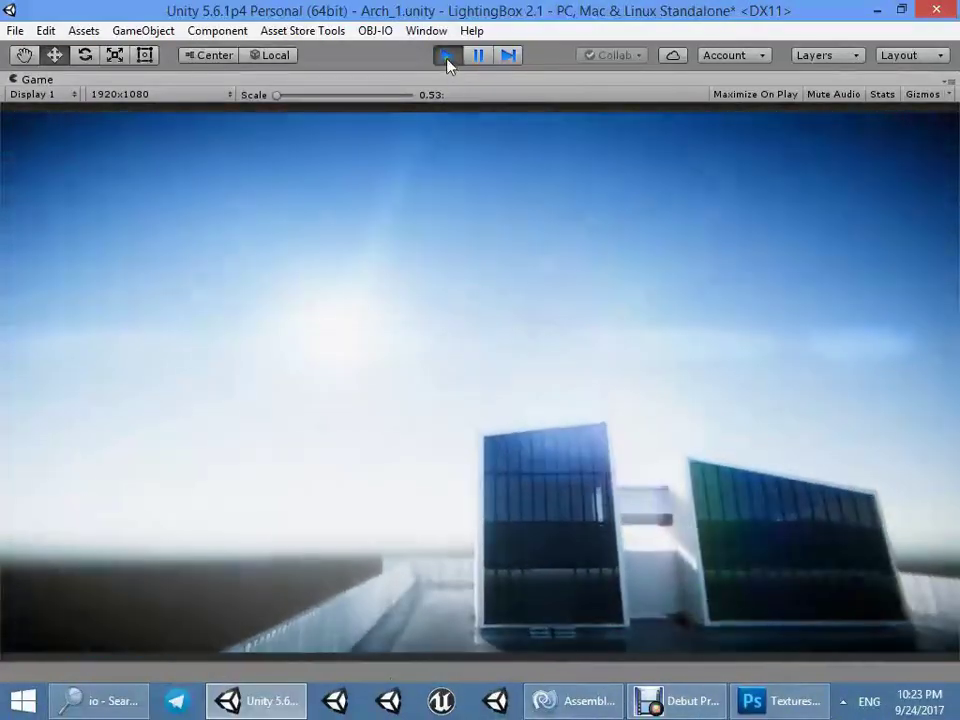
click(447, 57)
mouse_move(444, 315)
right_down()
mouse_move(355, 272)
mouse_move(456, 208)
right_up()
click(452, 235)
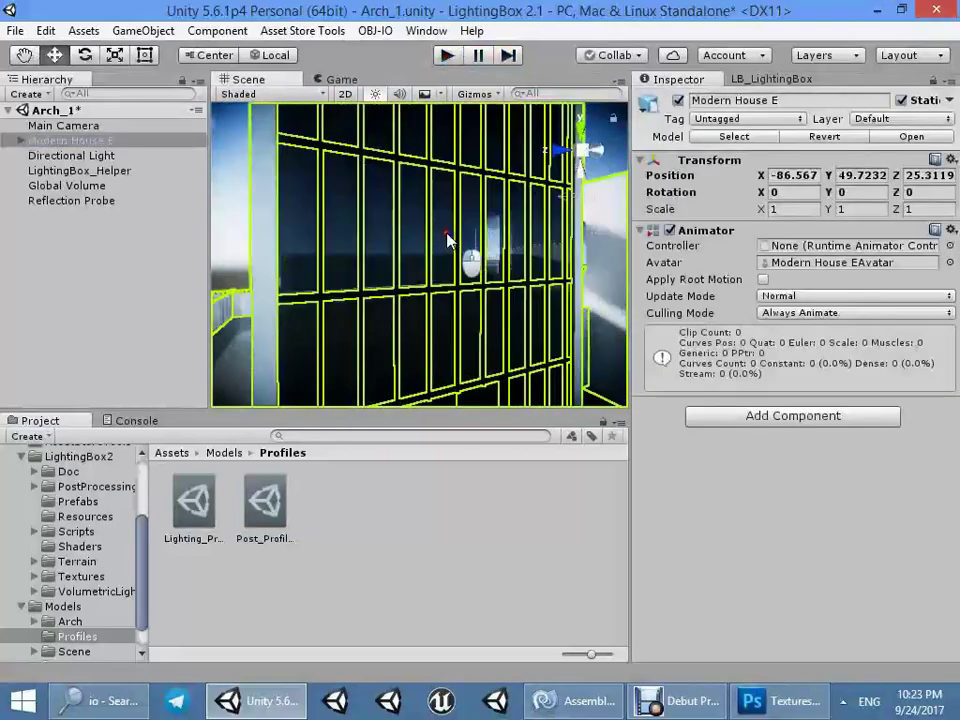
- Set Cast Shadows to Off on Window_Glass_Left's Mesh Renderer
click(447, 256)
right_drag(447, 256, 444, 286)
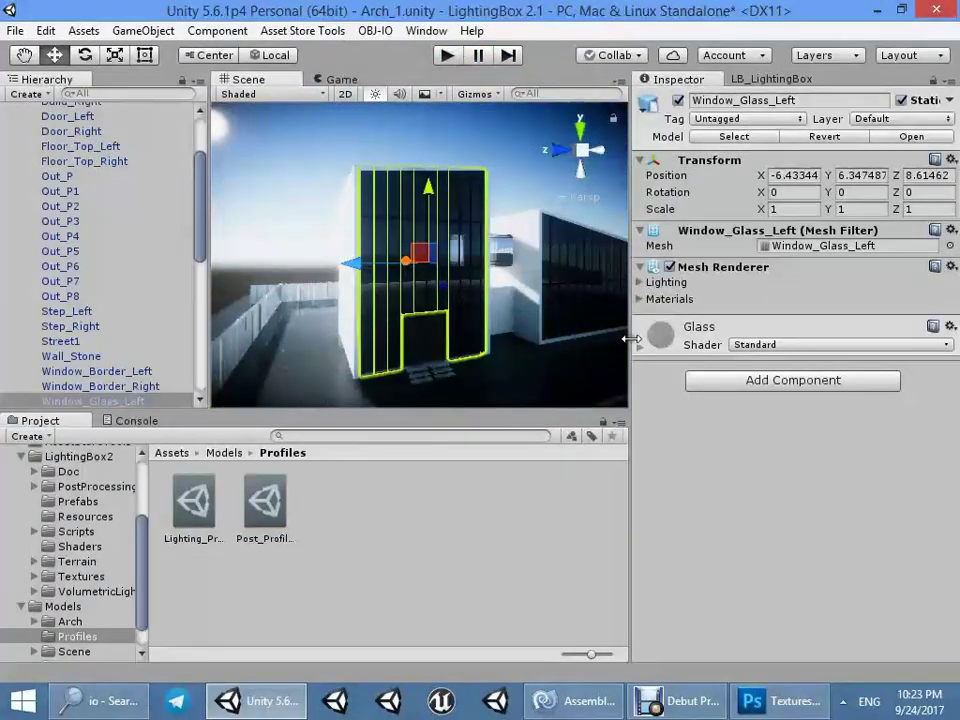
click(640, 283)
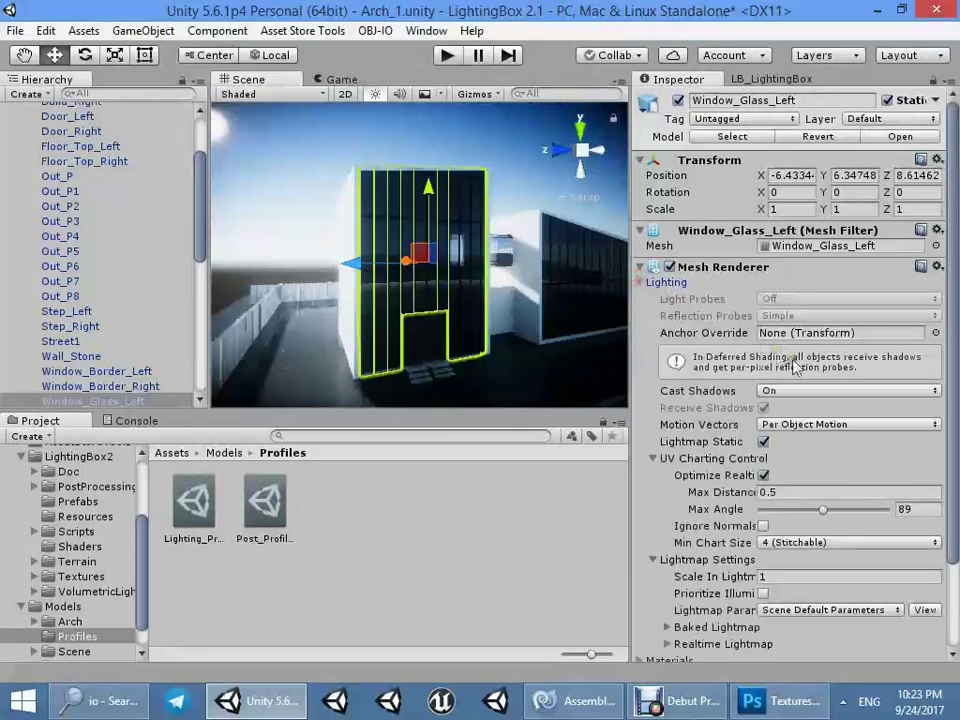
click(795, 412)
scroll(480, 300, up, 5)
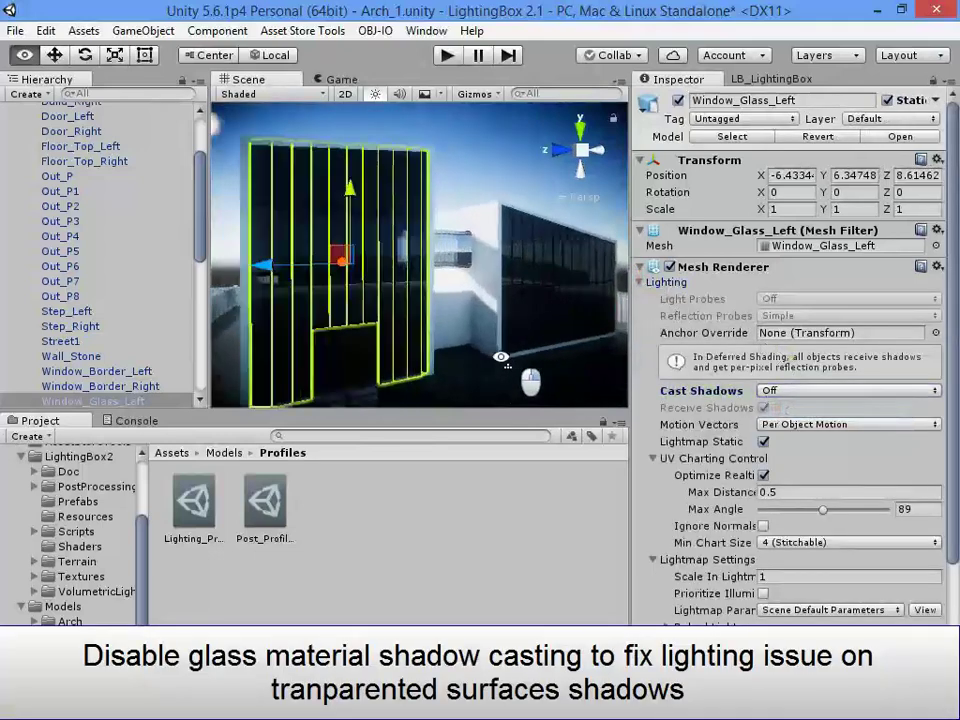
- Disable shadow casting on Window_Glass_Right as well
click(480, 300)
click(450, 255)
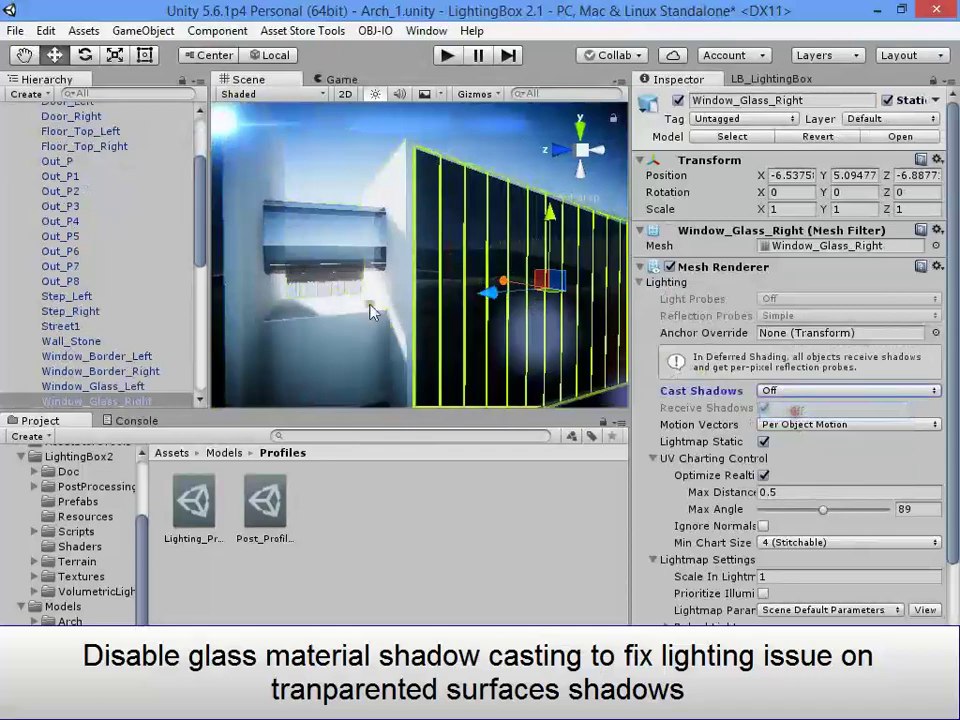
scroll(437, 392, down, 5)
click(435, 343)
mouse_move(435, 343)
alt+mouse_down()
mouse_move(643, 455)
mouse_move(396, 405)
alt+mouse_up()
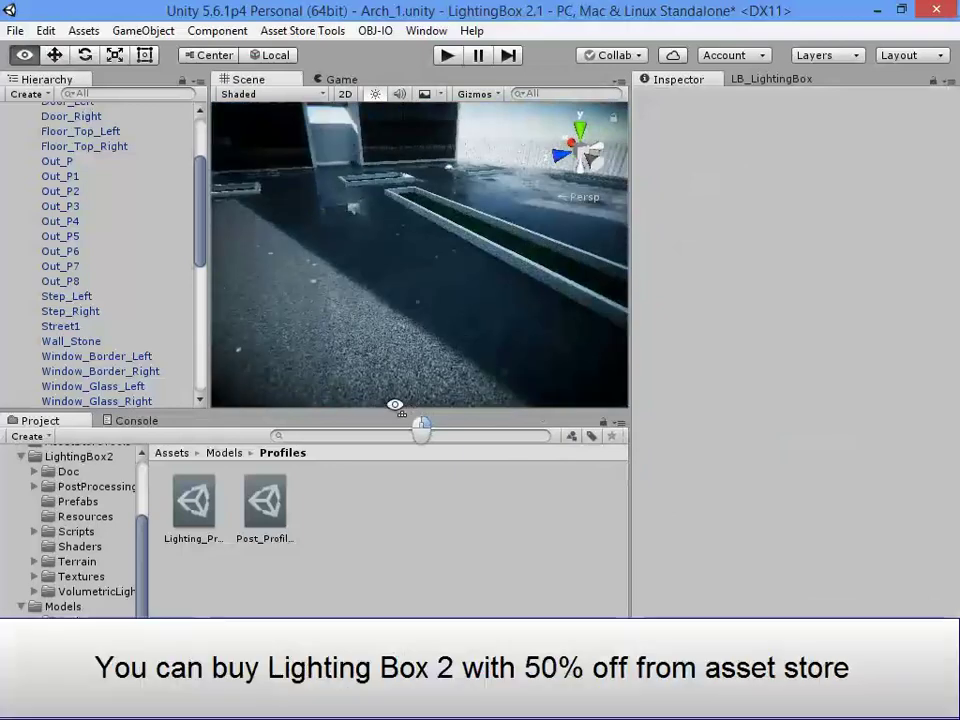
alt+drag(396, 405, 437, 289)
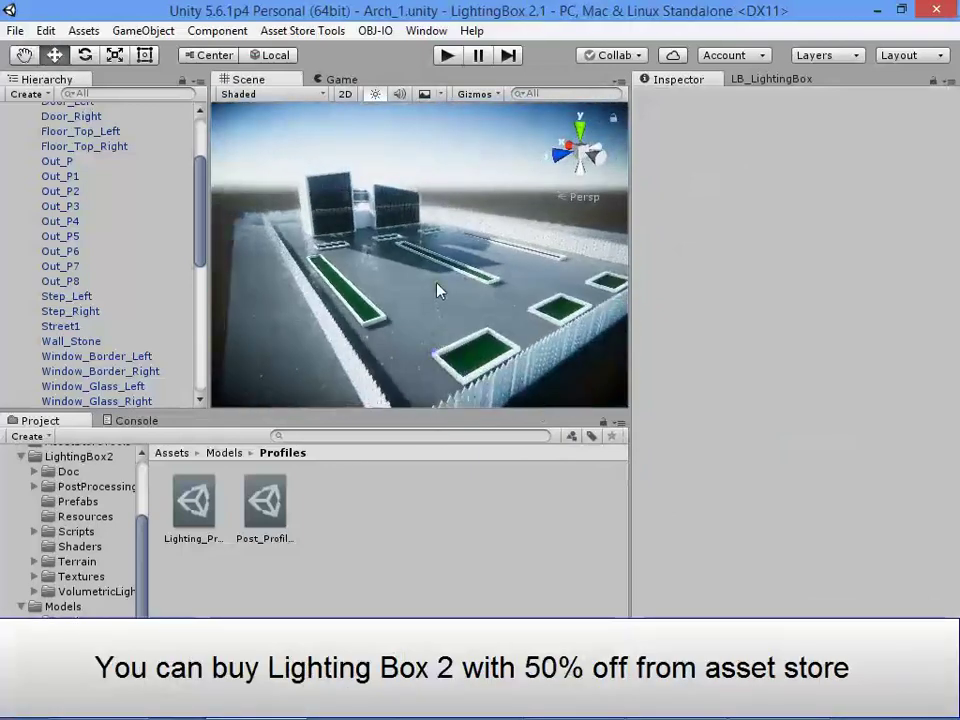
click(417, 156)
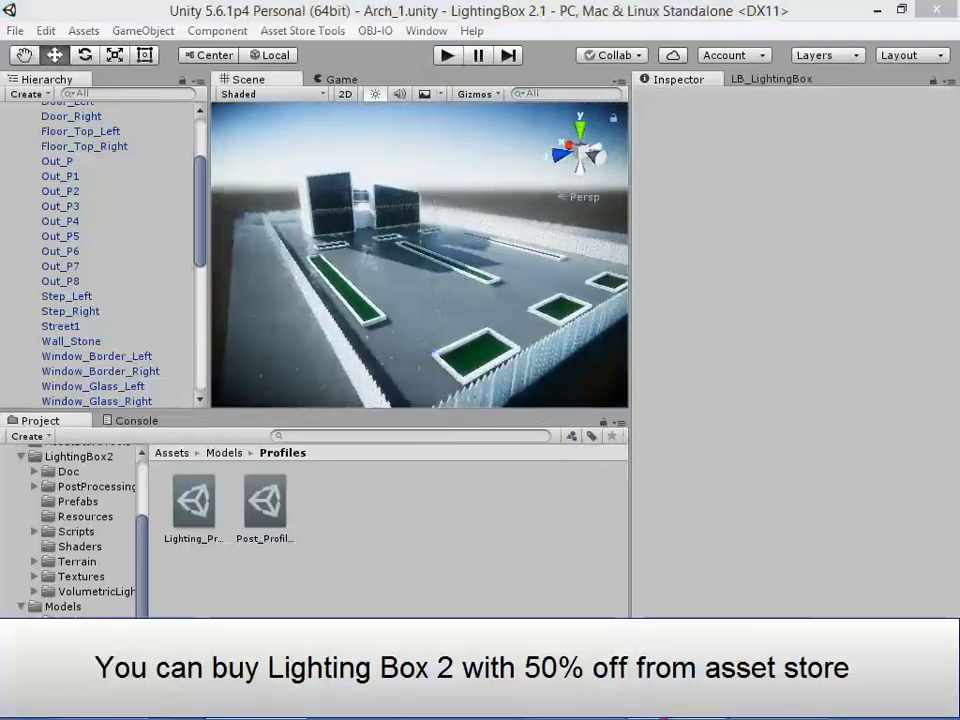